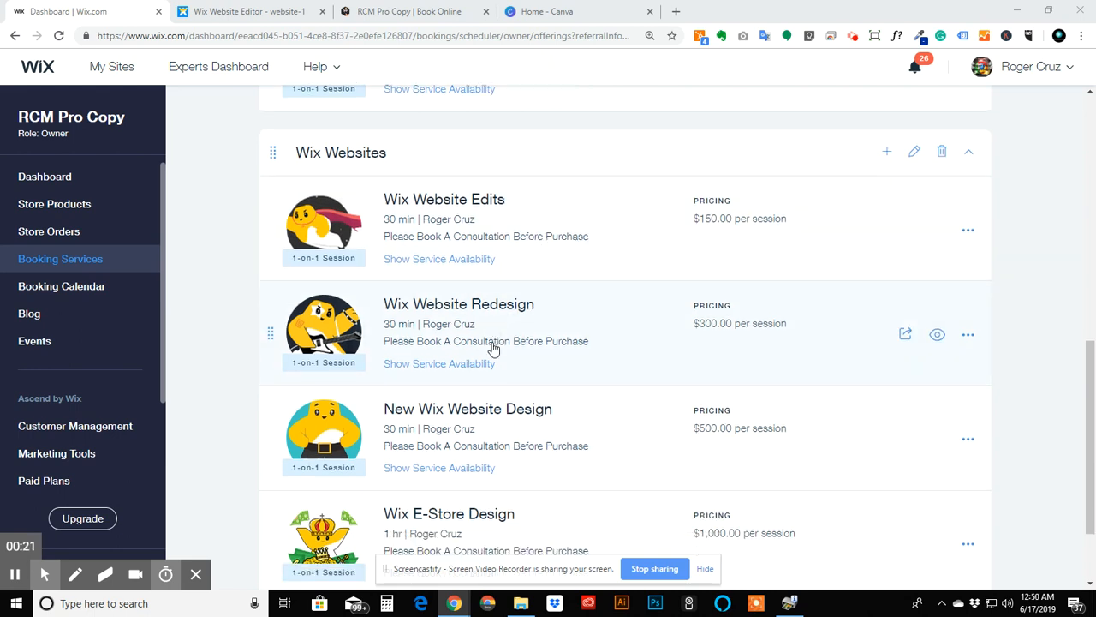
Step: Start a new booking service for multiple participants, offered as ongoing sessions
scroll(489, 348, down, 2)
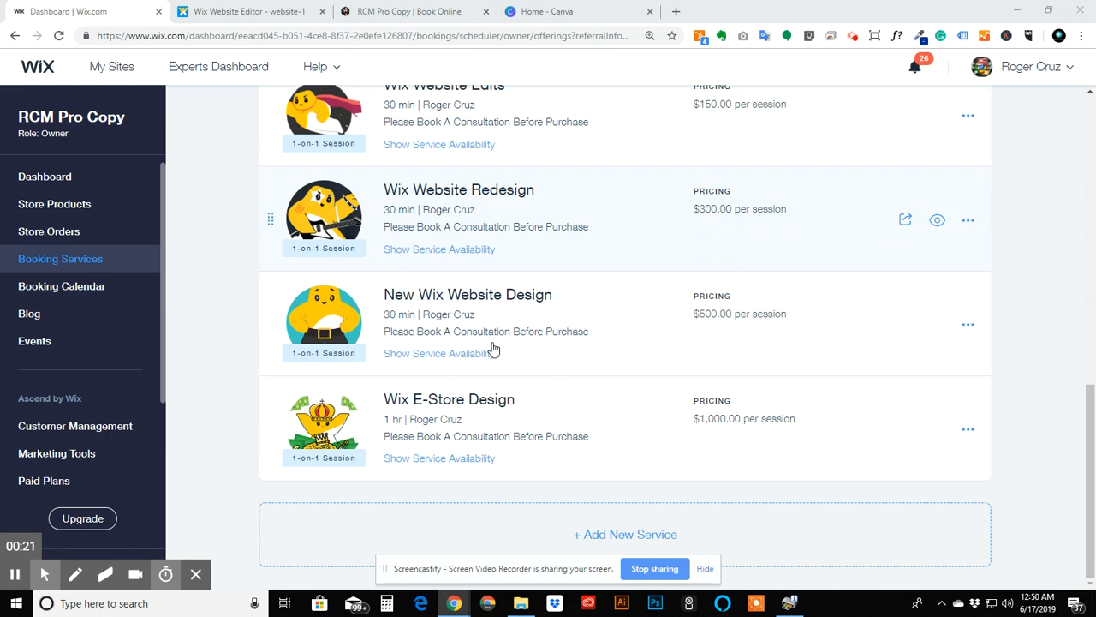
click(632, 519)
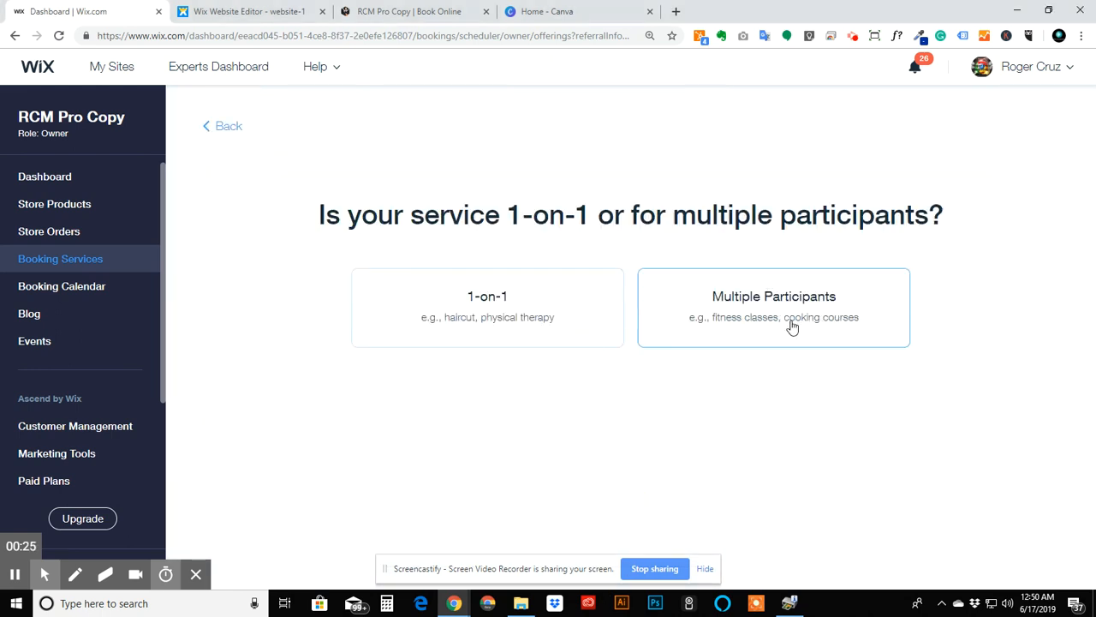
click(767, 310)
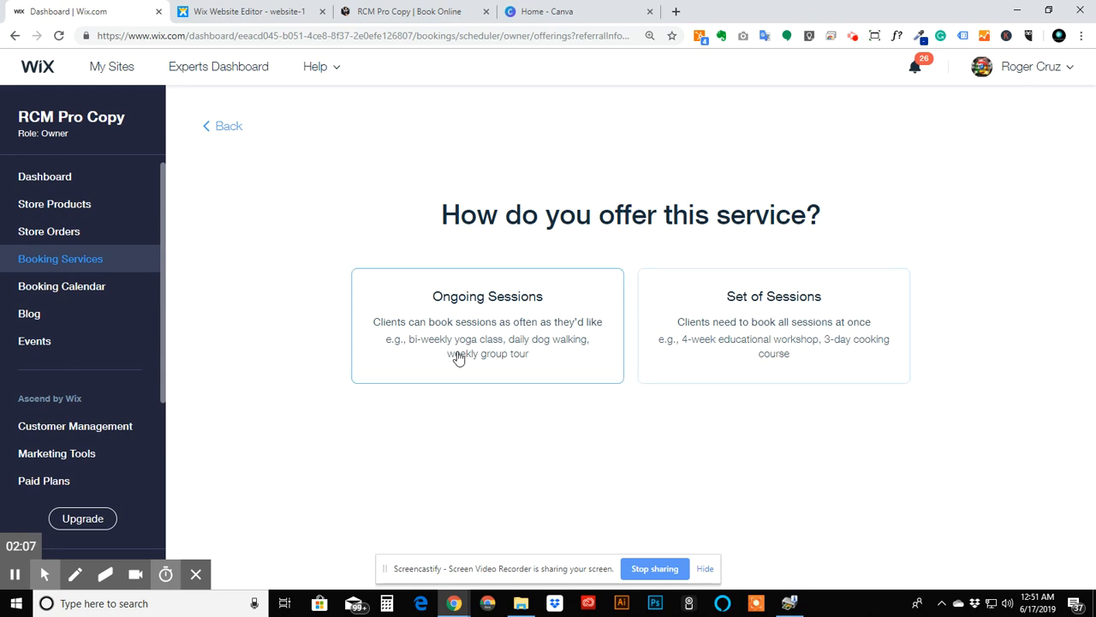
click(445, 319)
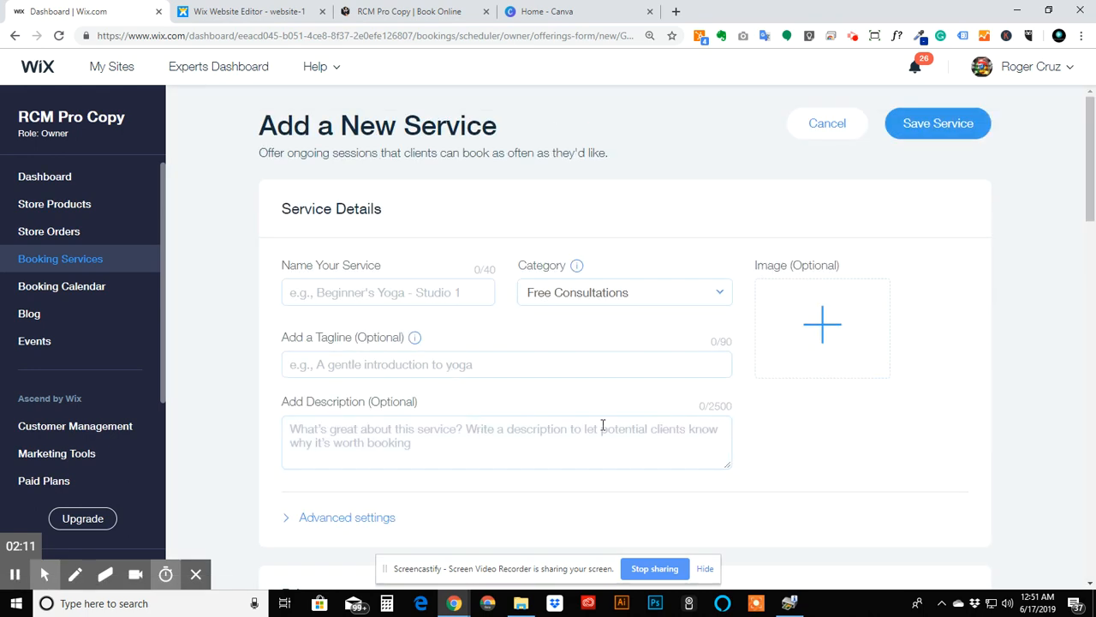
Step: Create a new category named "Group Services" and assign it to the service
click(631, 295)
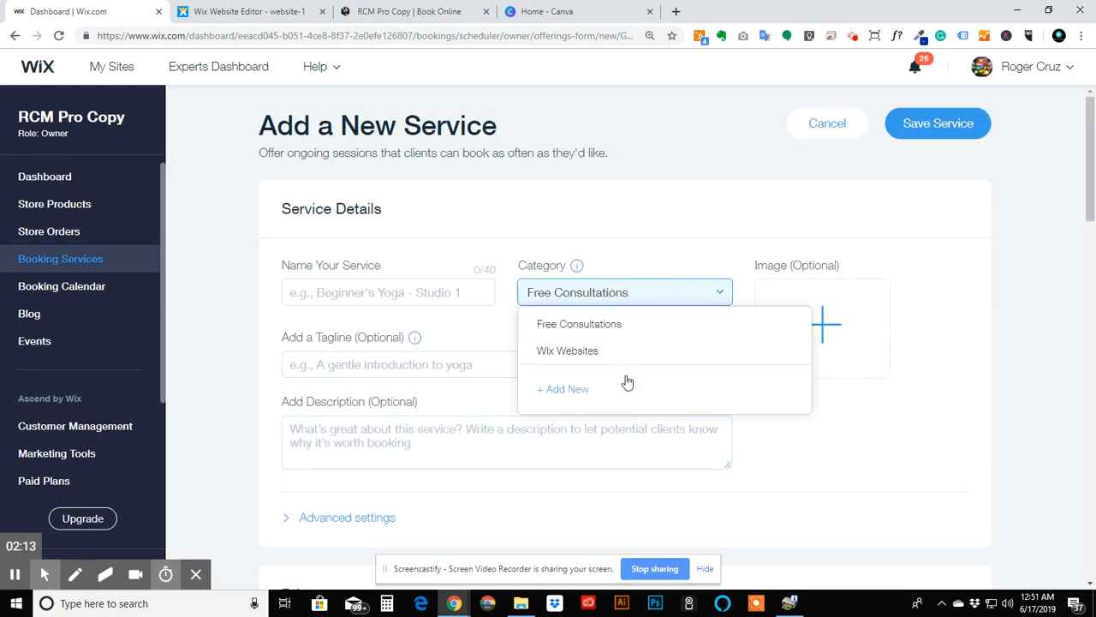
click(566, 390)
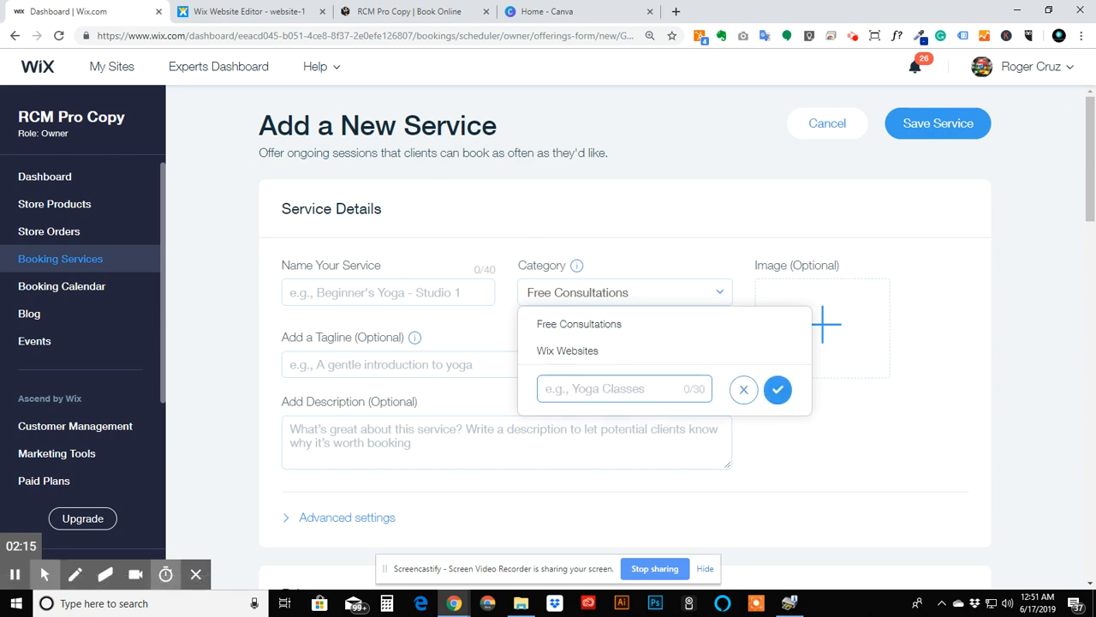
text(Group)
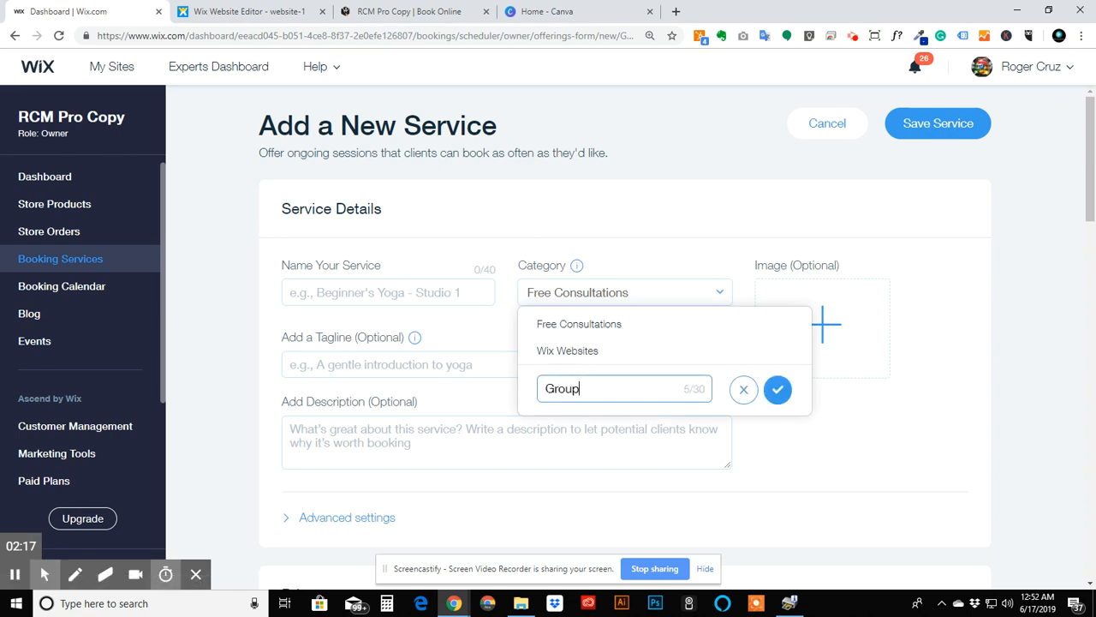
text( Services)
click(781, 392)
Step: Name the service "Weekly Podcast Q & A"
click(336, 290)
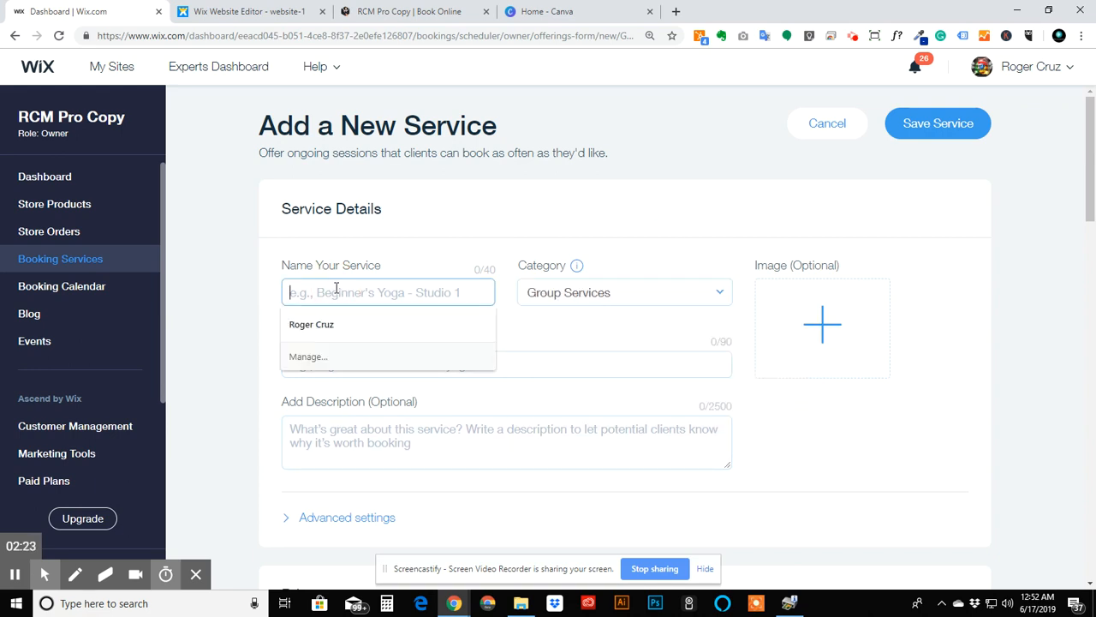
text(We)
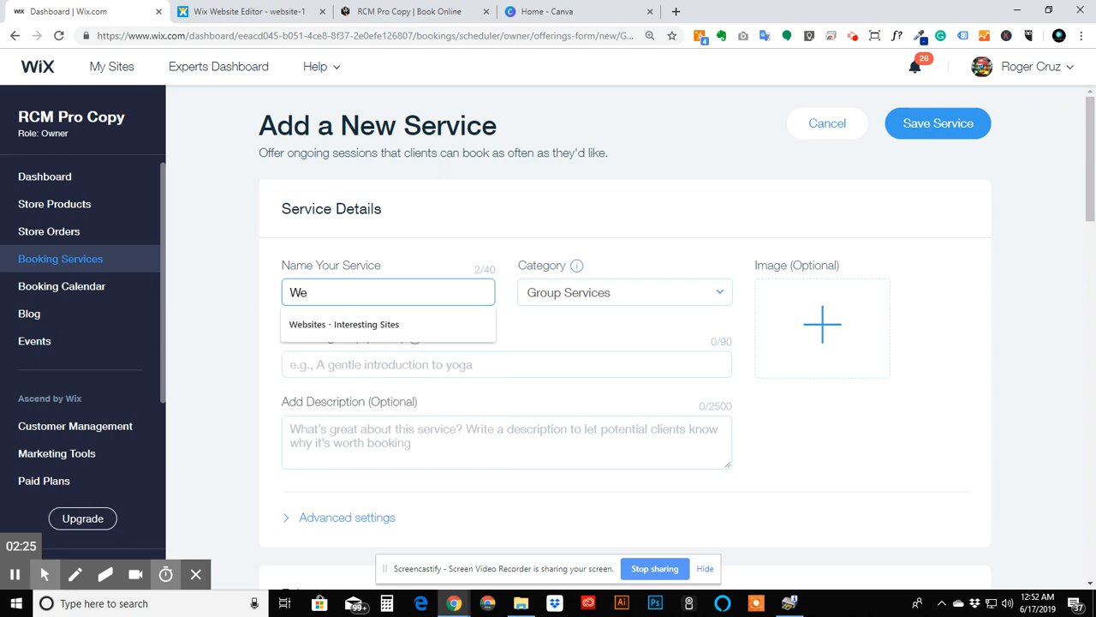
text(ekly)
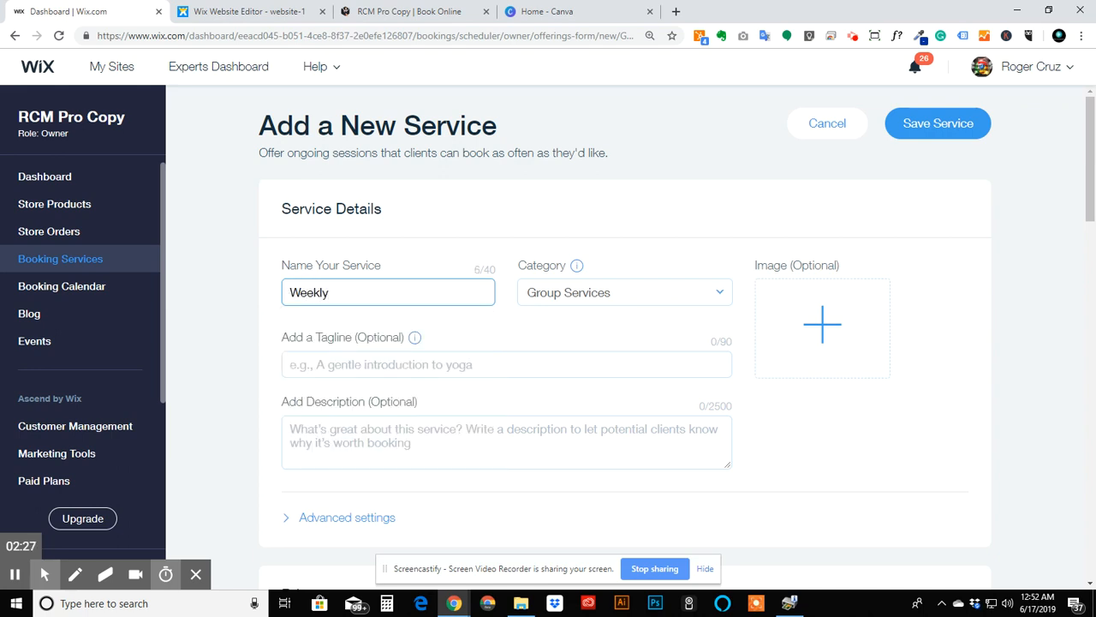
text( Podcast Q & A)
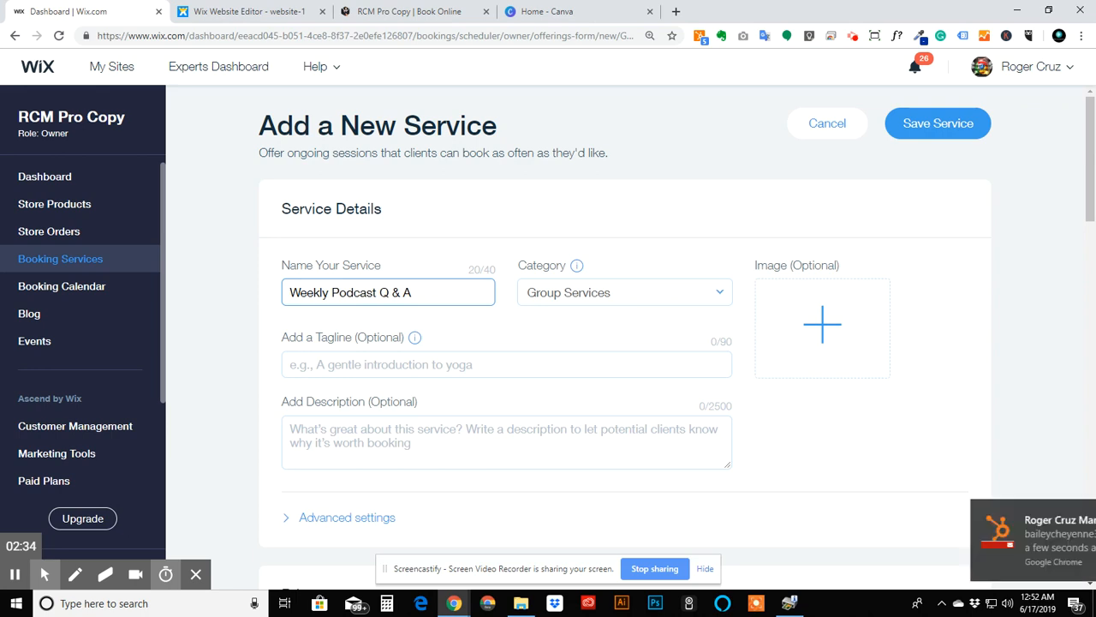
Step: Enter the service tagline "Join Us For Our Live Weekly Q & A"
click(477, 360)
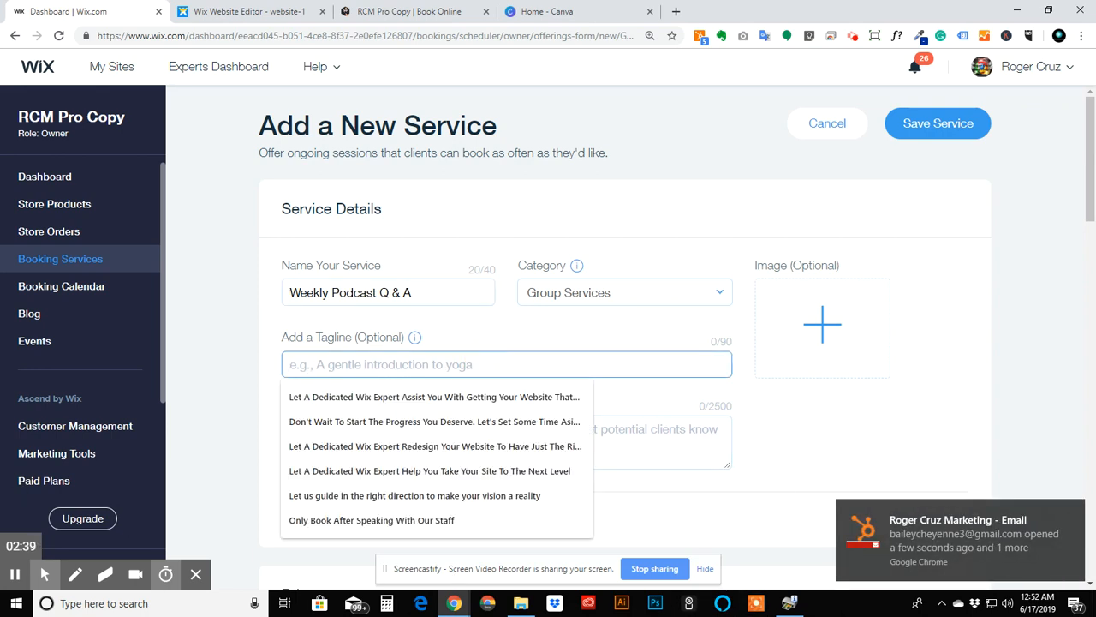
text(Join Us F)
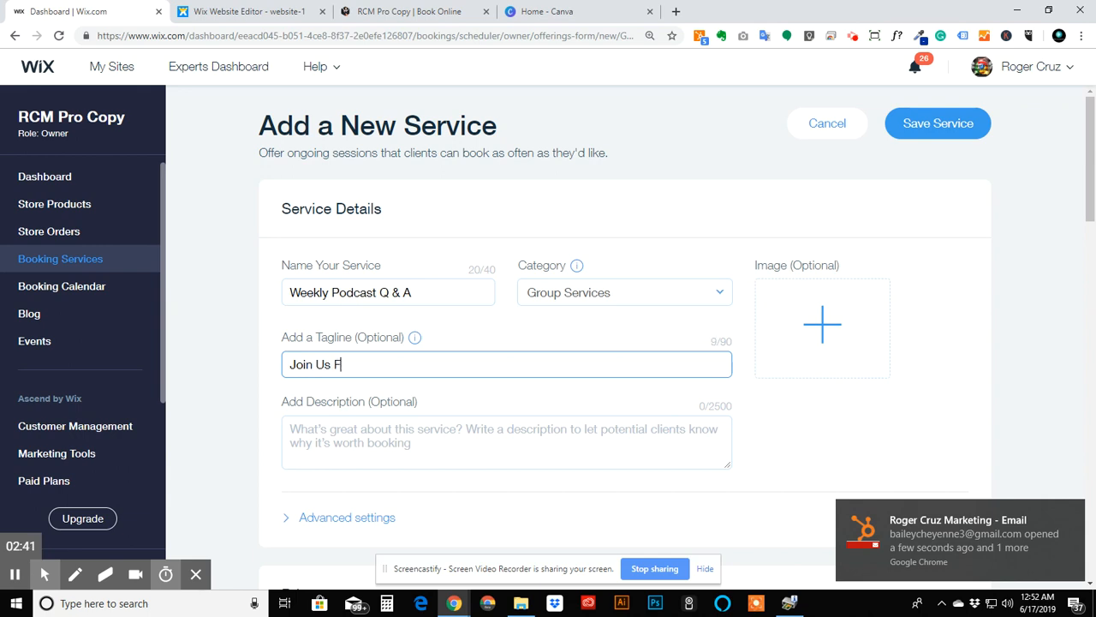
text(or Ou)
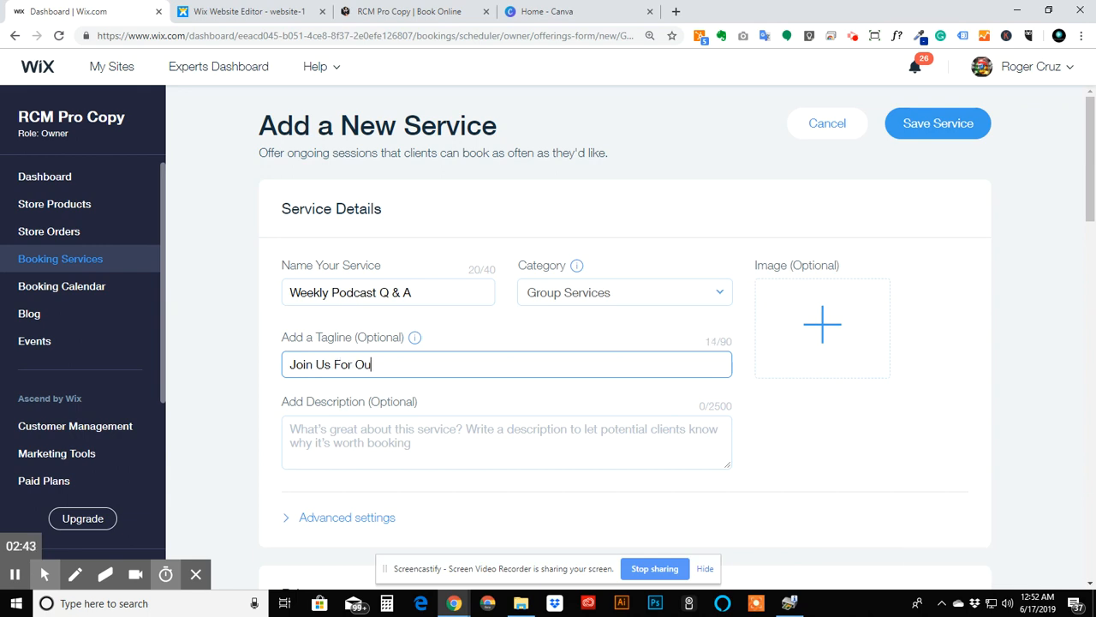
text(r Live Weekly Q & )
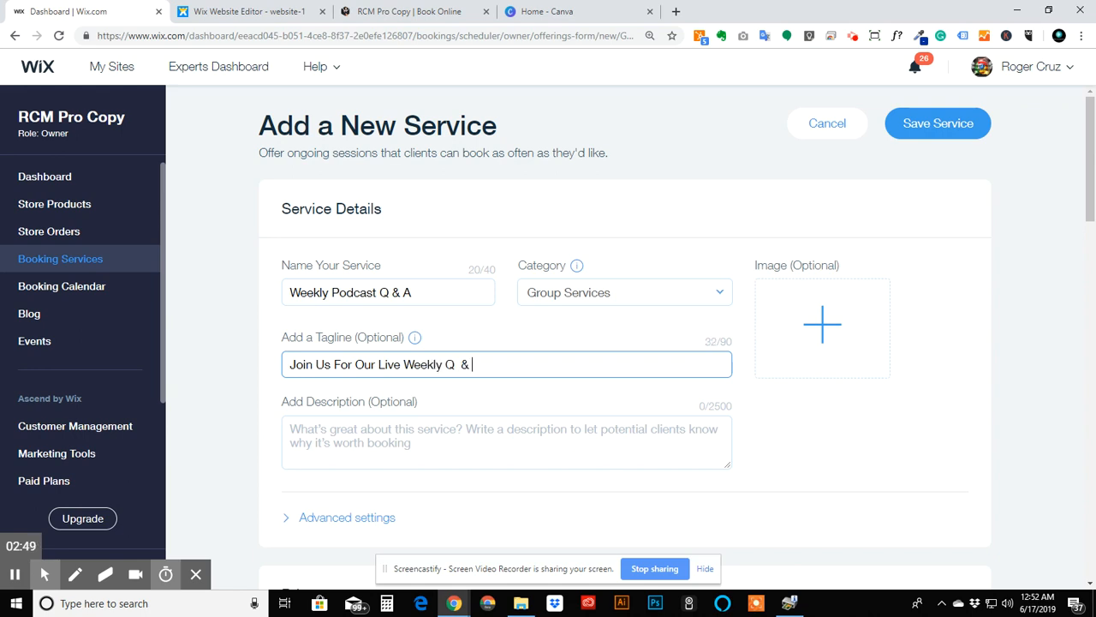
text(A)
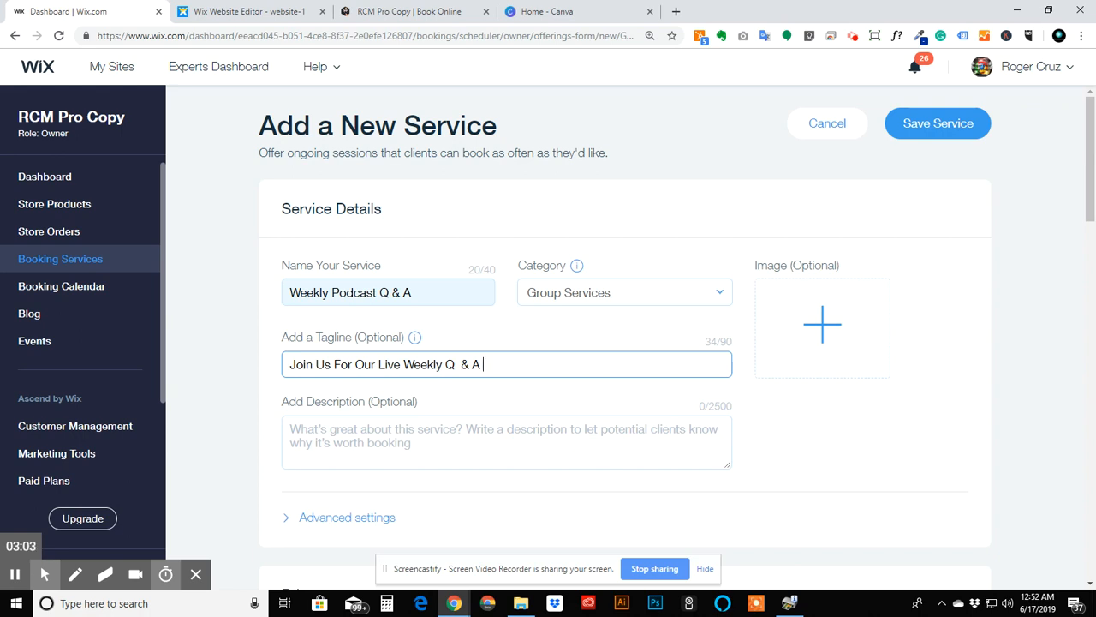
Step: Search Media from Wix for "business group" and add the photo of an audience raising hands as the service image
scroll(728, 403, down, 1)
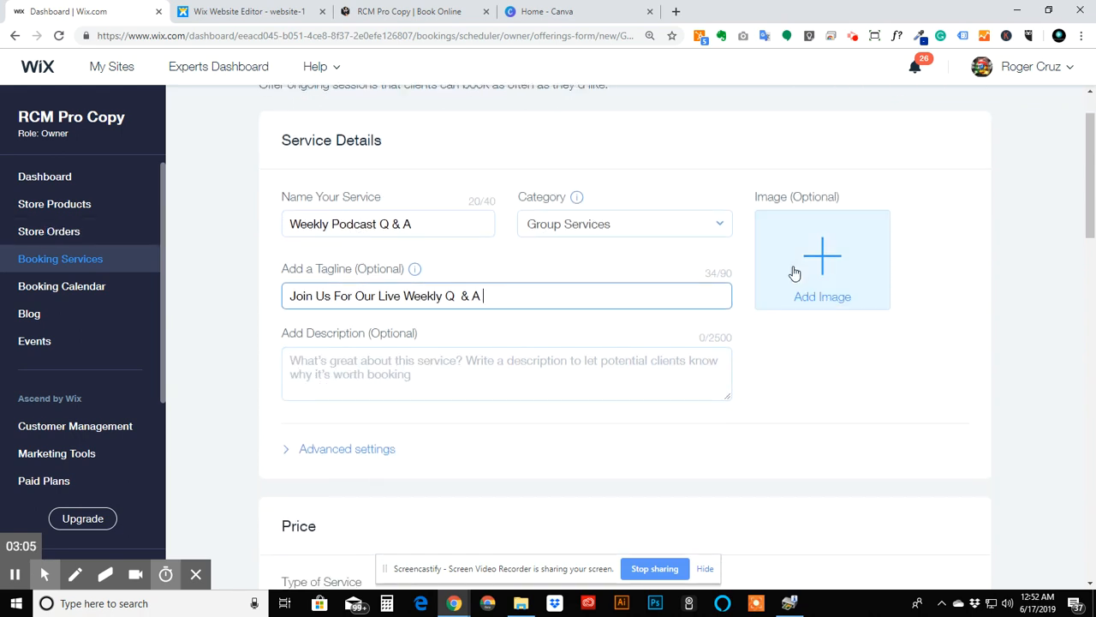
click(798, 271)
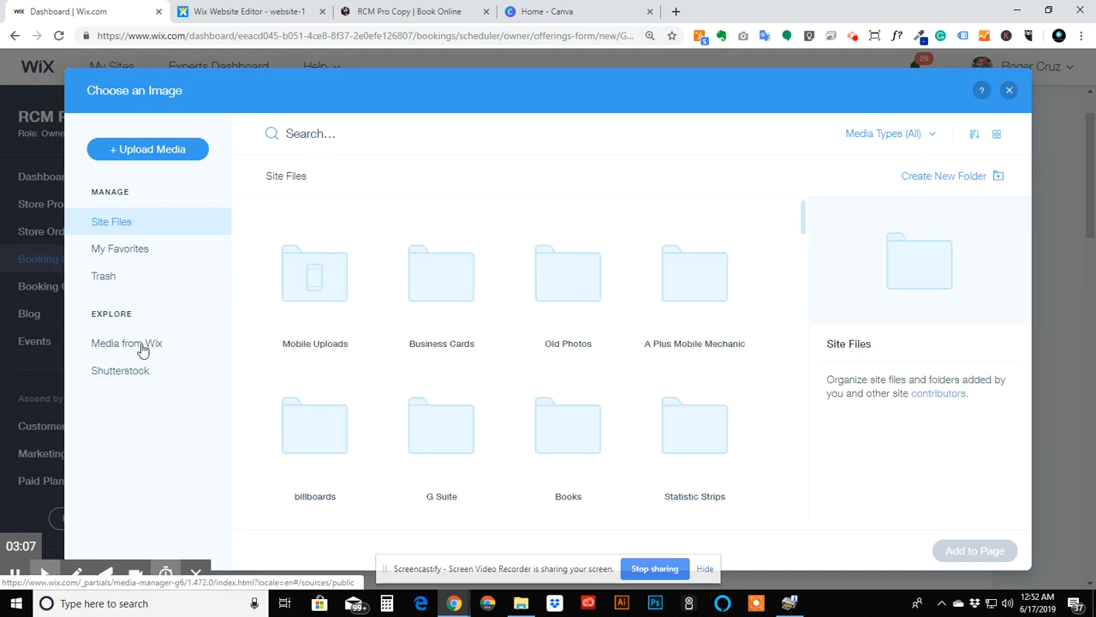
click(351, 137)
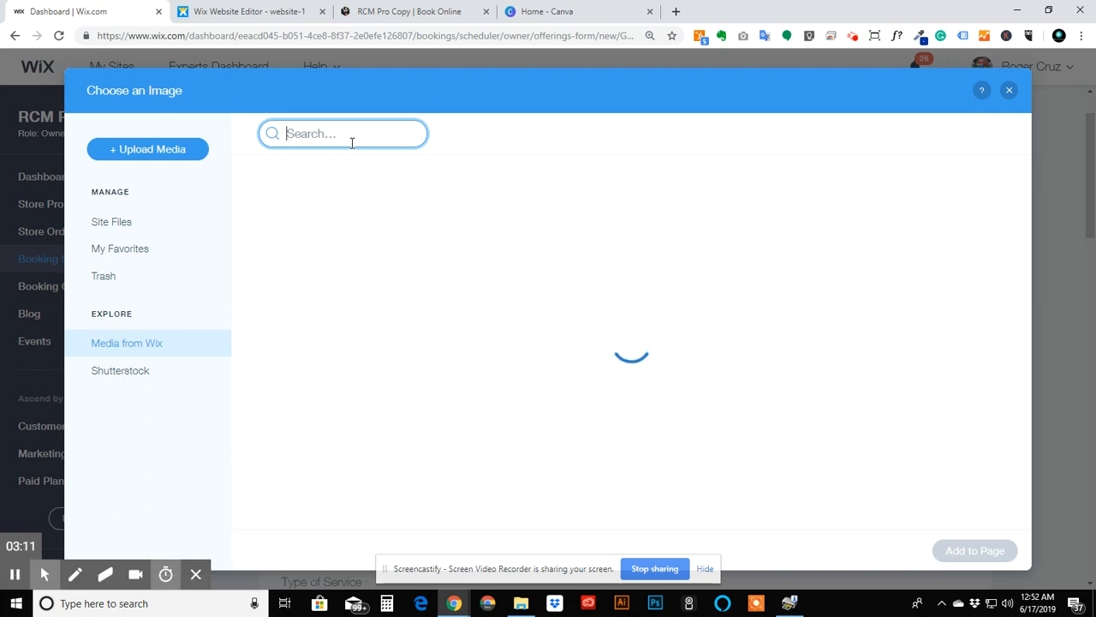
text(busine)
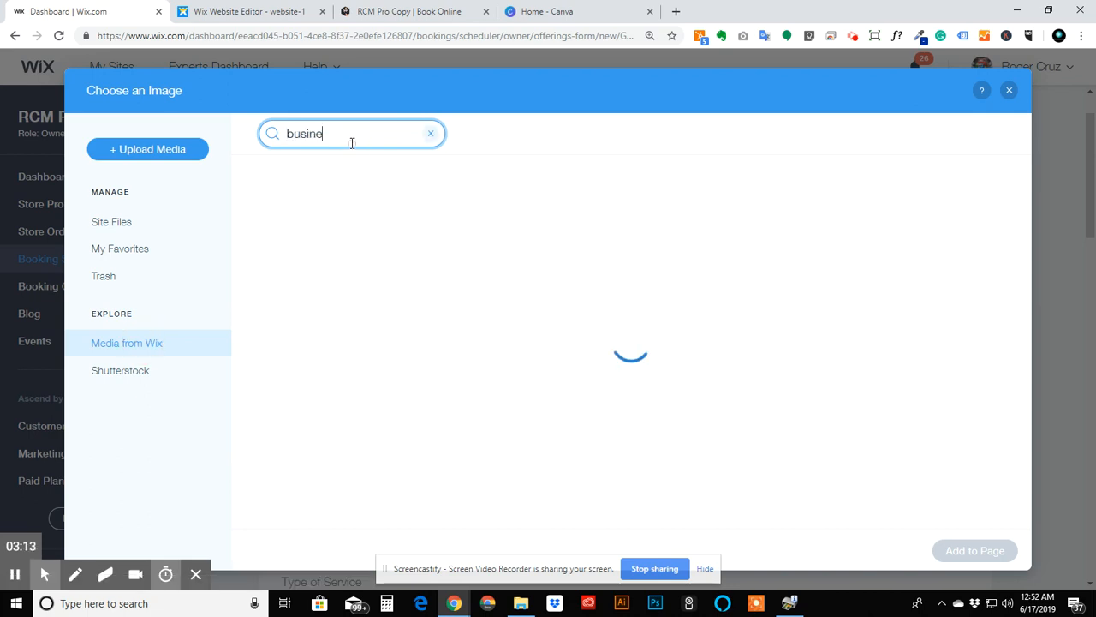
text(ss group)
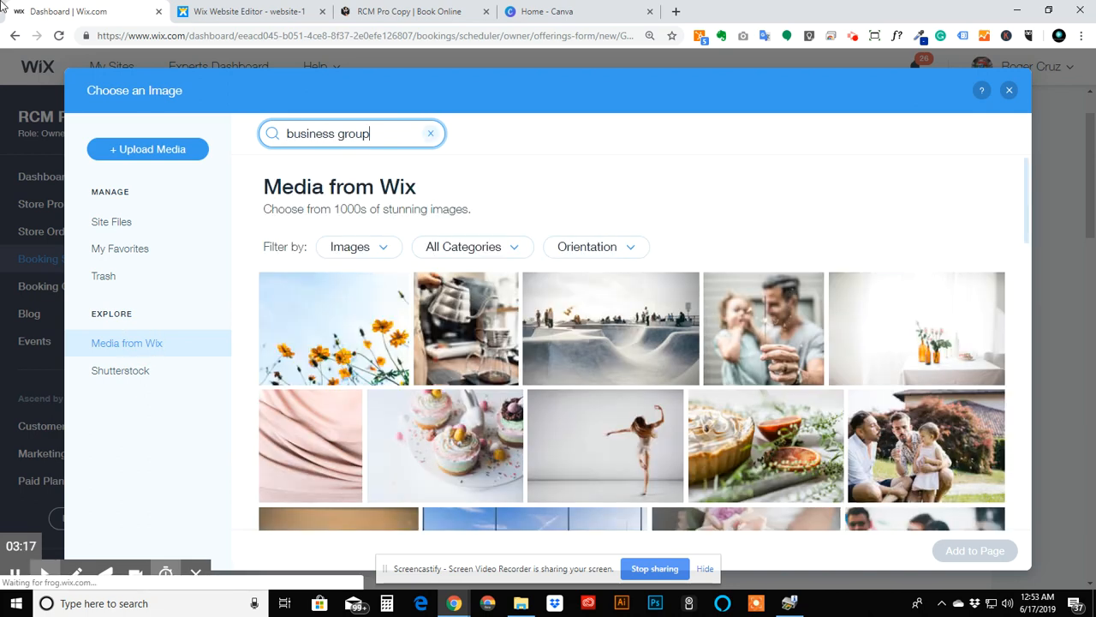
key(Return)
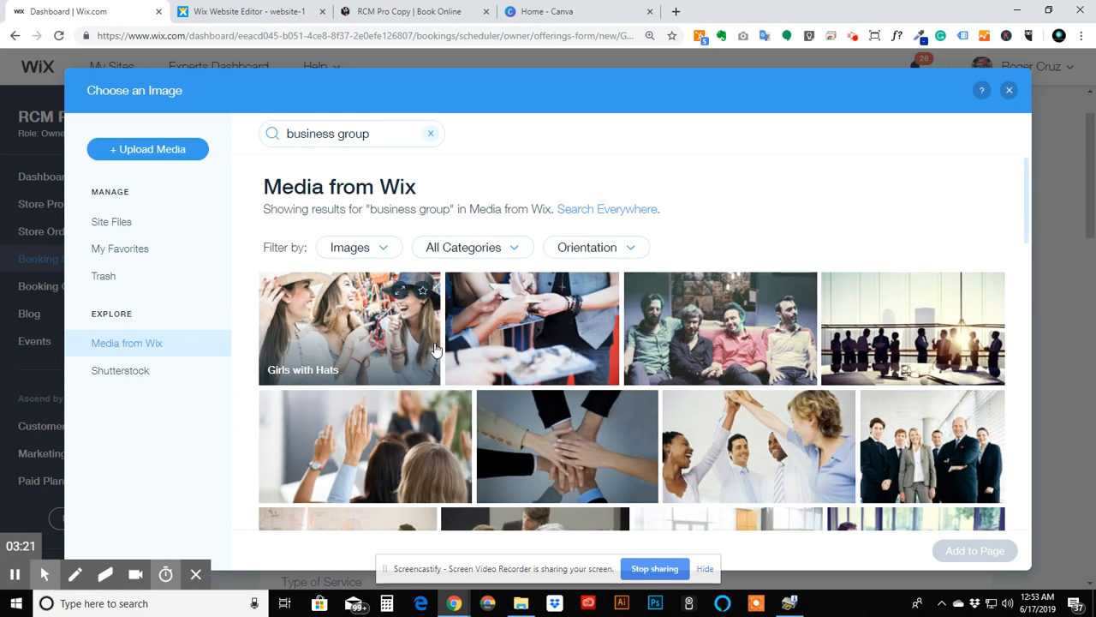
scroll(563, 310, down, 3)
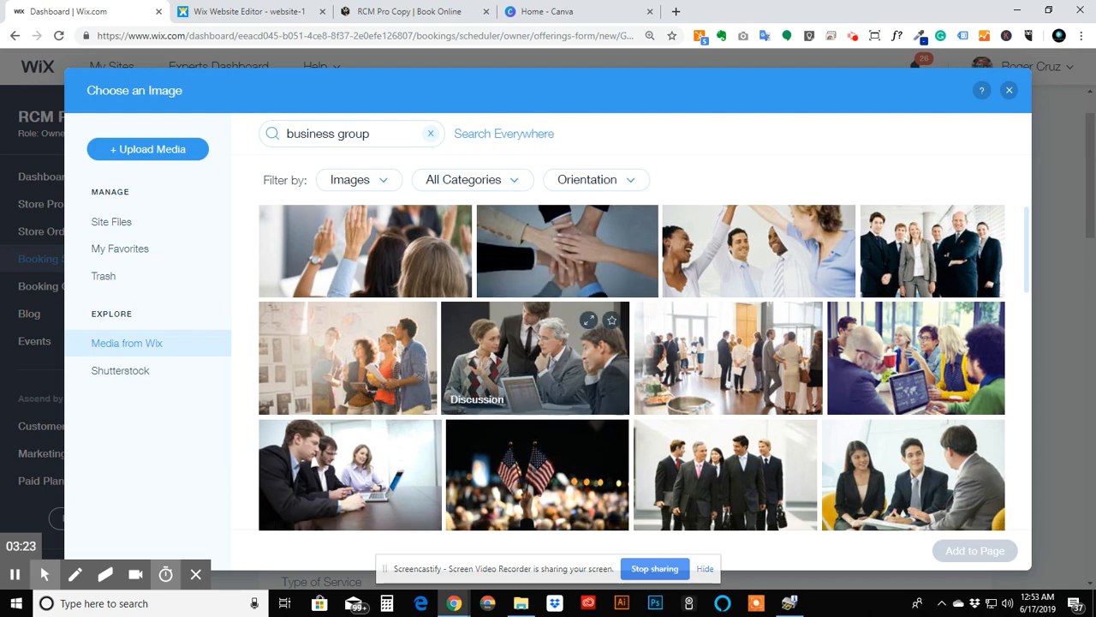
double_click(380, 252)
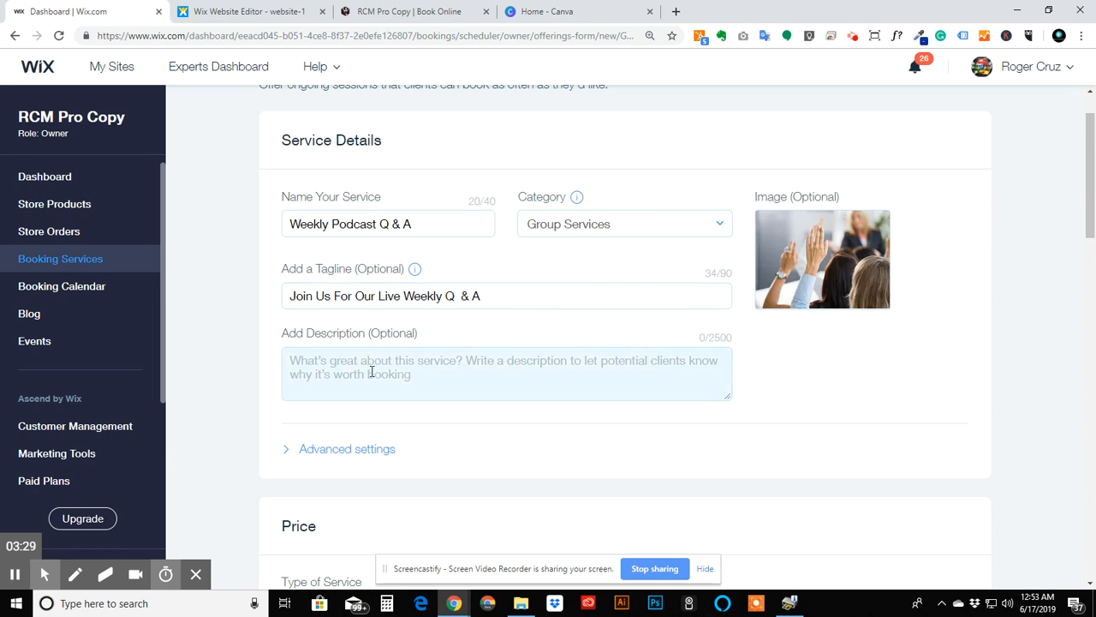
Step: Examine the online booking option in the service's advanced settings
scroll(370, 403, down, 1)
scroll(383, 335, down, 2)
click(330, 247)
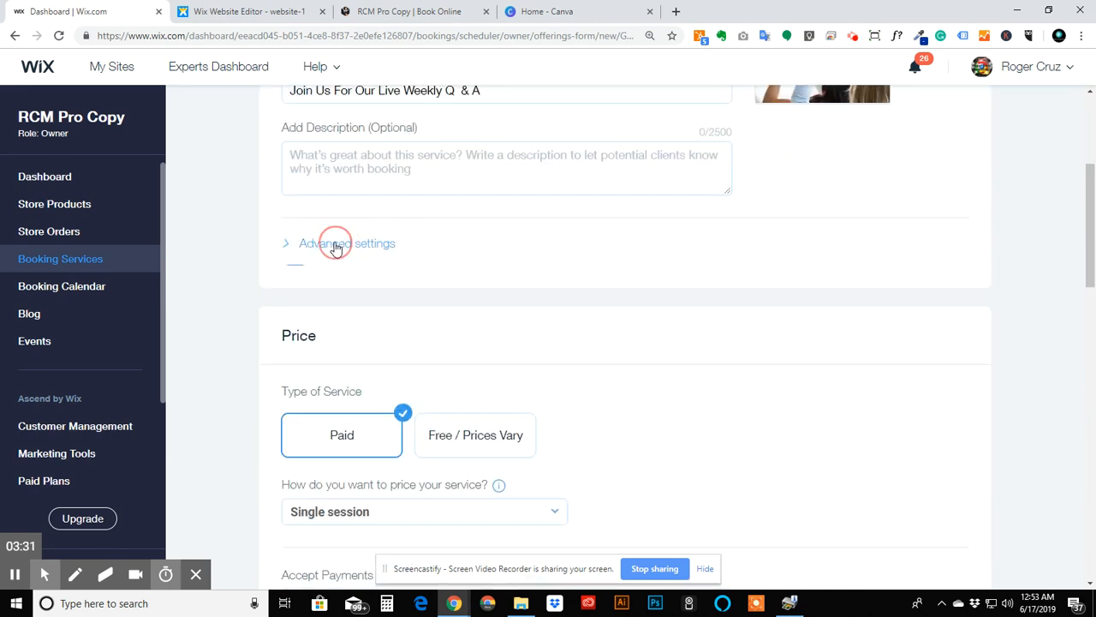
click(335, 244)
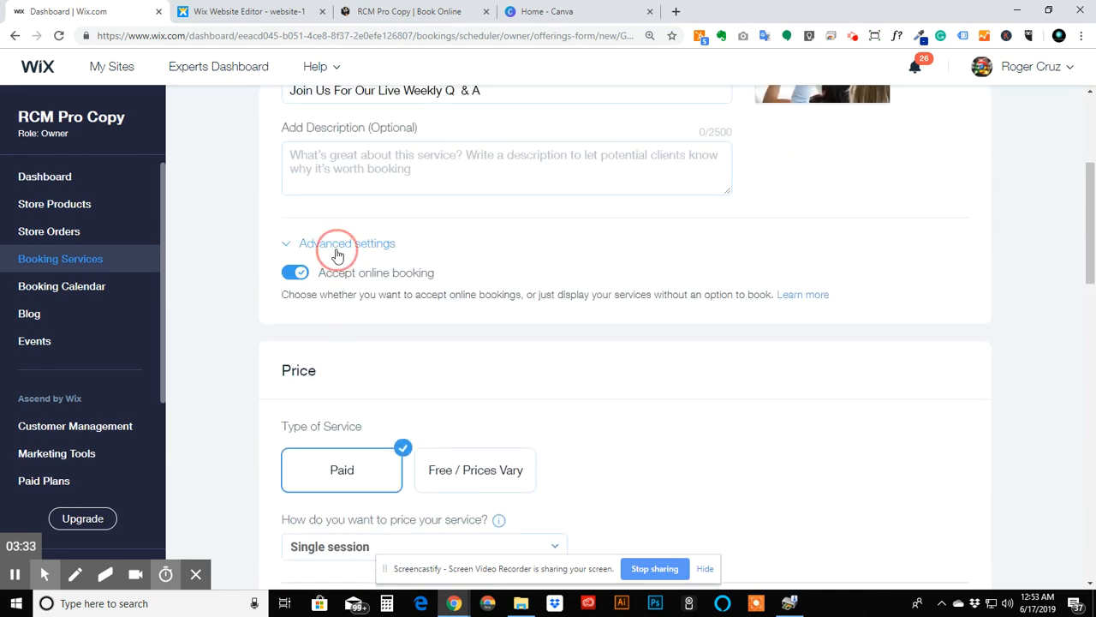
Step: Set the service type to Paid and its pricing to Single session
scroll(402, 306, down, 2)
click(456, 277)
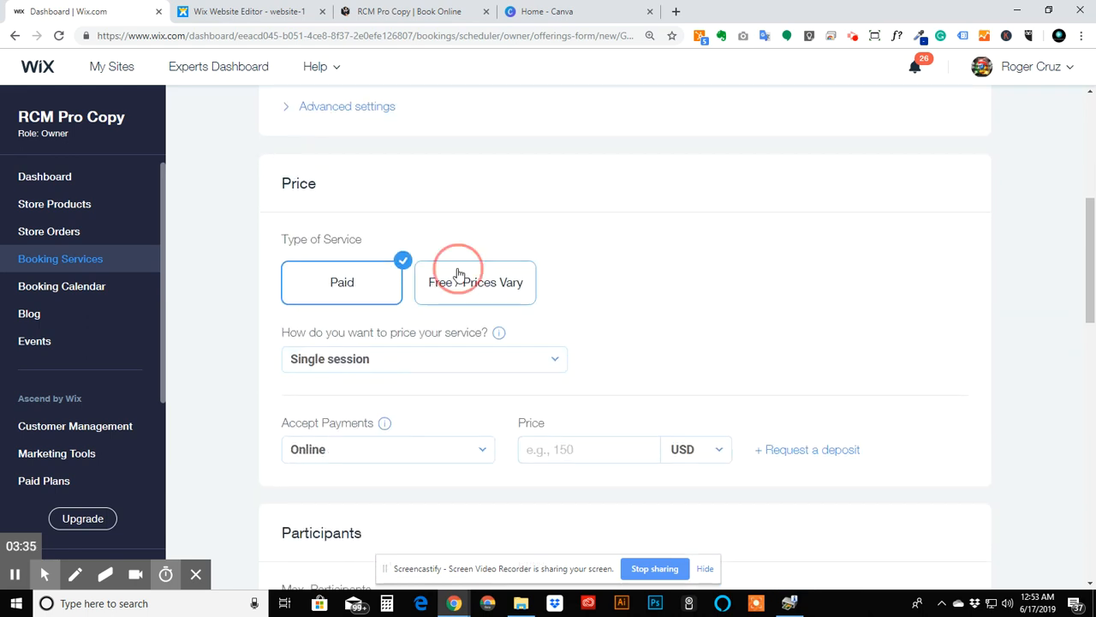
click(343, 277)
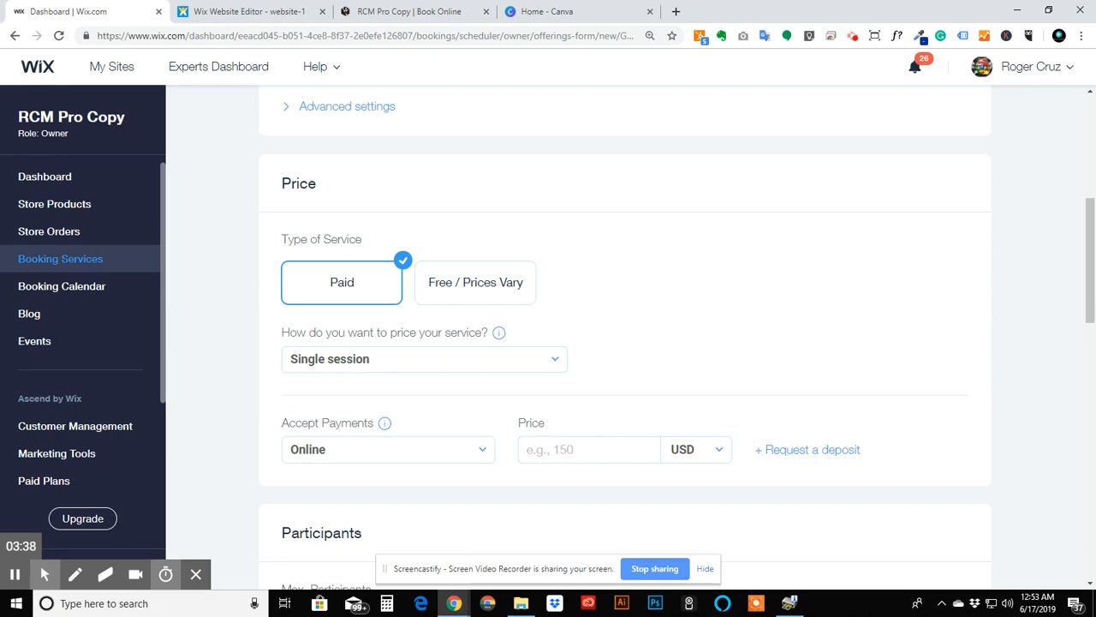
scroll(361, 370, up, 3)
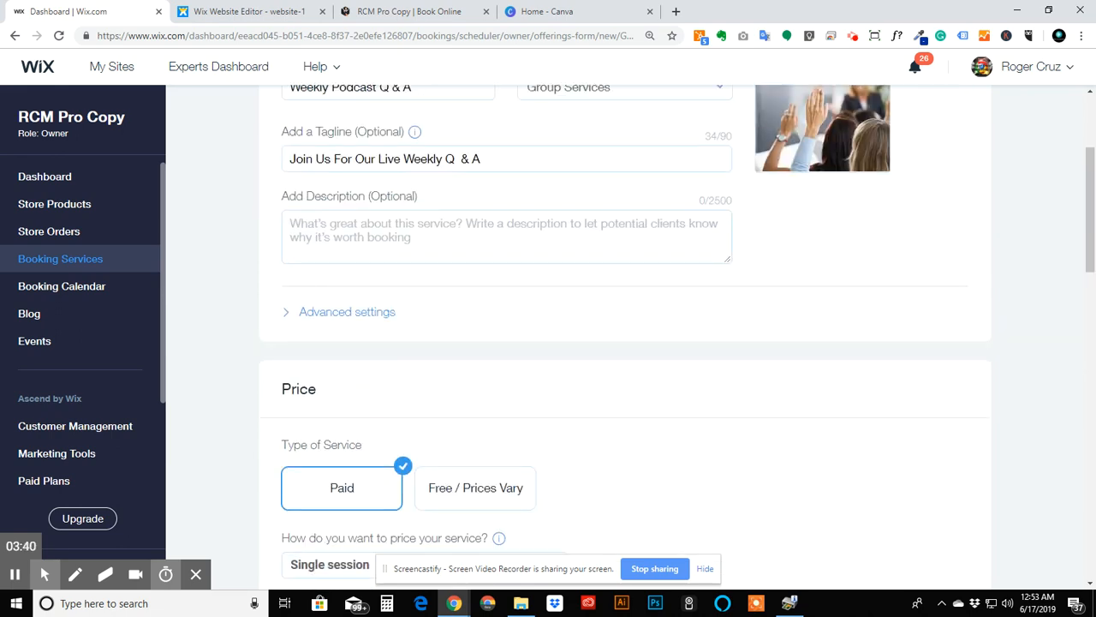
scroll(361, 373, down, 2)
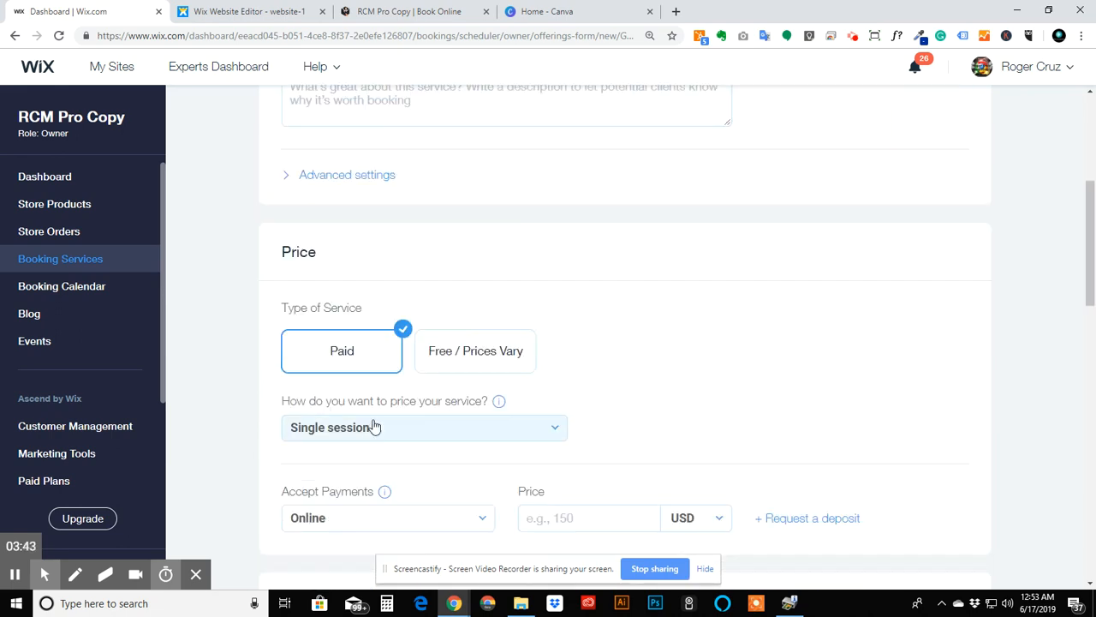
click(375, 428)
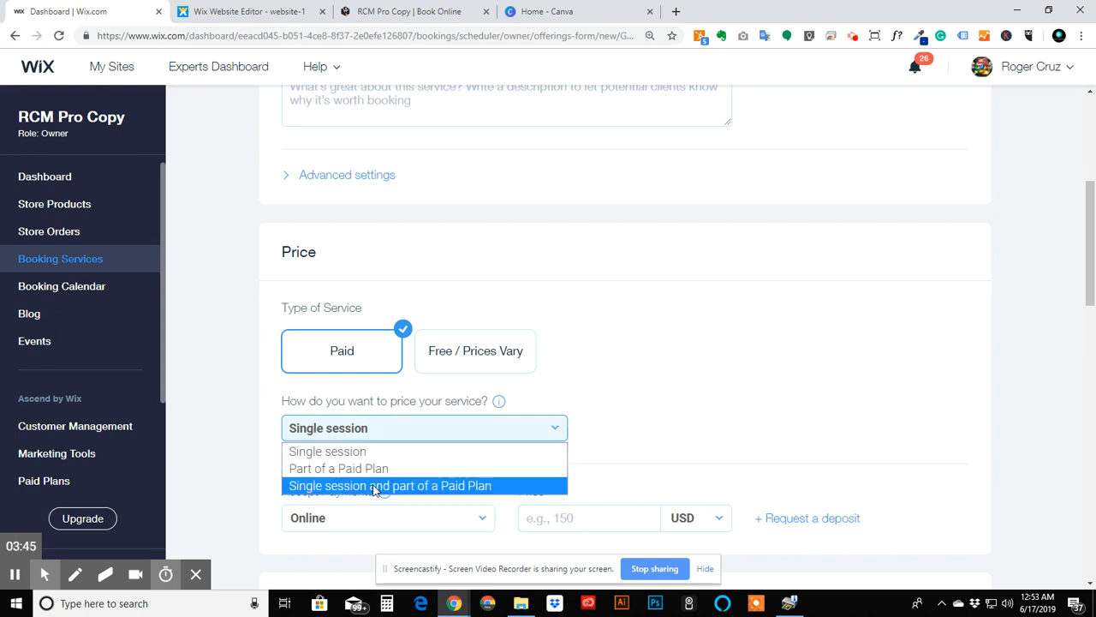
click(382, 452)
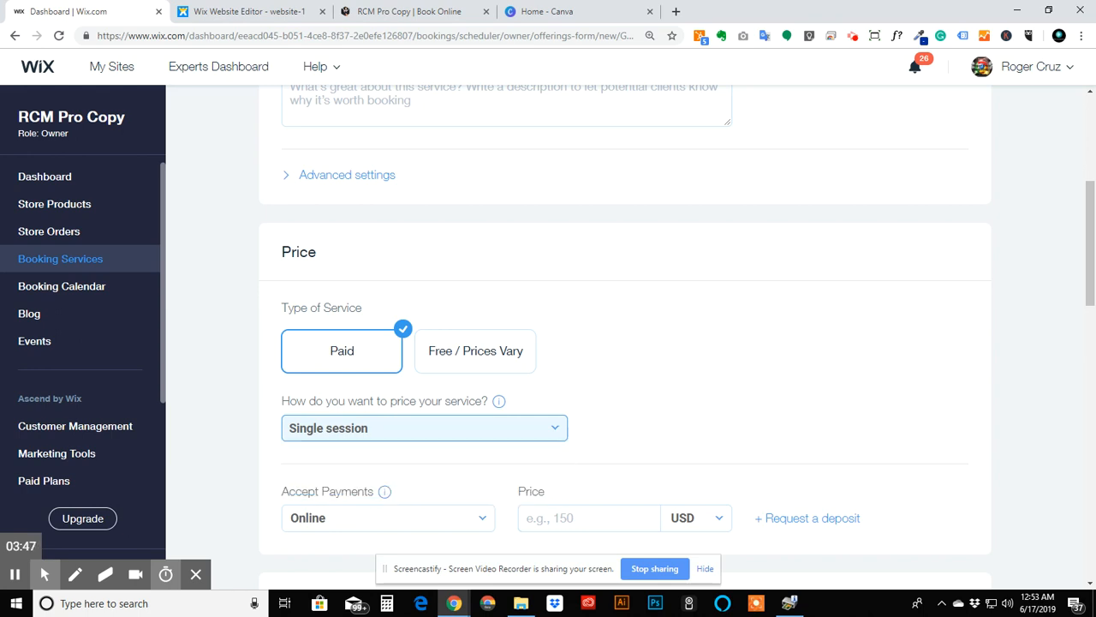
Step: Try the Free / Prices Vary service type and return it to Paid
scroll(380, 455, down, 3)
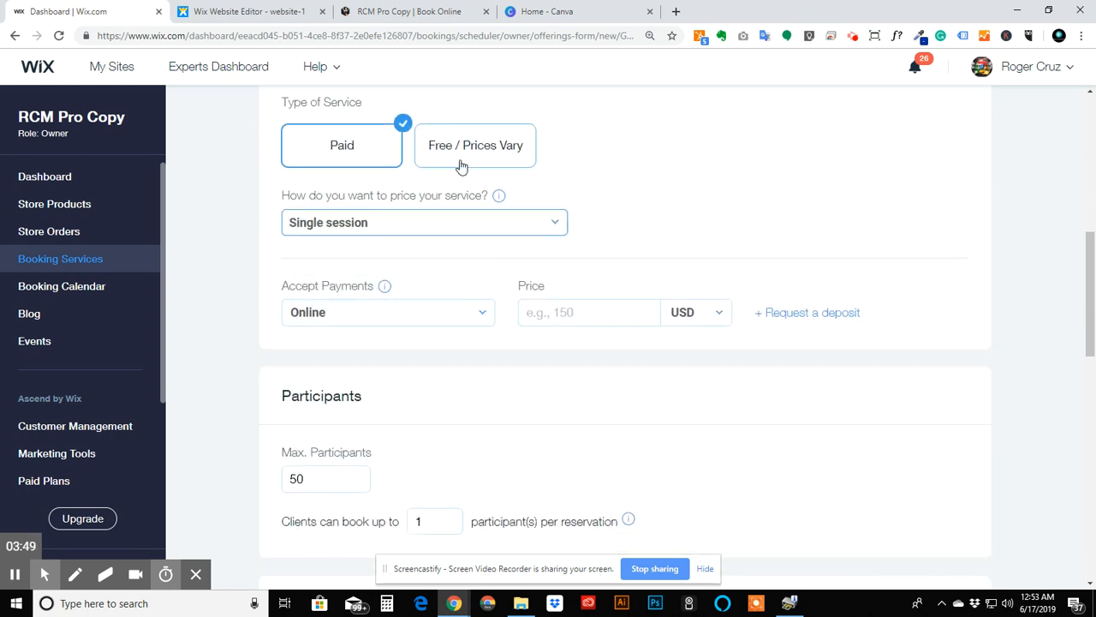
click(462, 164)
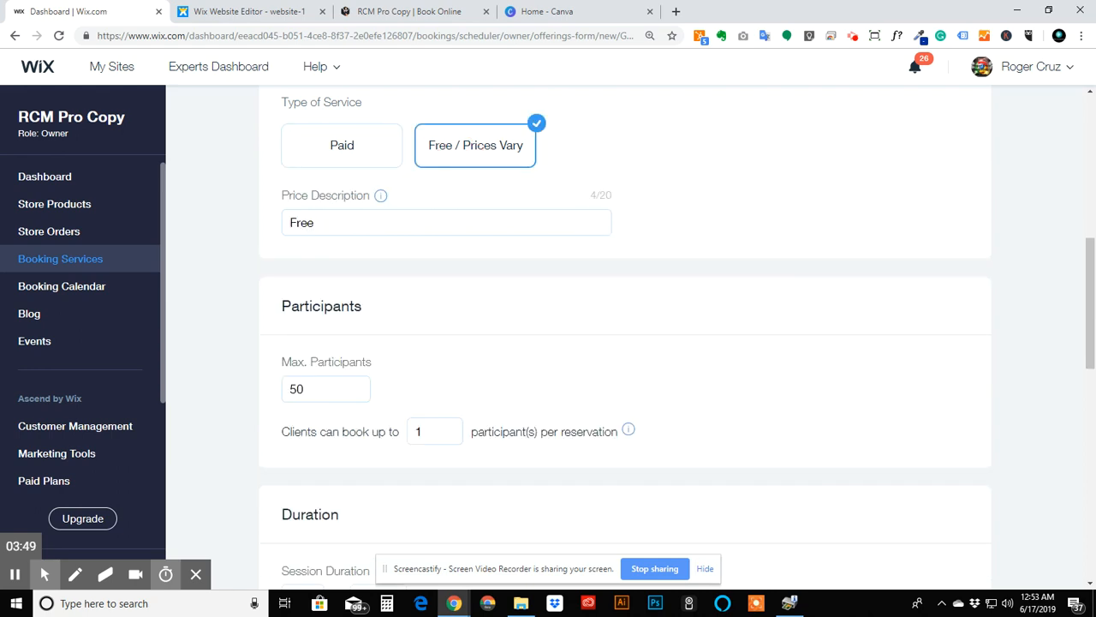
click(342, 145)
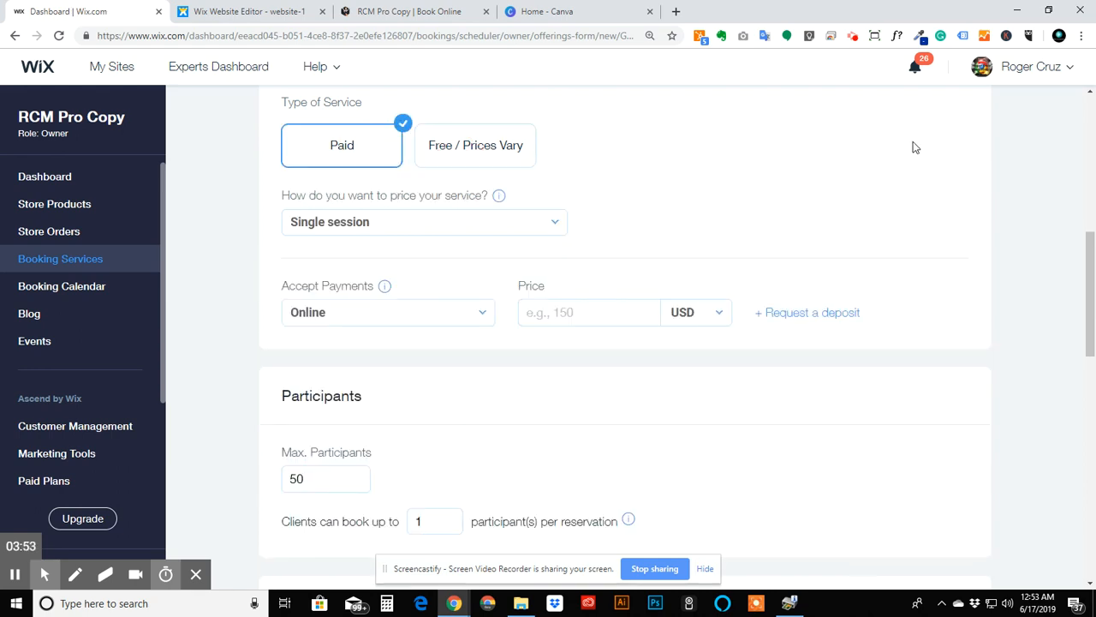
Step: Check the accepted payment options and set the service type to Free / Prices Vary
click(430, 317)
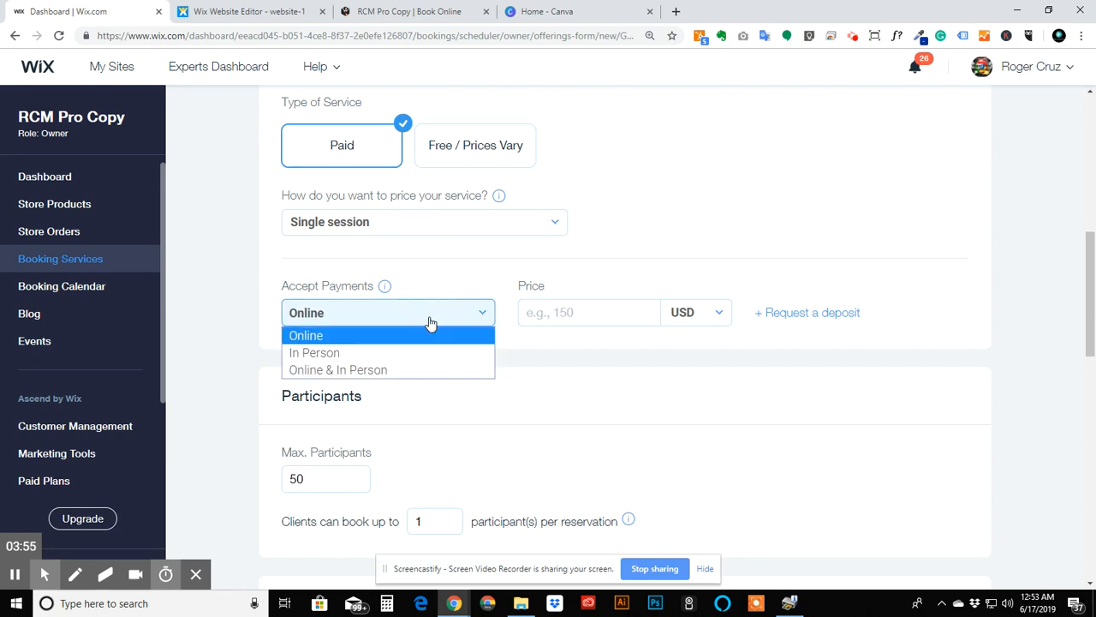
click(431, 323)
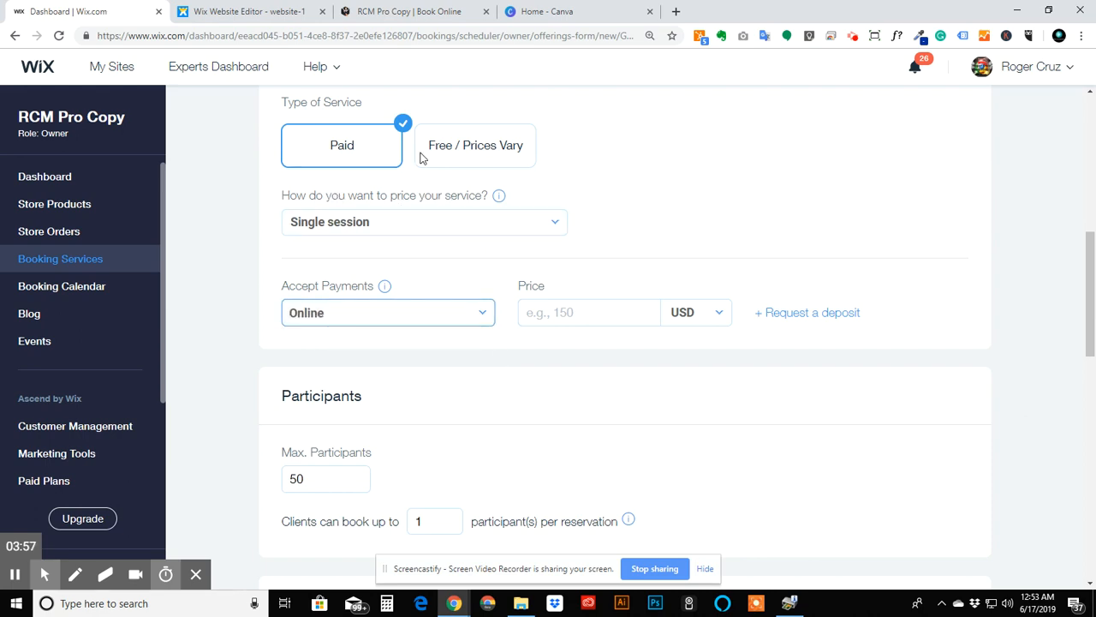
click(461, 158)
scroll(420, 322, down, 2)
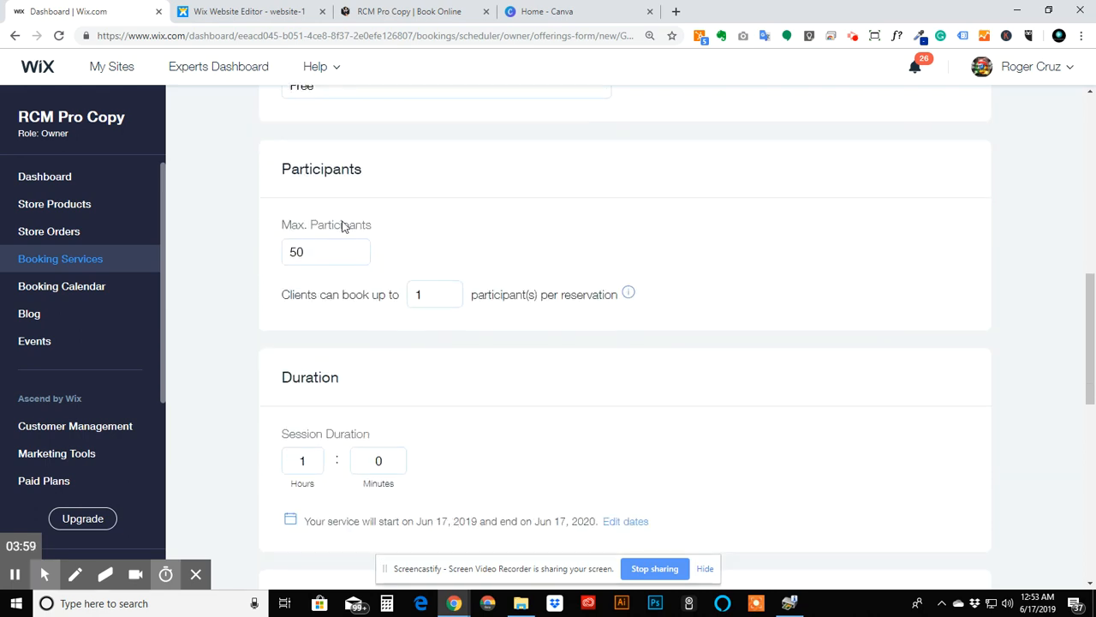
Step: Set the number of participants clients can book per reservation to 1
click(328, 260)
click(417, 294)
drag(435, 294, 408, 292)
text(1)
scroll(573, 384, down, 2)
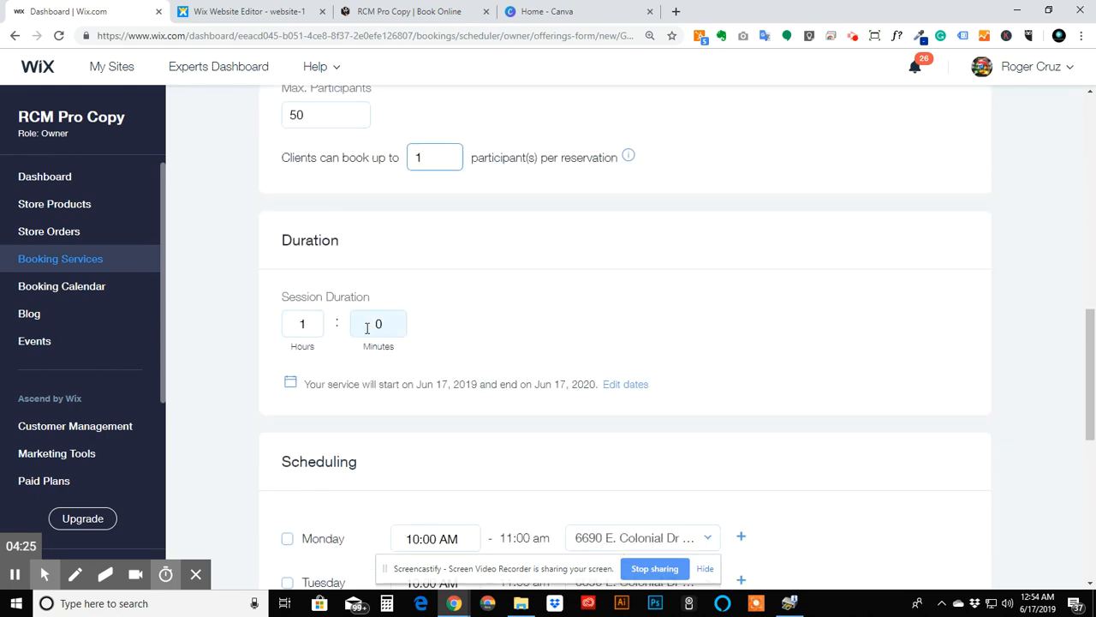
Step: Review the session duration, open the service's start and end dates for editing, and look back over the service details
click(370, 323)
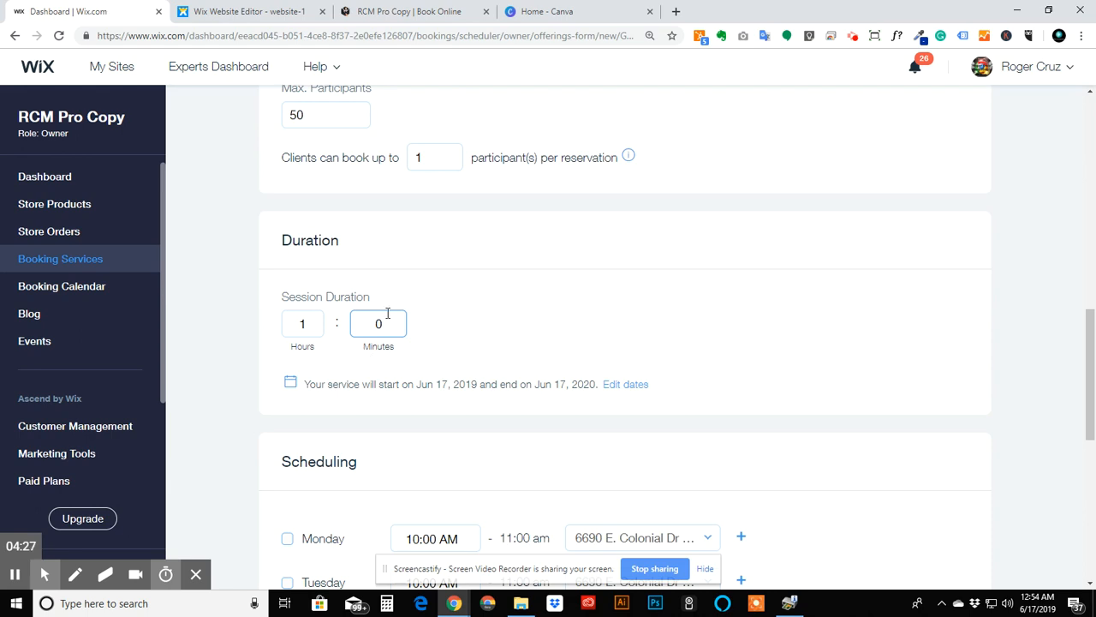
scroll(377, 381, down, 2)
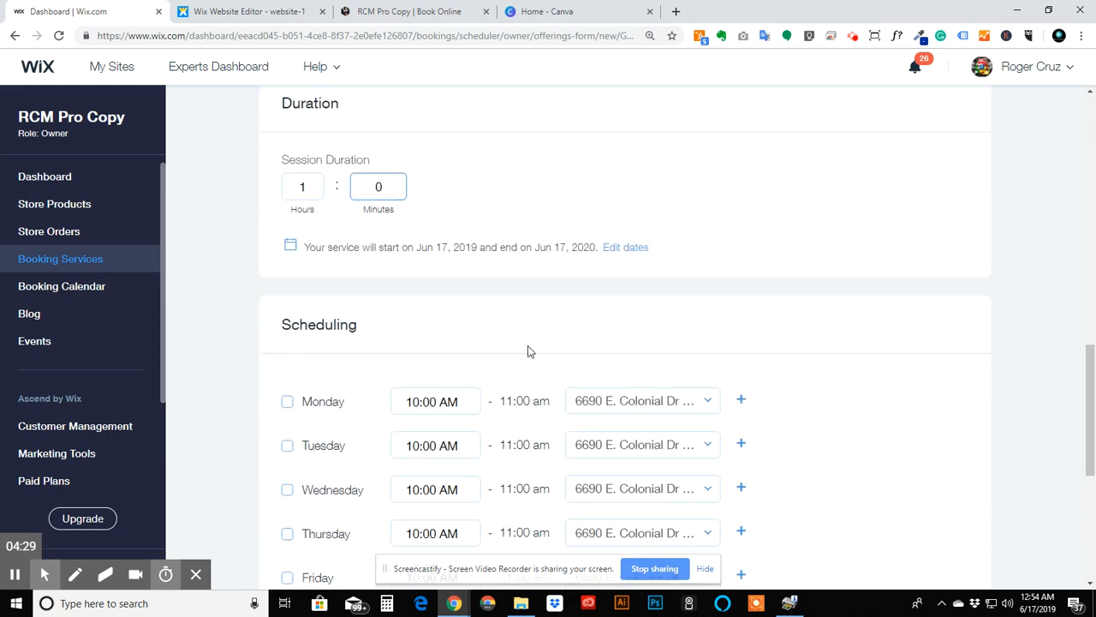
scroll(525, 359, down, 3)
scroll(488, 411, up, 3)
click(625, 247)
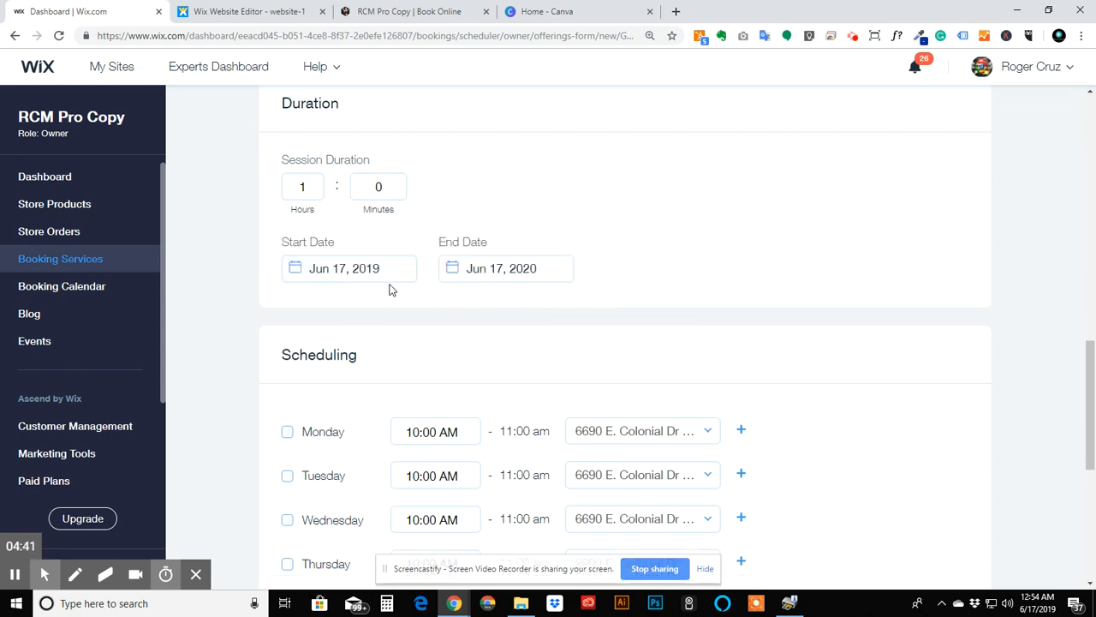
scroll(669, 274, down, 2)
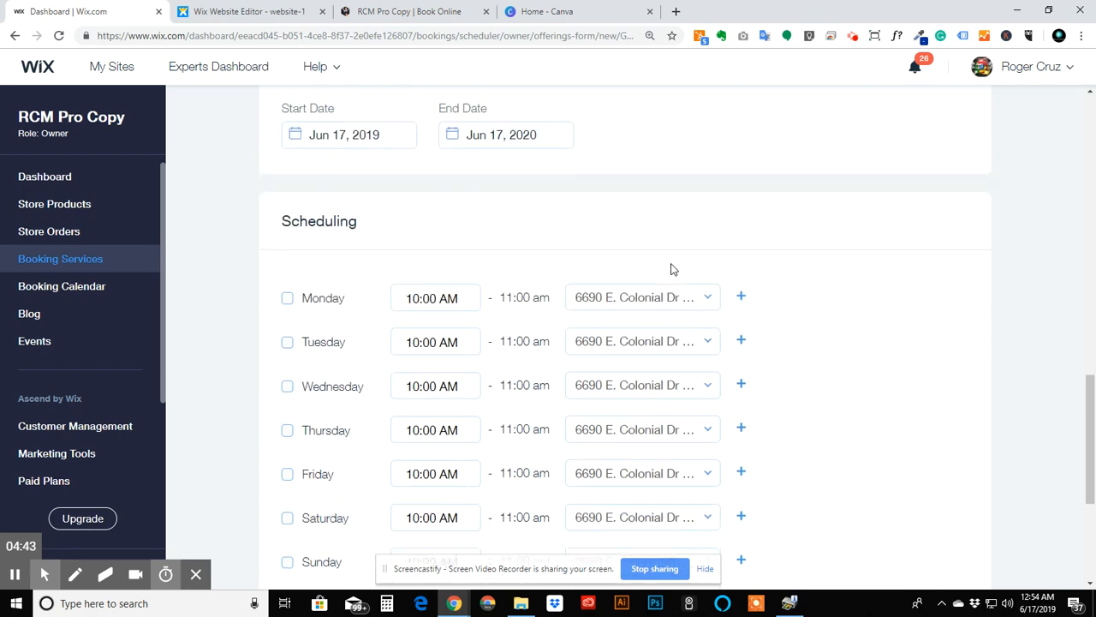
scroll(465, 248, up, 3)
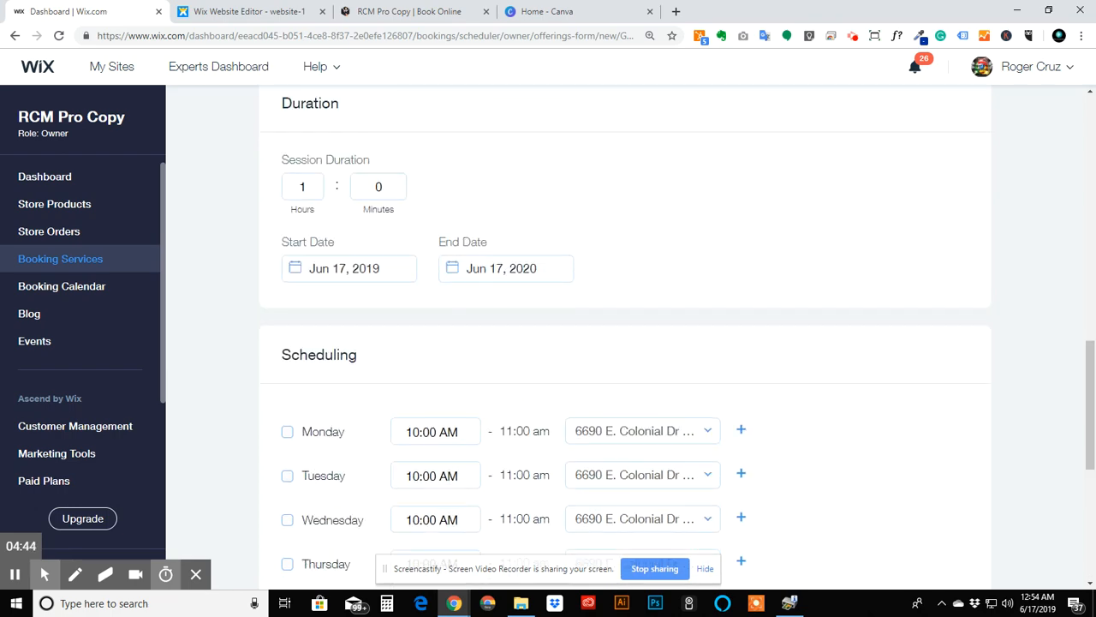
scroll(446, 205, up, 3)
scroll(425, 317, up, 10)
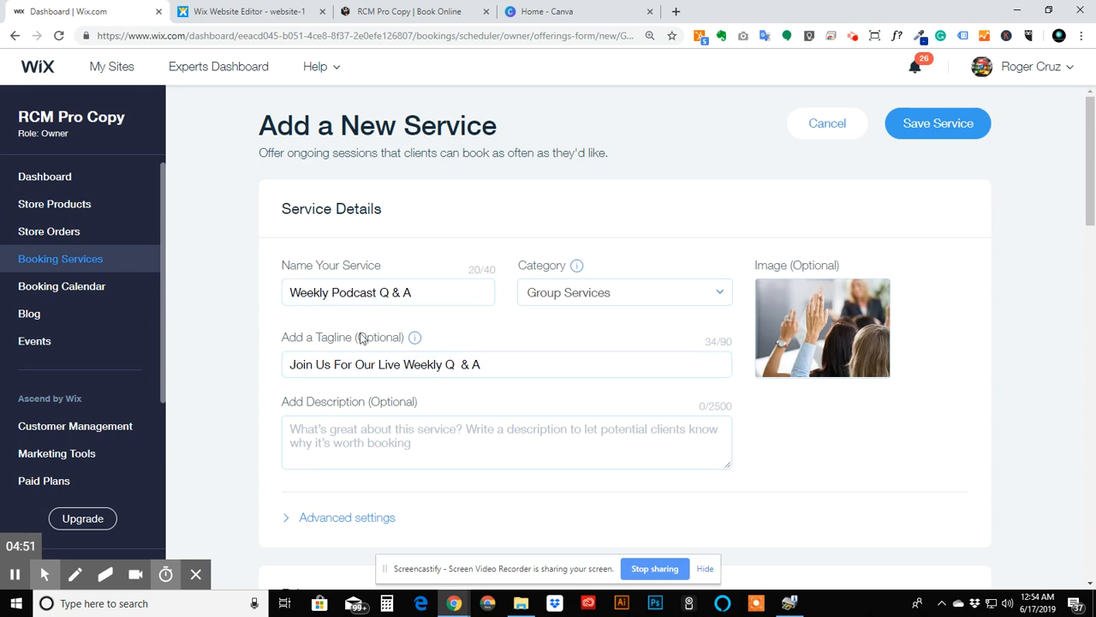
Step: Enable Monday and Wednesday sessions in the schedule and assign the Monday session to the site owner's staff entry
scroll(424, 246, down, 12)
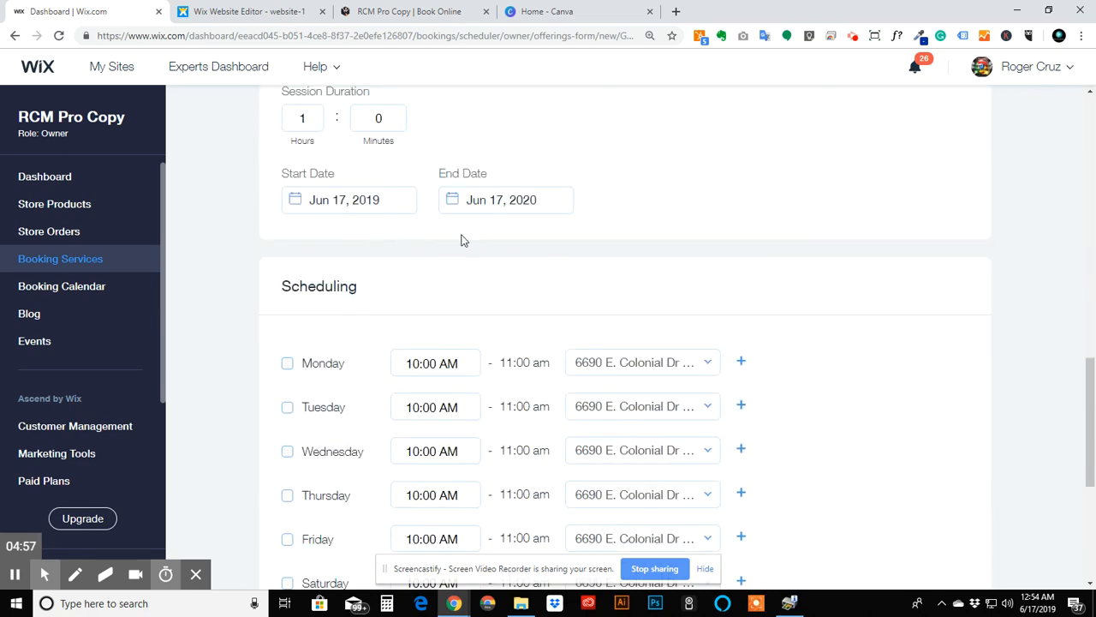
scroll(342, 265, down, 2)
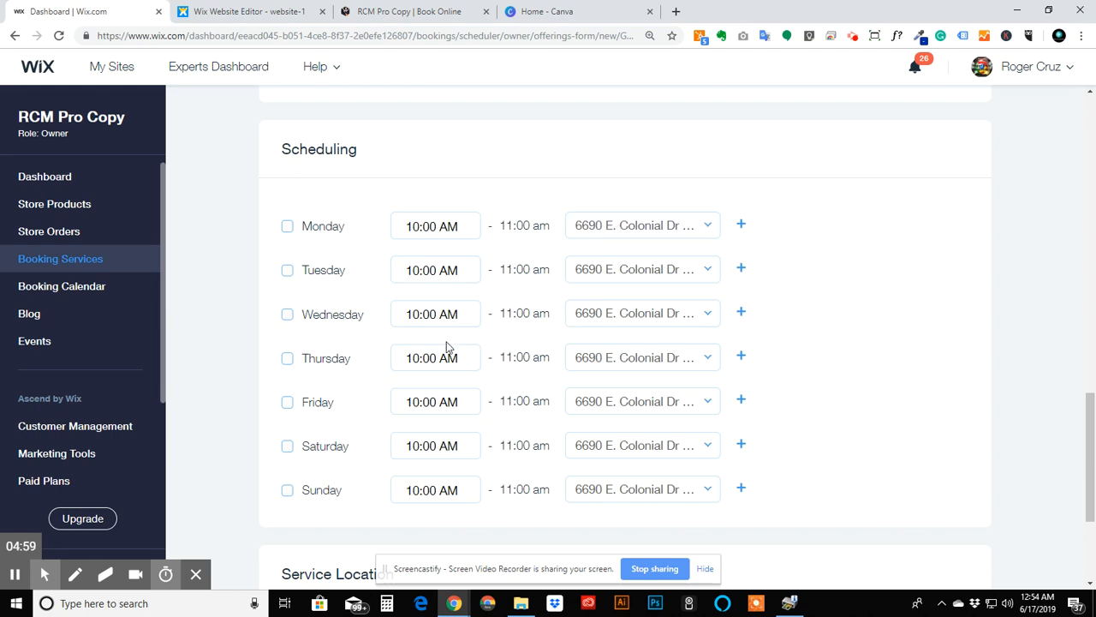
click(287, 227)
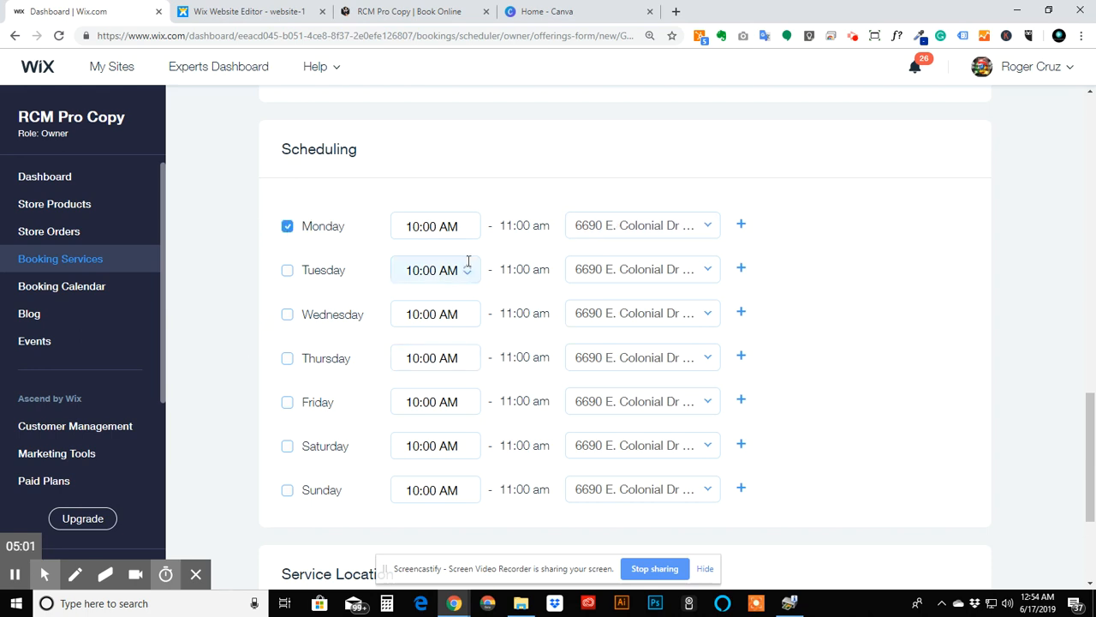
click(289, 315)
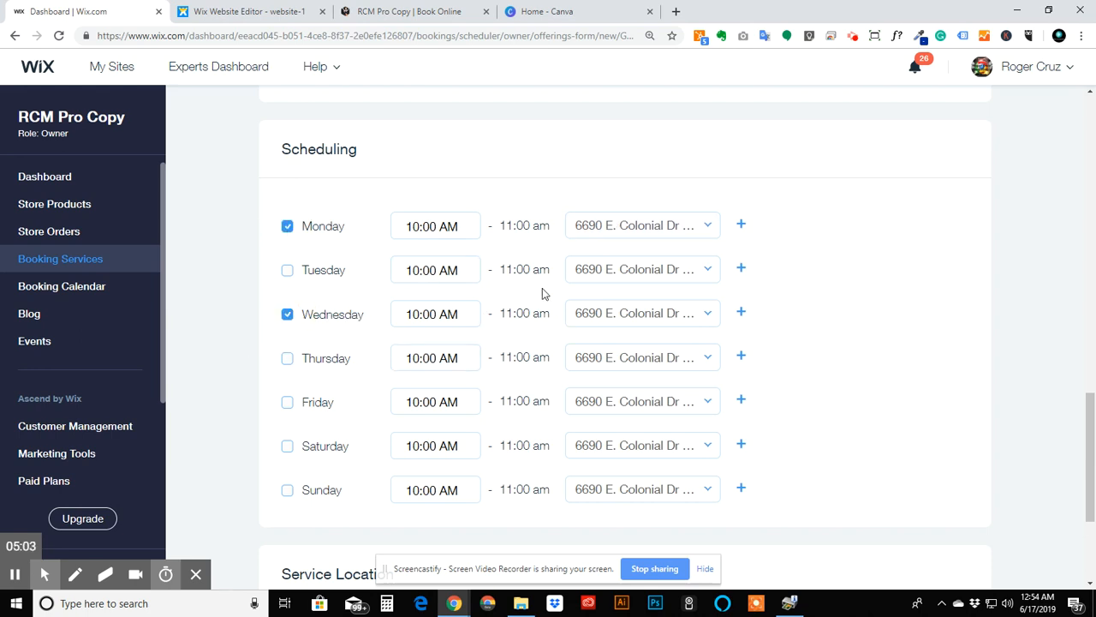
click(584, 230)
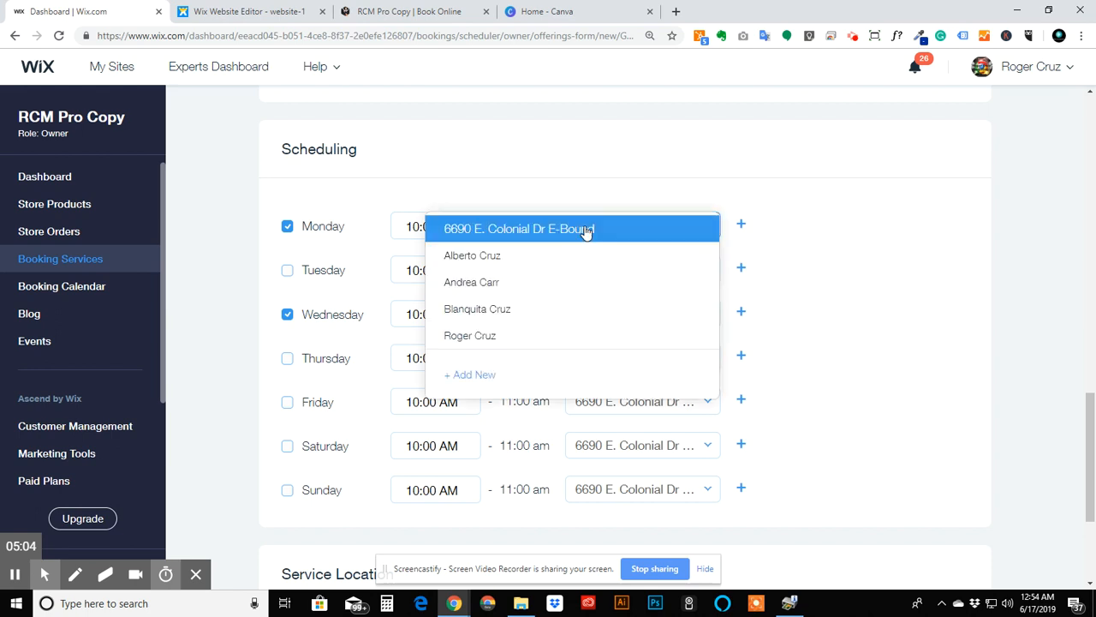
click(476, 338)
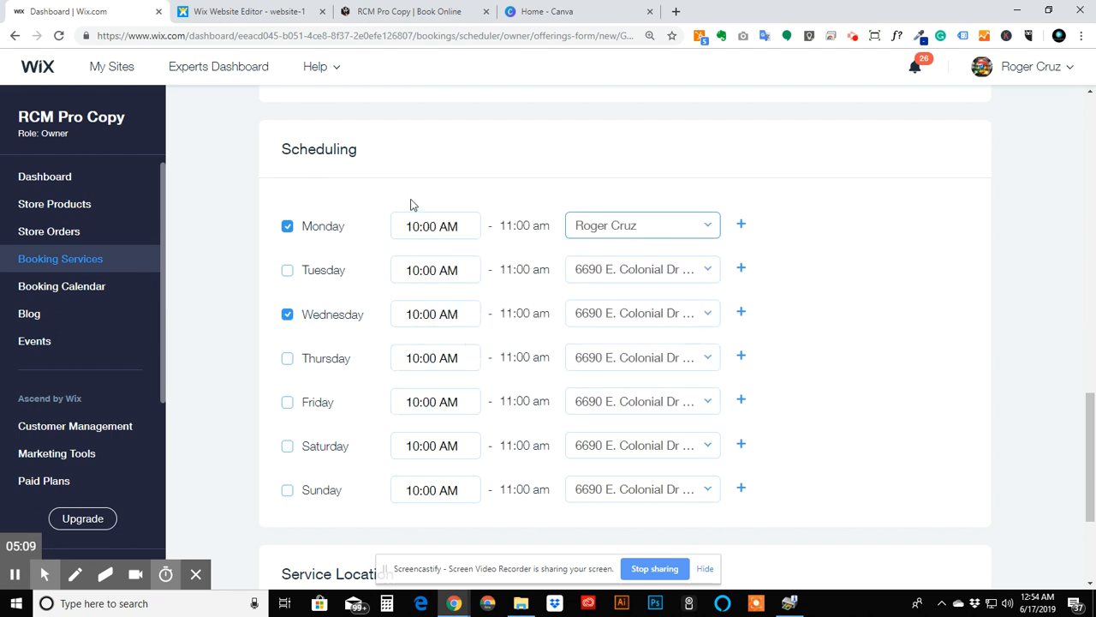
Step: Add a second Monday session starting at 1:00 PM
click(741, 223)
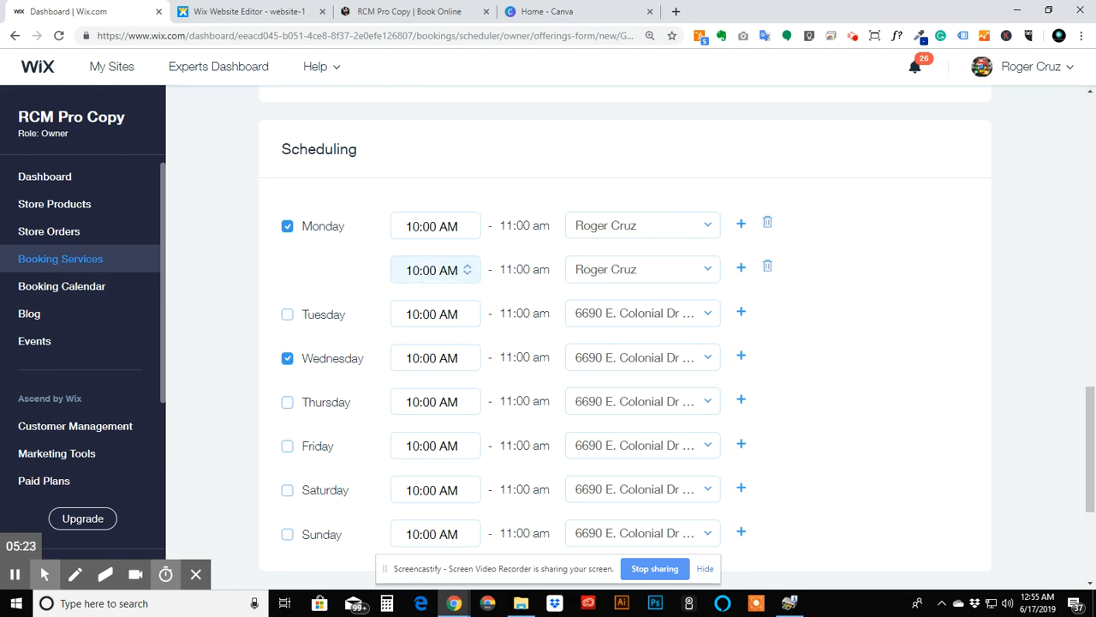
click(466, 272)
click(466, 272)
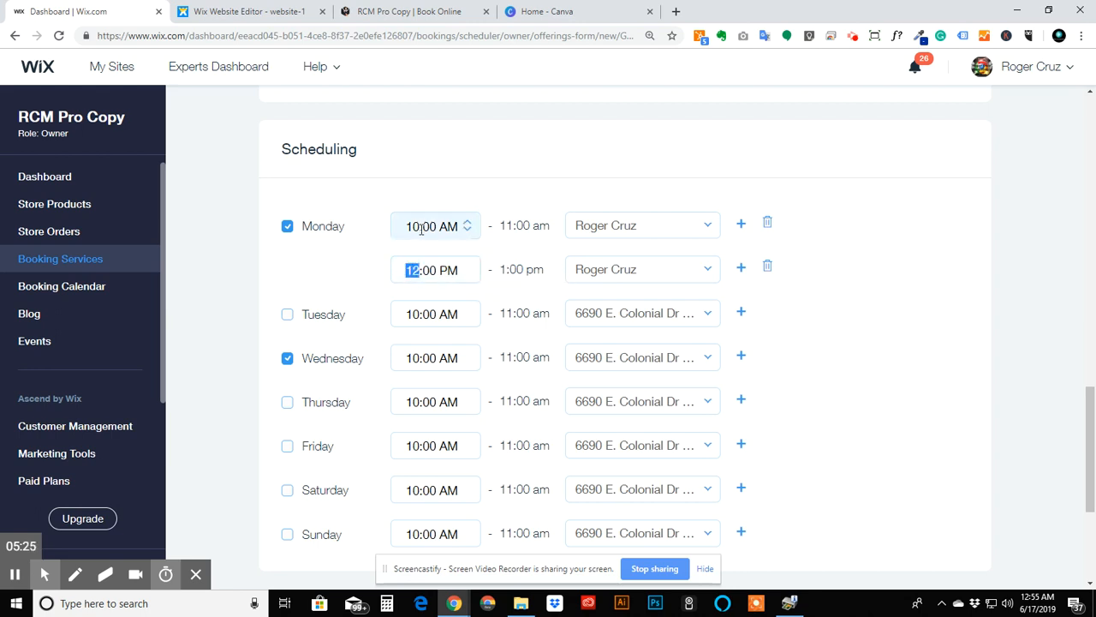
click(468, 270)
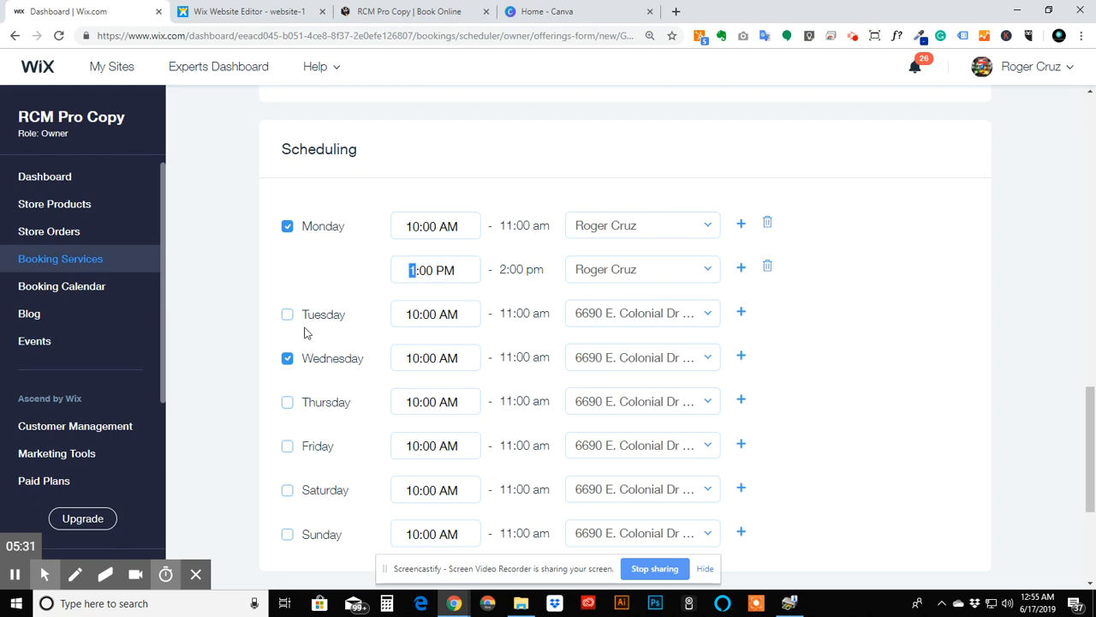
Step: Replace Wednesday with Friday in the schedule and check the staff choices for the second Monday session
click(288, 361)
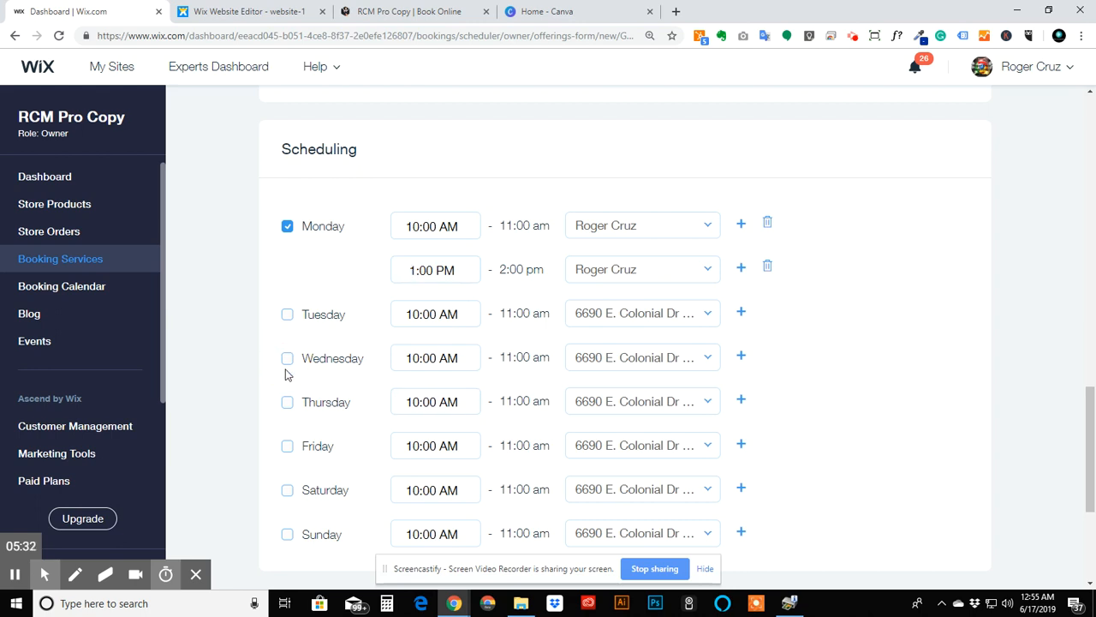
click(286, 447)
scroll(403, 294, down, 2)
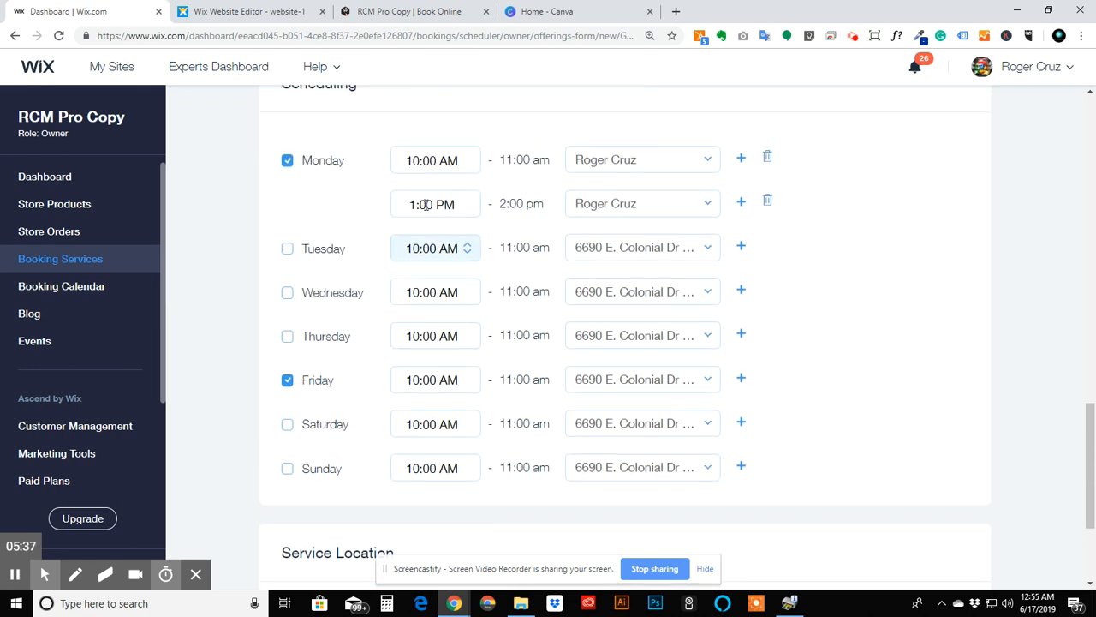
scroll(467, 249, up, 2)
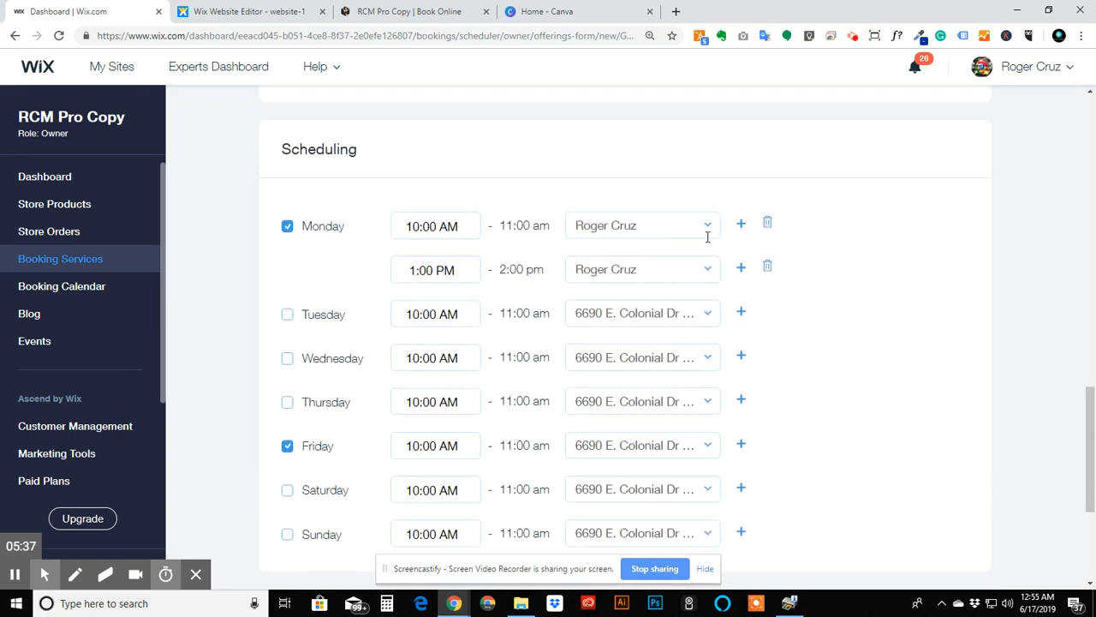
click(604, 270)
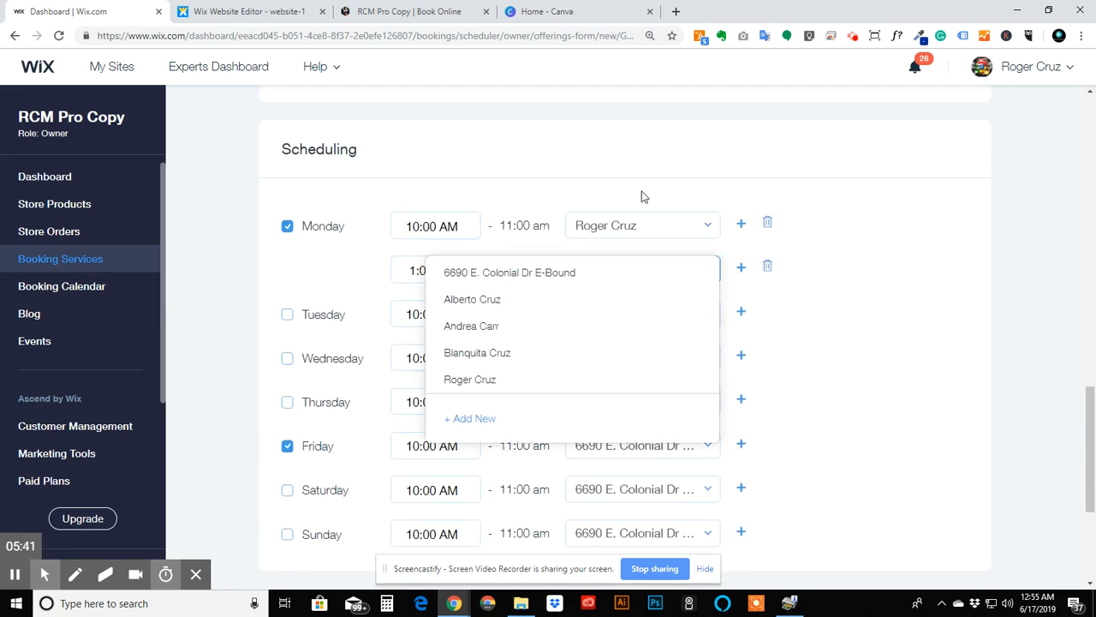
click(852, 241)
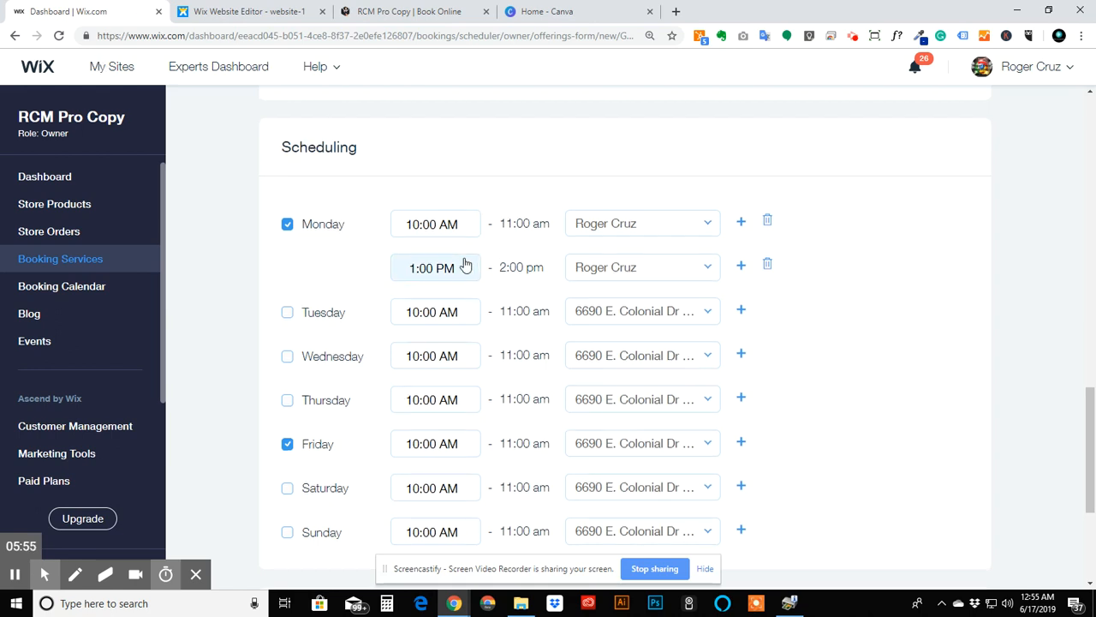
Step: Save the Weekly Podcast Q & A service and view it in the Group Services category
scroll(465, 262, down, 3)
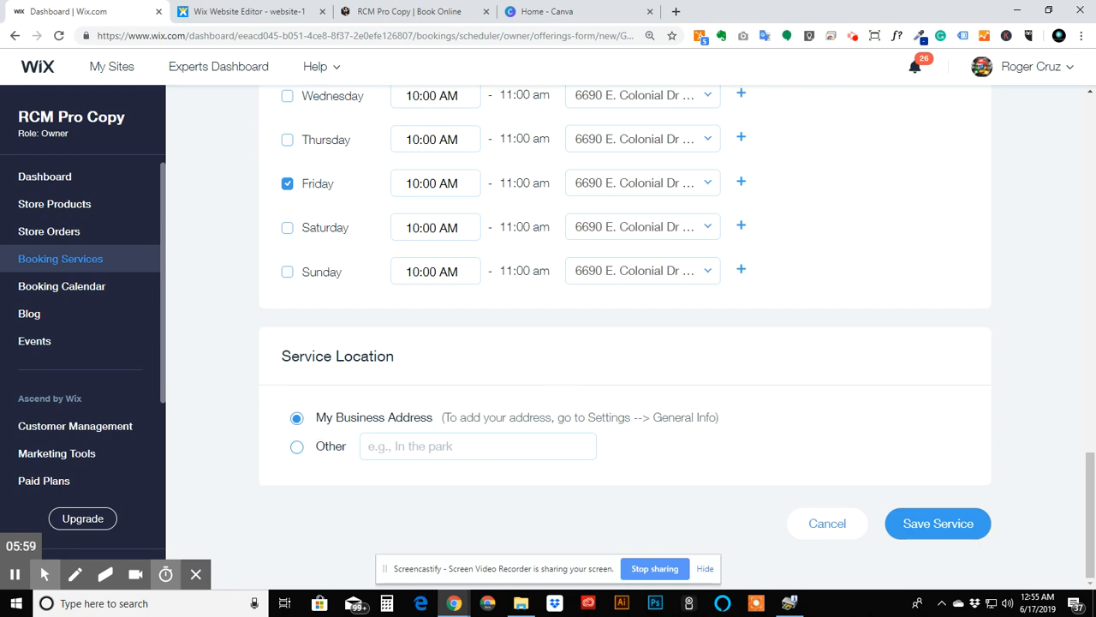
click(942, 524)
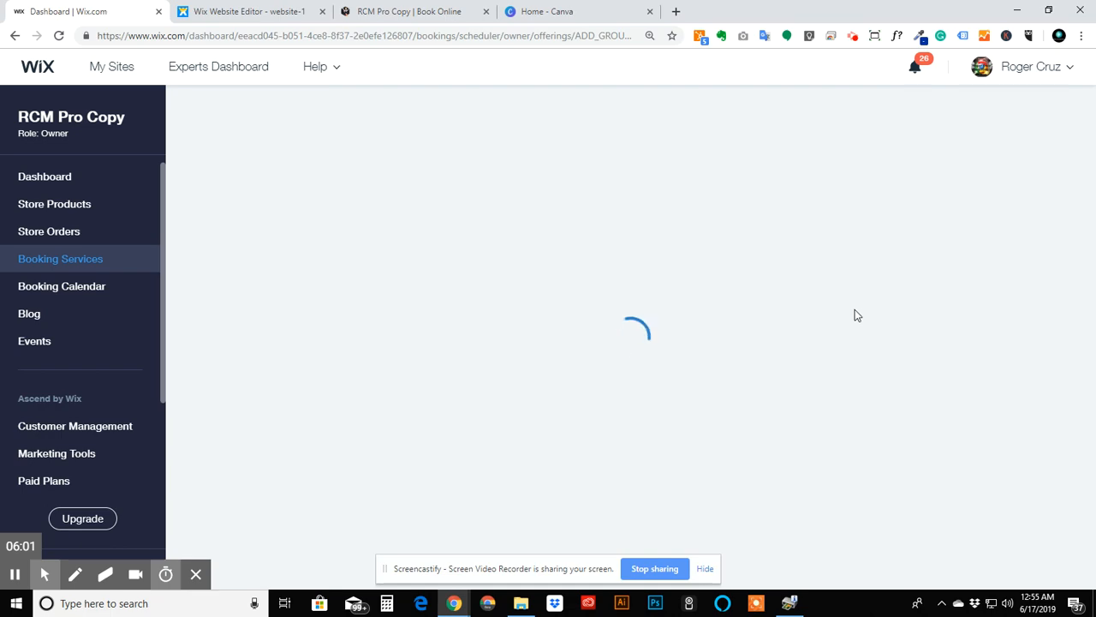
scroll(782, 314, down, 8)
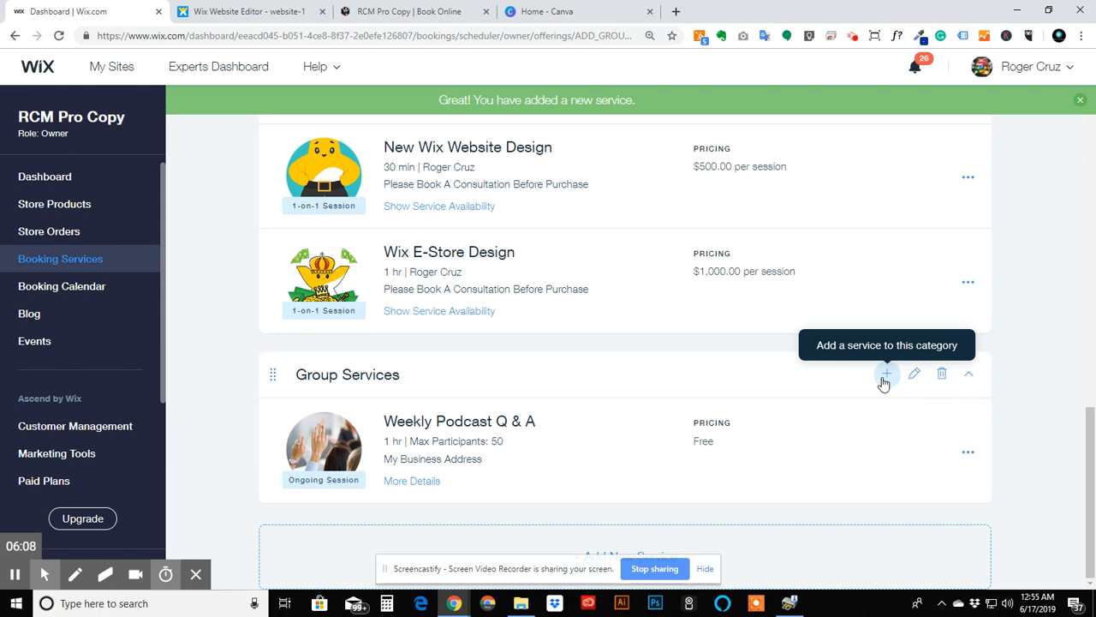
Step: Start another service in the Group Services category, offered as a Set of Sessions
click(887, 375)
click(706, 325)
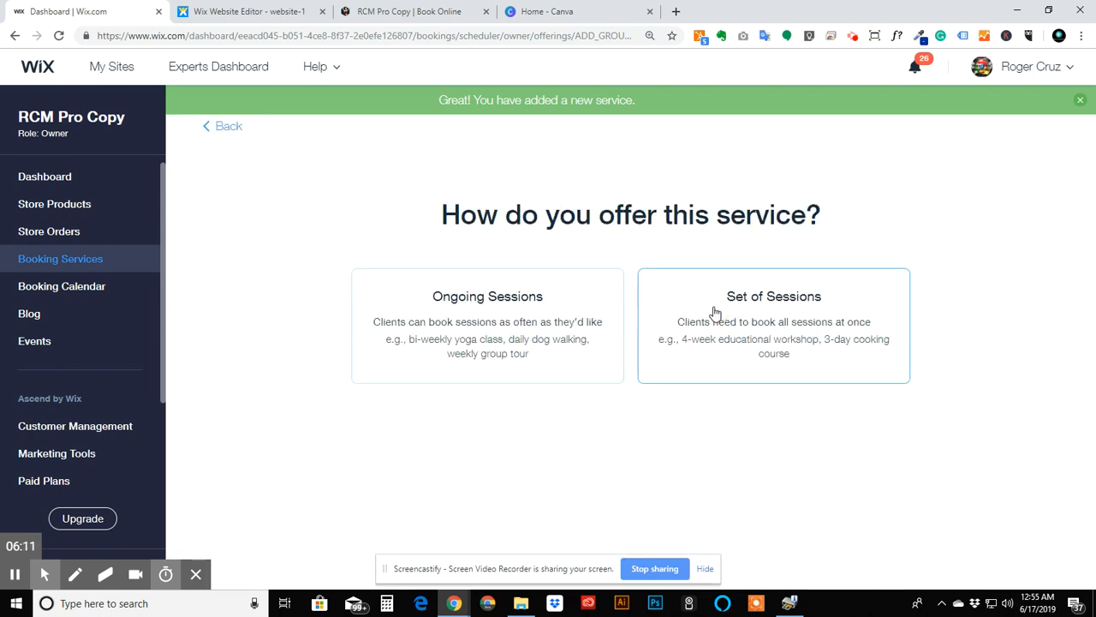
click(819, 319)
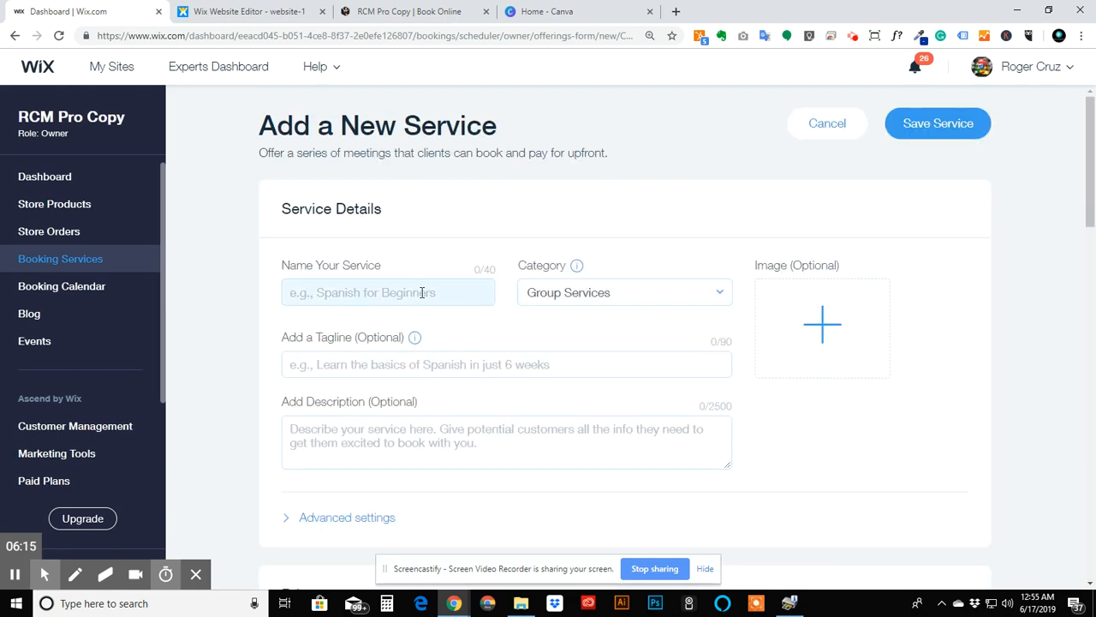
Step: Name the new service "Build Your Own Wix Website"
click(422, 292)
text(Fr)
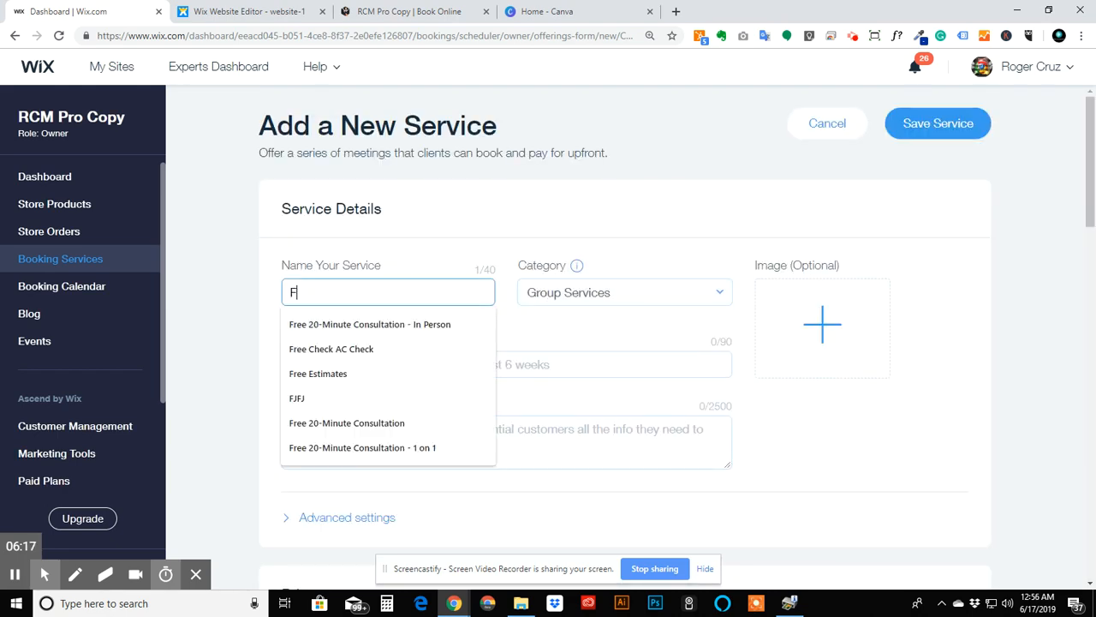
key(BackSpace)
key(BackSpace)
text(Web)
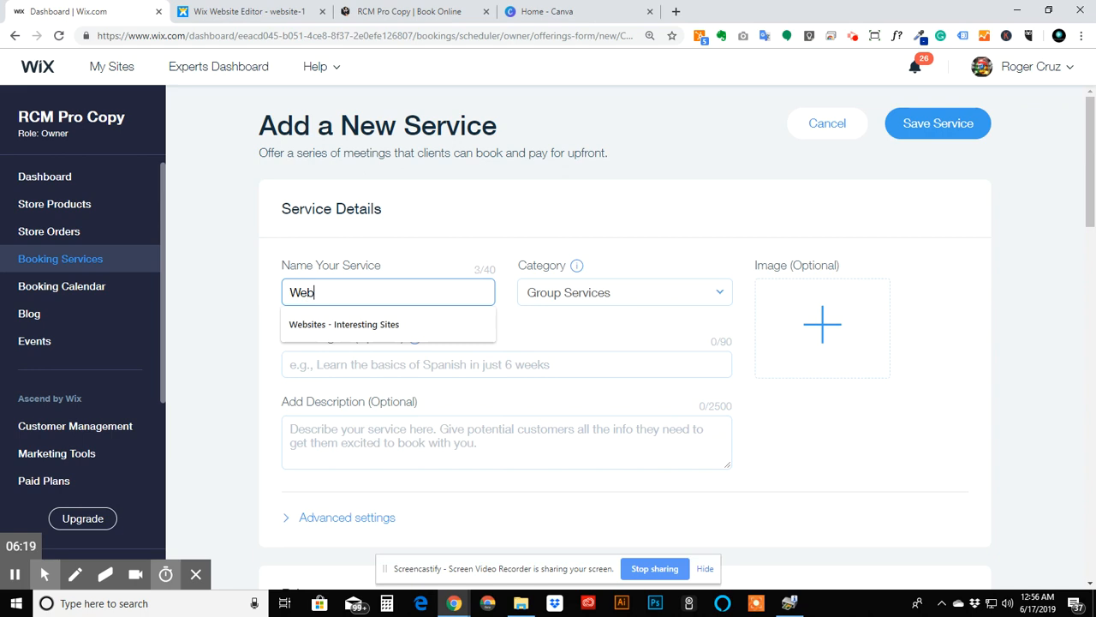
text(site)
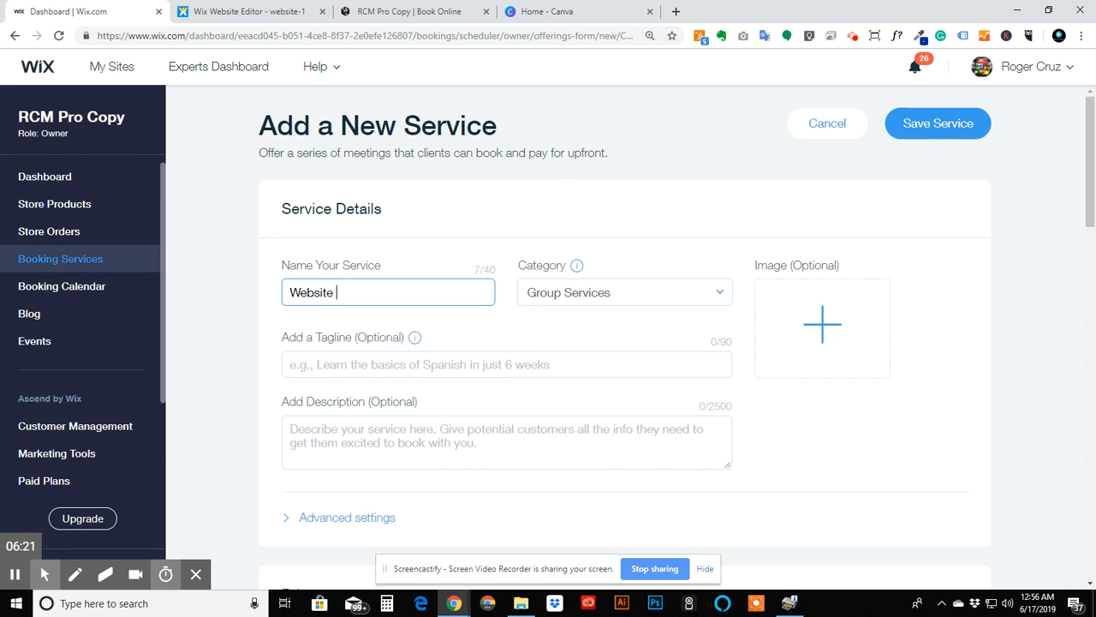
key(BackSpace)
key(BackSpace)
key(BackSpace)
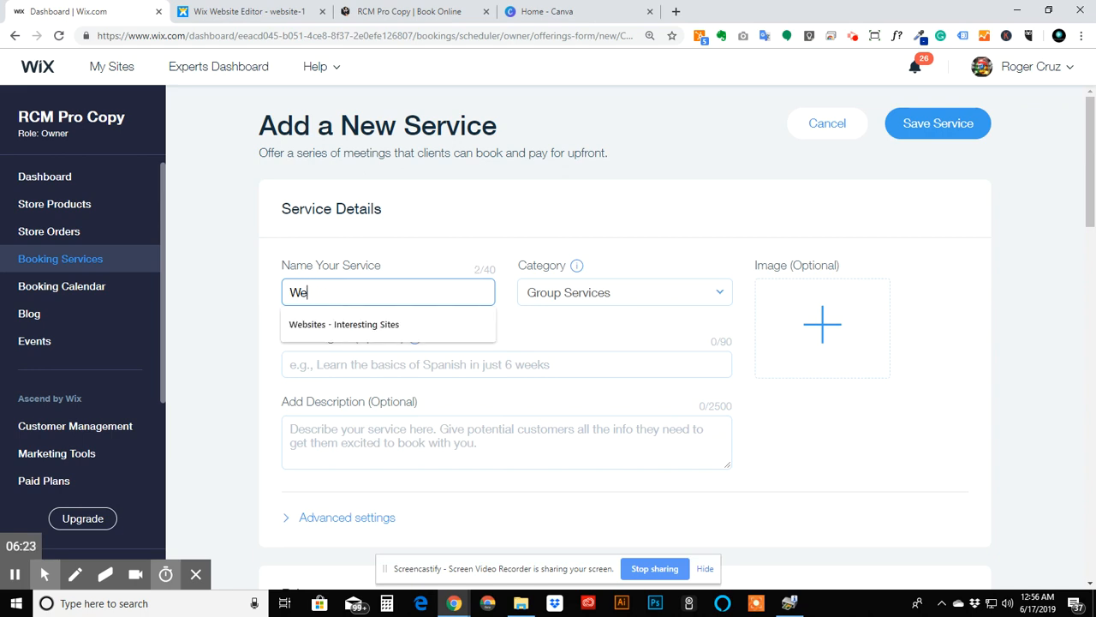
key(BackSpace)
key(BackSpace)
text(Build Your Own)
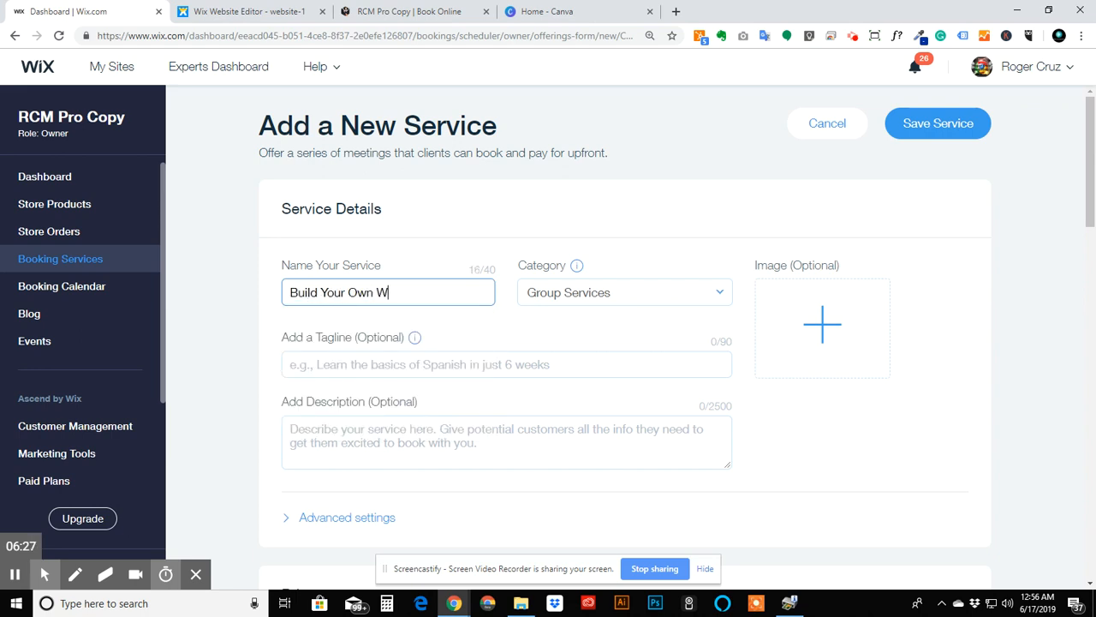
text( Wix Website)
Step: Search the media library for "computer class" and use the Male Student picture from Media from Wix as the service image
click(834, 319)
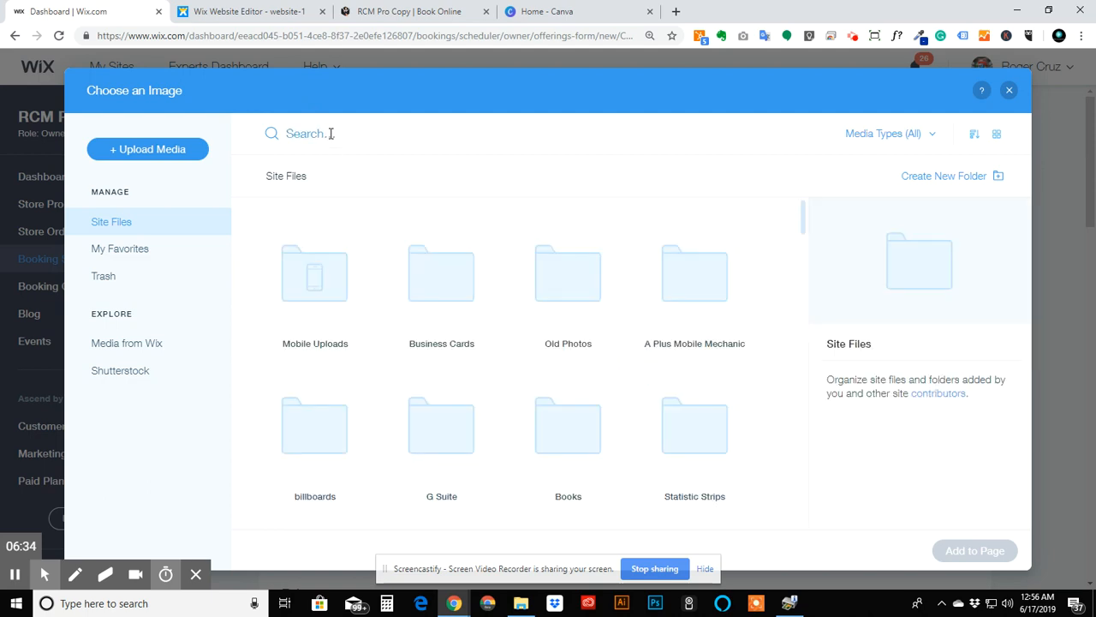
click(314, 134)
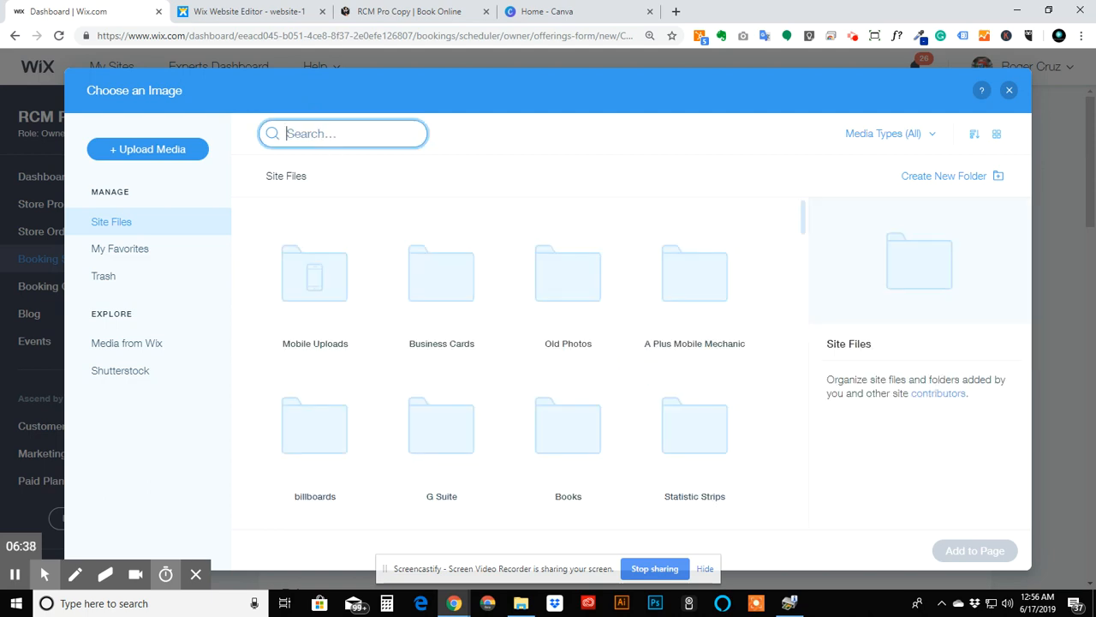
text(comp)
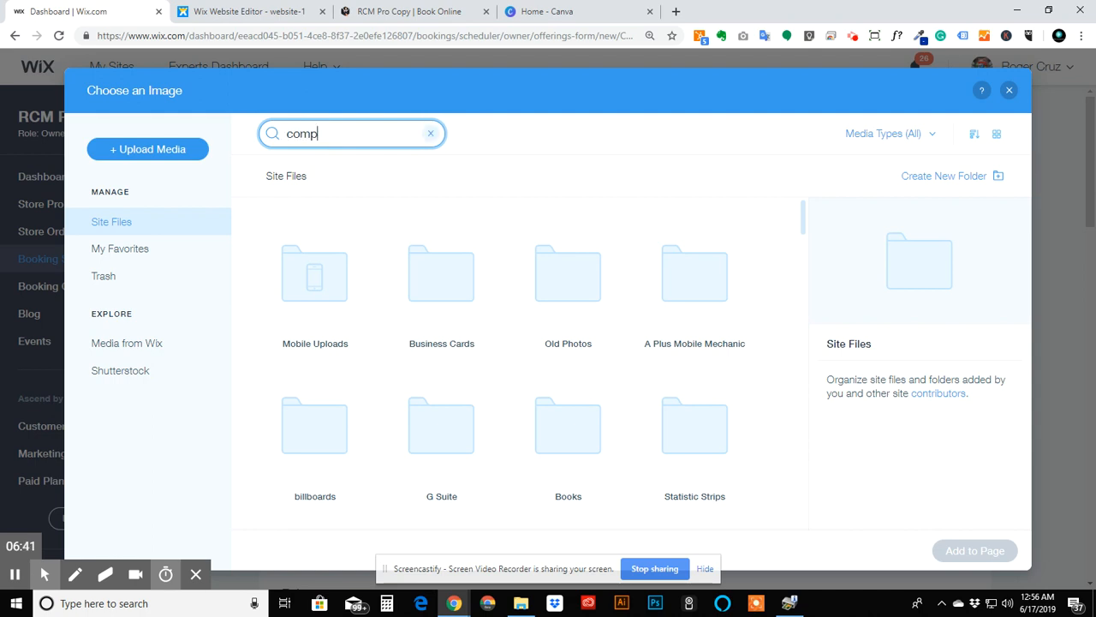
text(uter class)
key(Return)
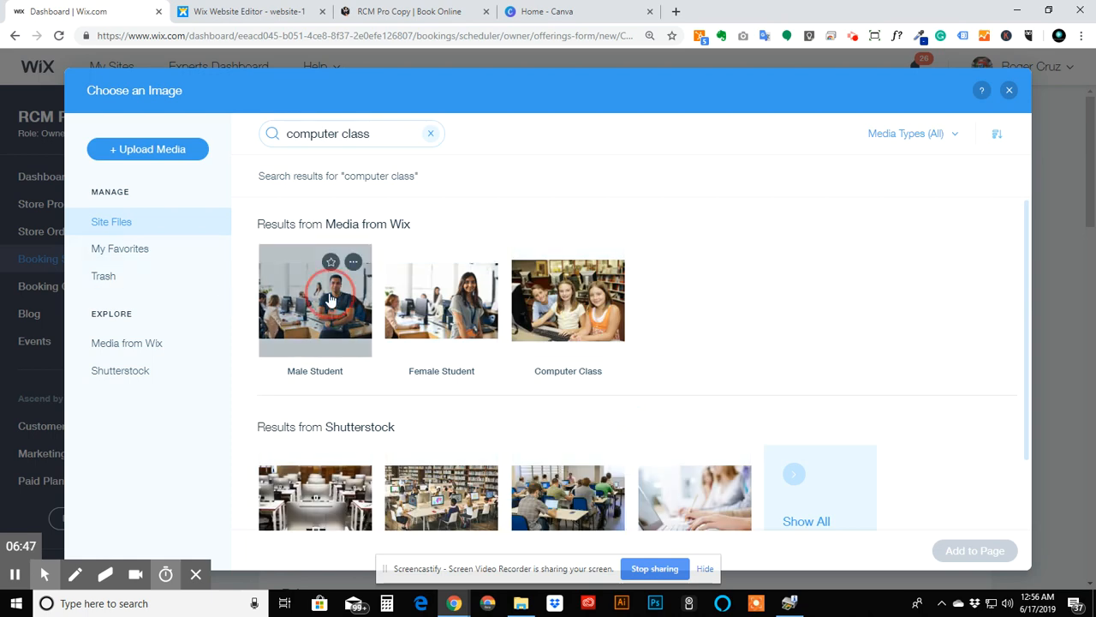
double_click(330, 293)
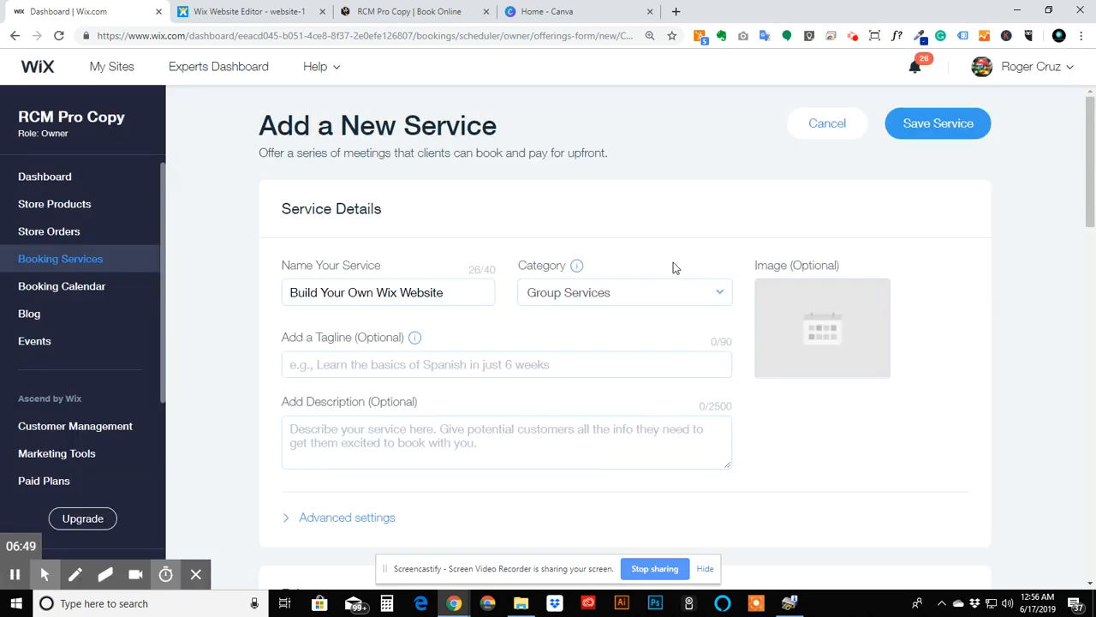
Step: Give the service the tagline "Learn To Build Your Website With An Instructor"
scroll(451, 321, down, 1)
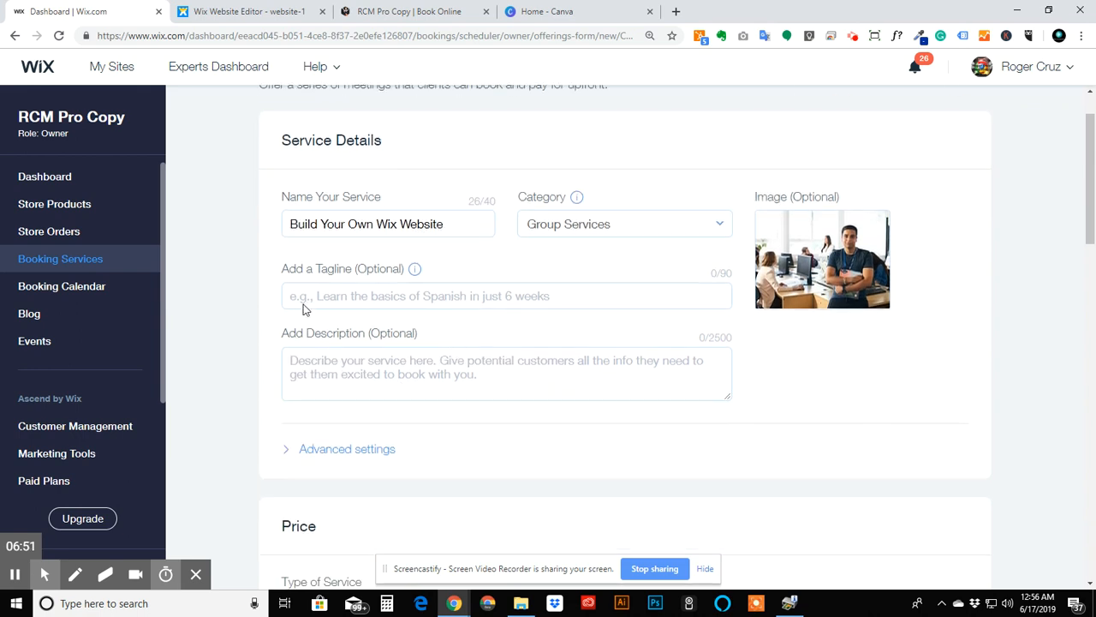
click(427, 300)
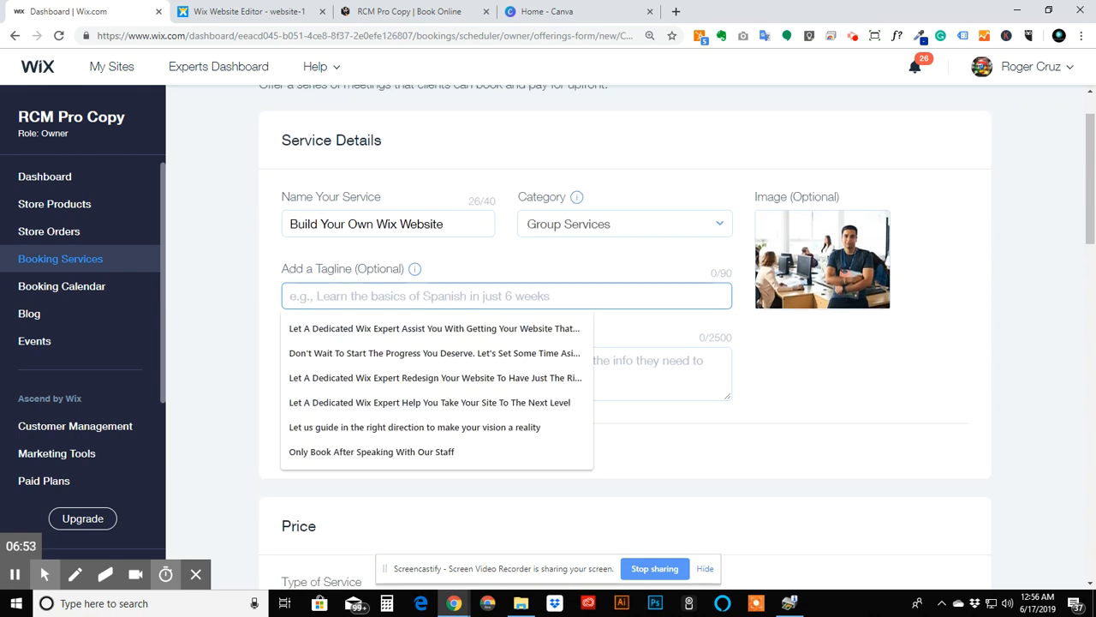
text(Lear)
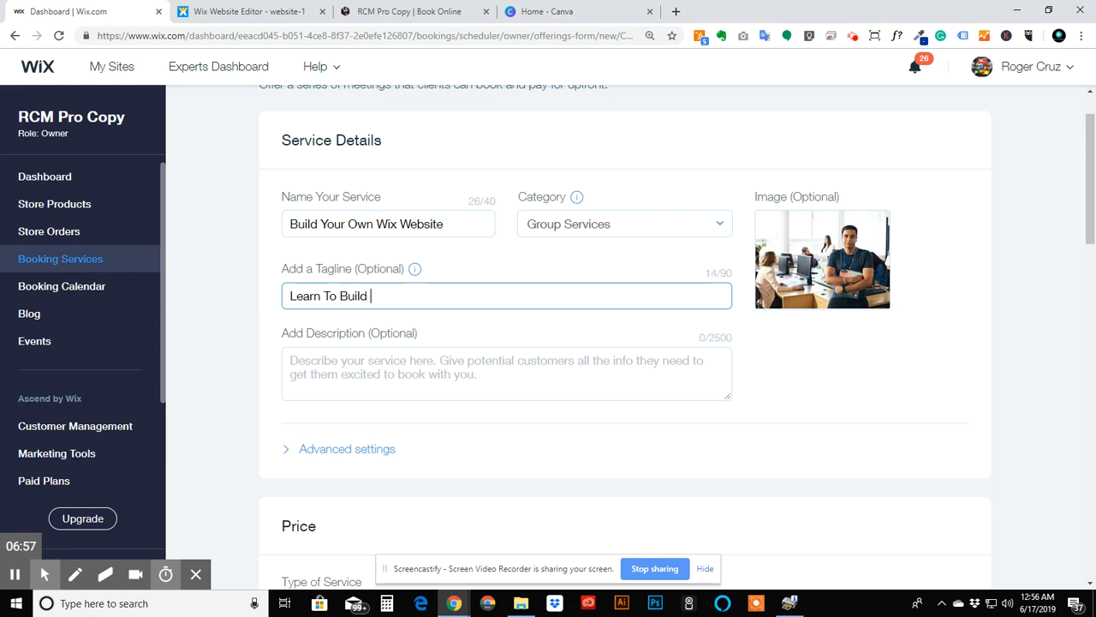
text(n To Build Your Website)
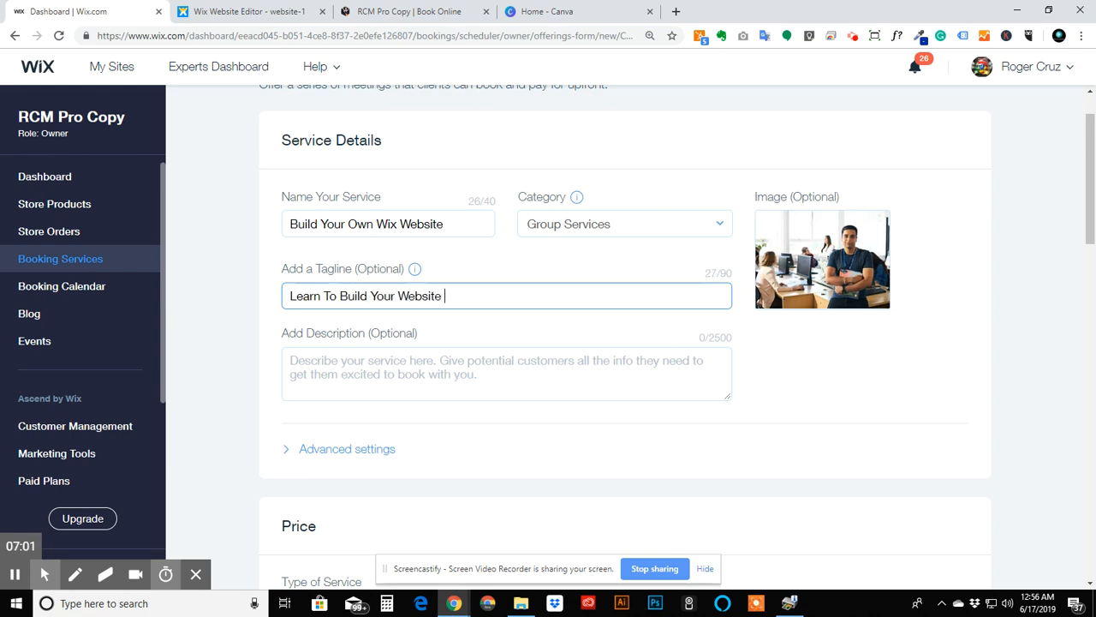
text( With An Instructor)
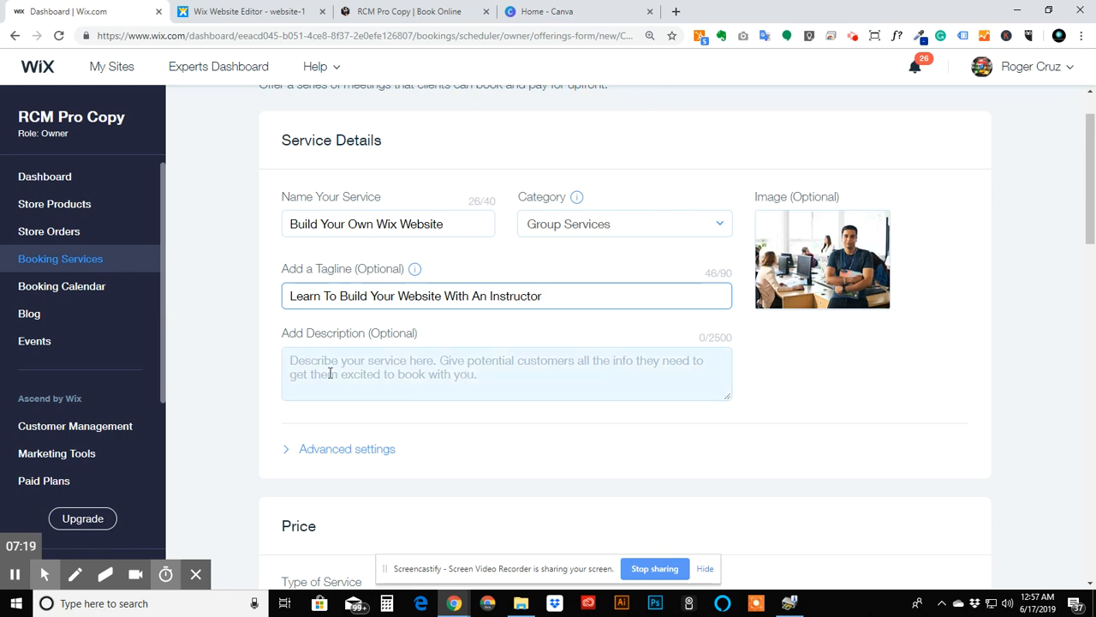
Step: Check the service's advanced settings and the accepted payment options for a paid service
scroll(396, 509, down, 2)
click(348, 315)
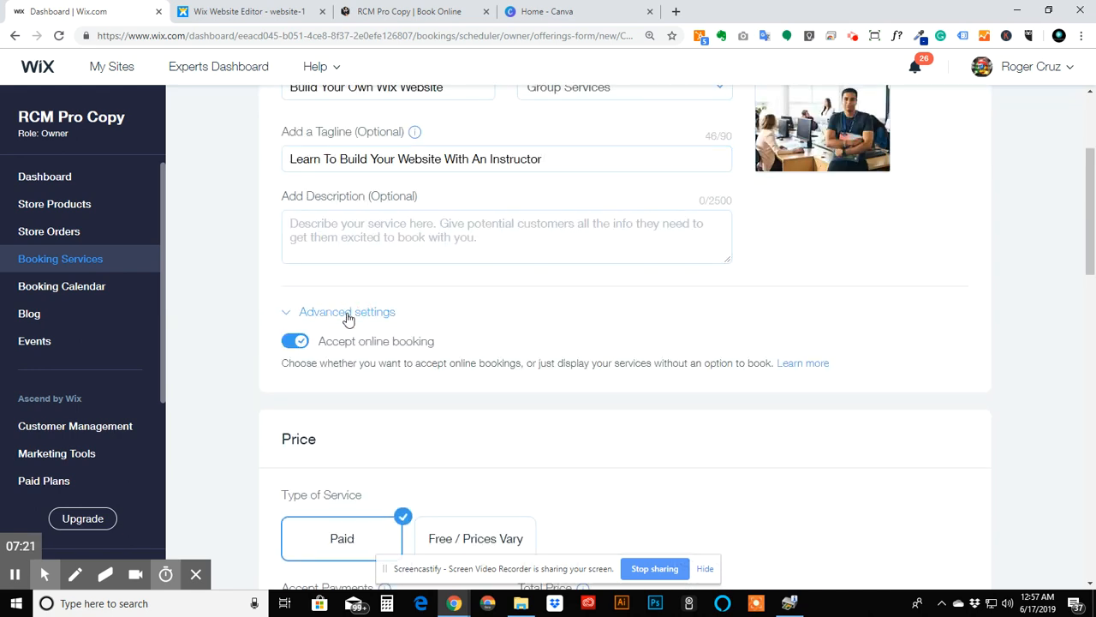
click(348, 315)
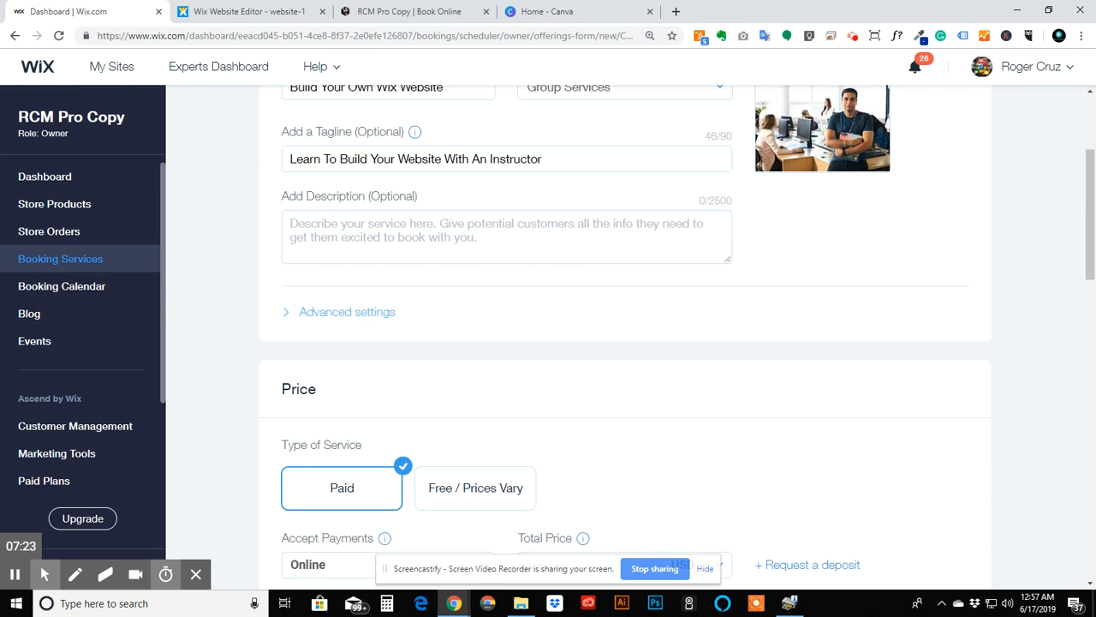
scroll(294, 299, down, 3)
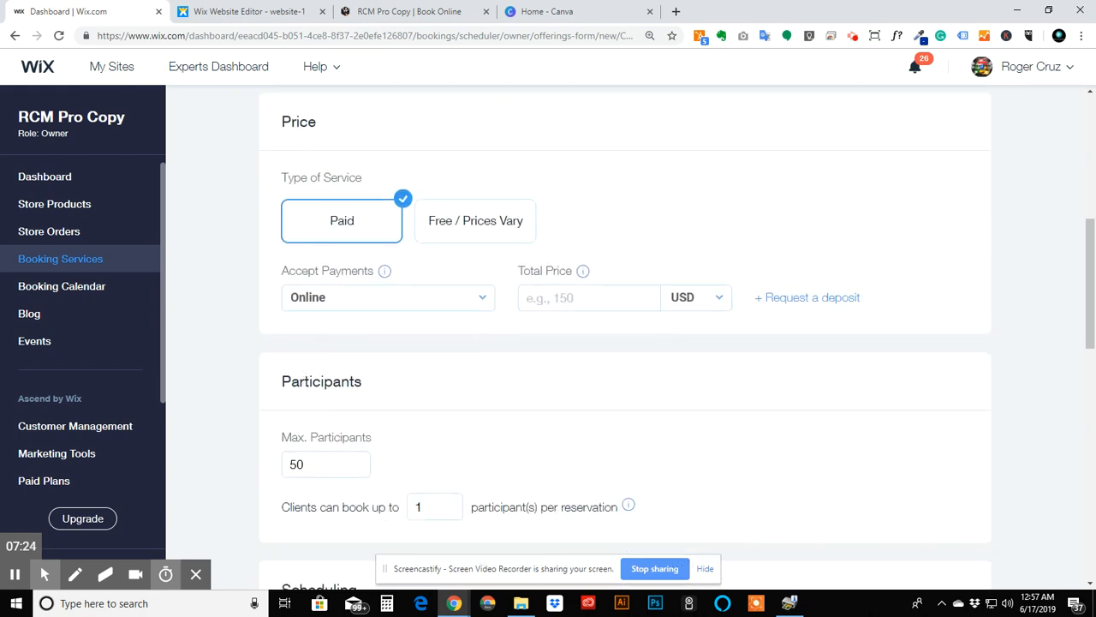
click(388, 290)
click(401, 299)
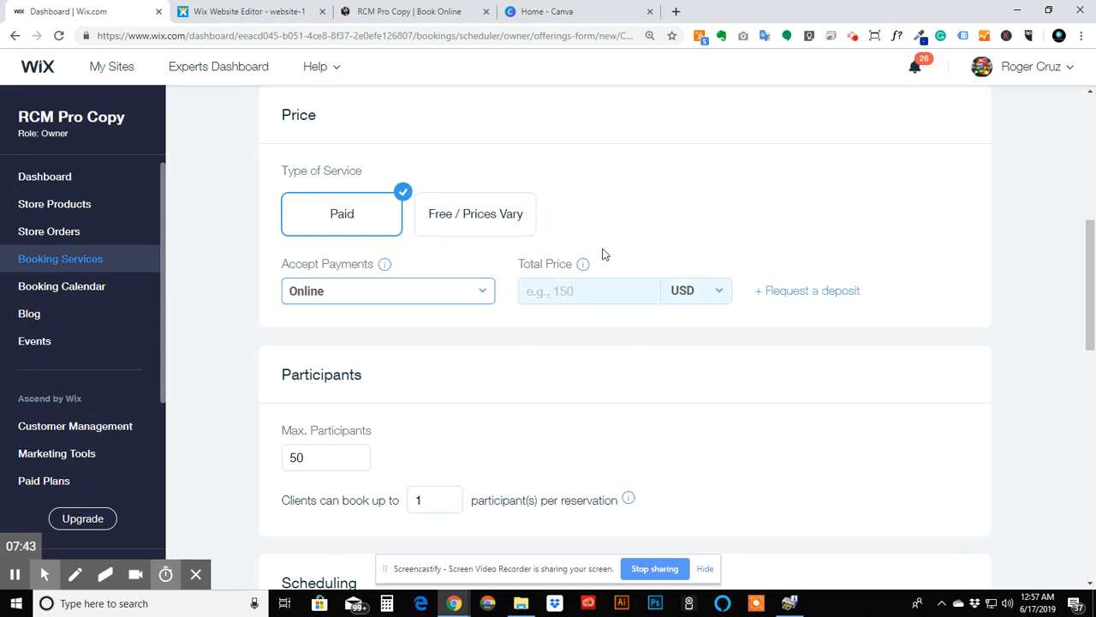
Step: Change the type of service to Free / Prices Vary
scroll(443, 296, up, 1)
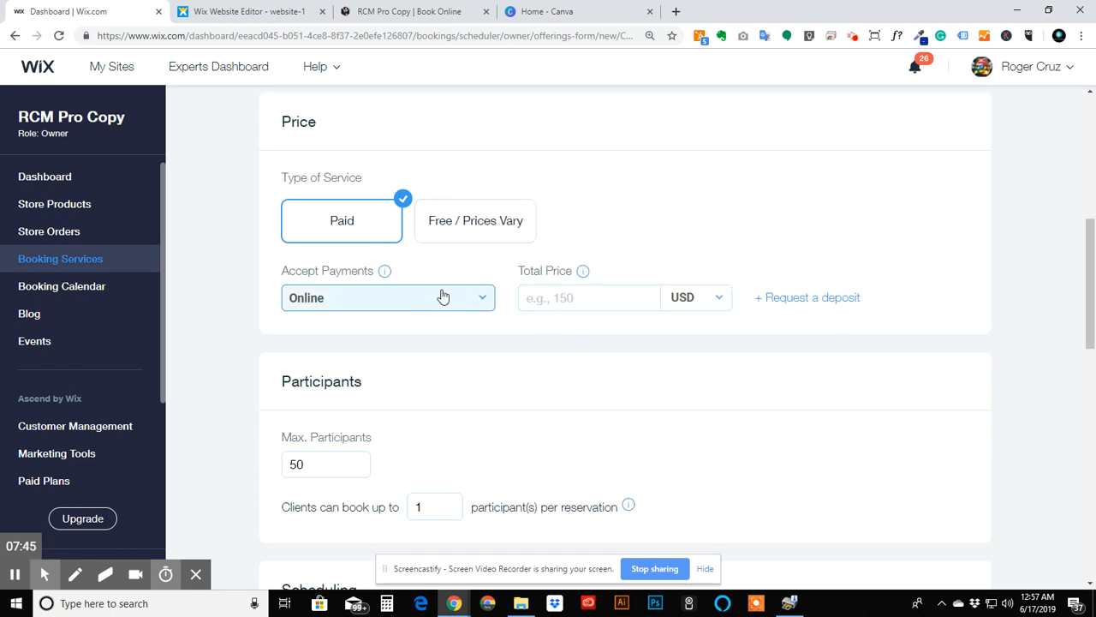
scroll(443, 297, up, 5)
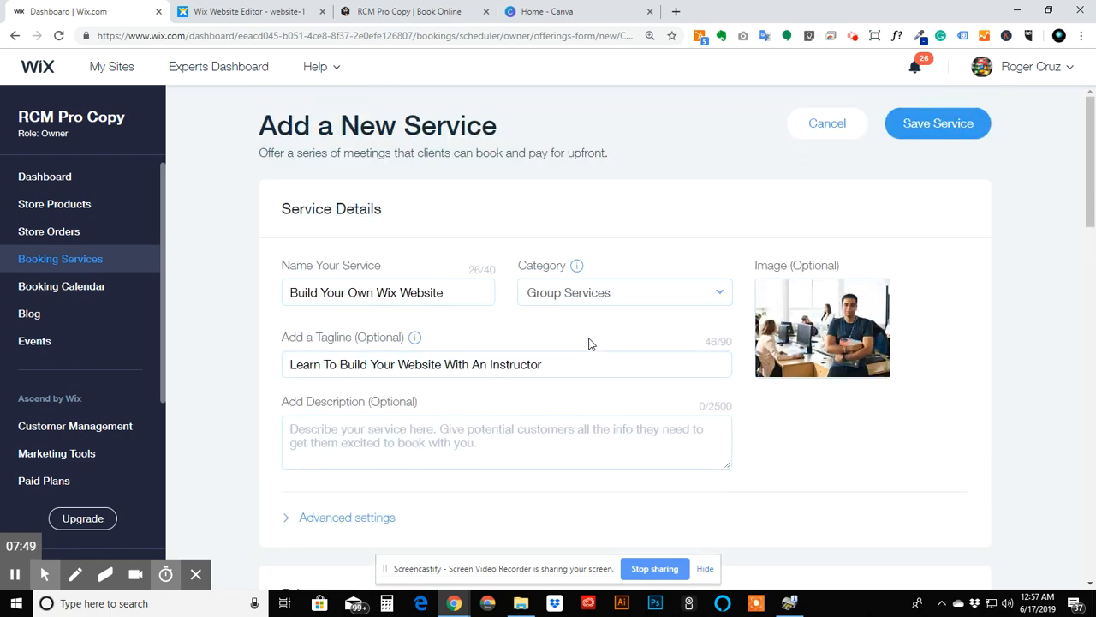
scroll(589, 340, down, 2)
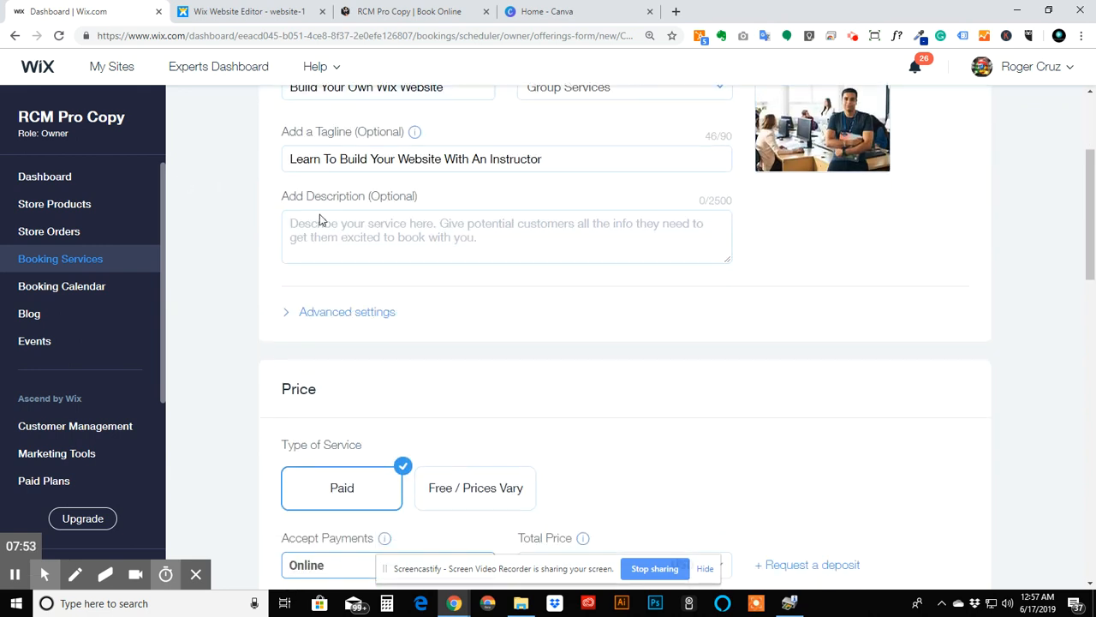
scroll(552, 333, down, 2)
scroll(553, 333, down, 4)
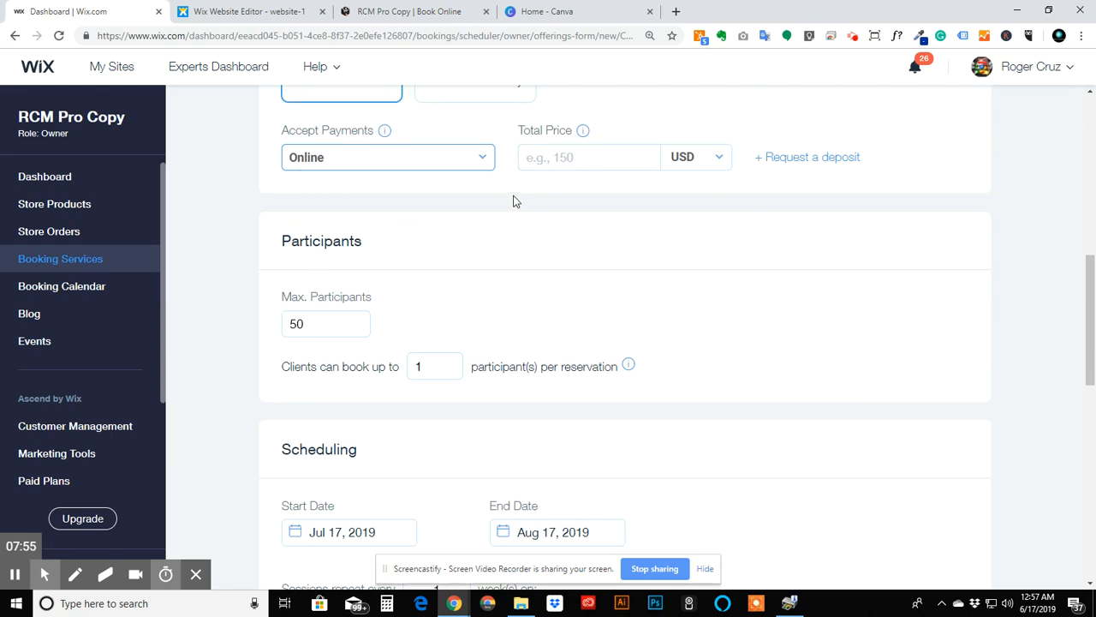
scroll(505, 256, up, 2)
click(472, 288)
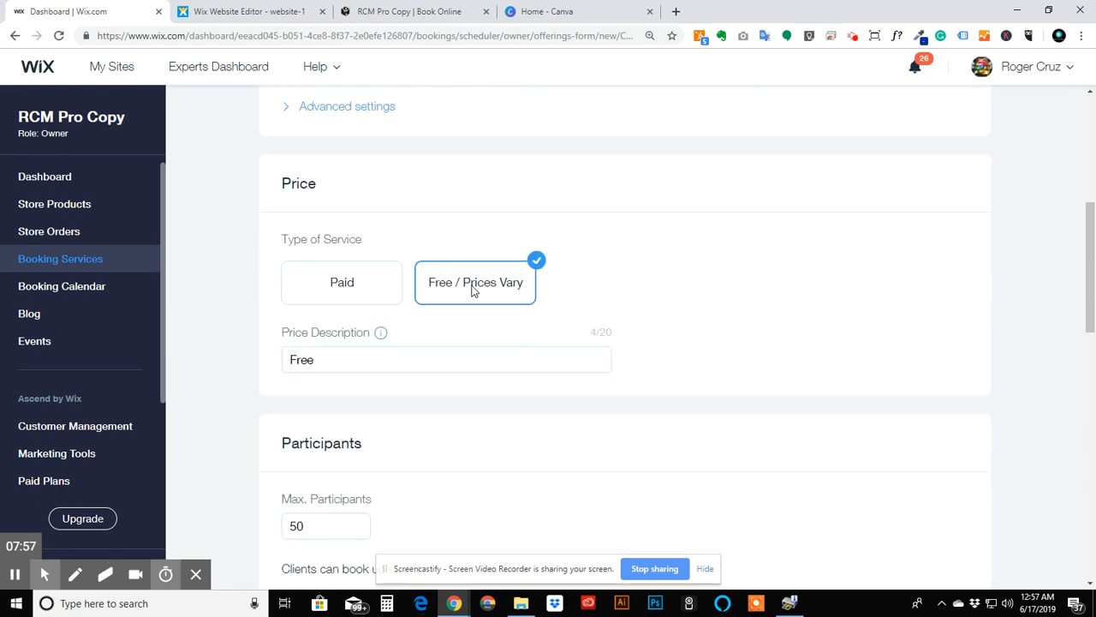
Step: Set the maximum number of participants to 20
scroll(451, 276, down, 4)
click(296, 250)
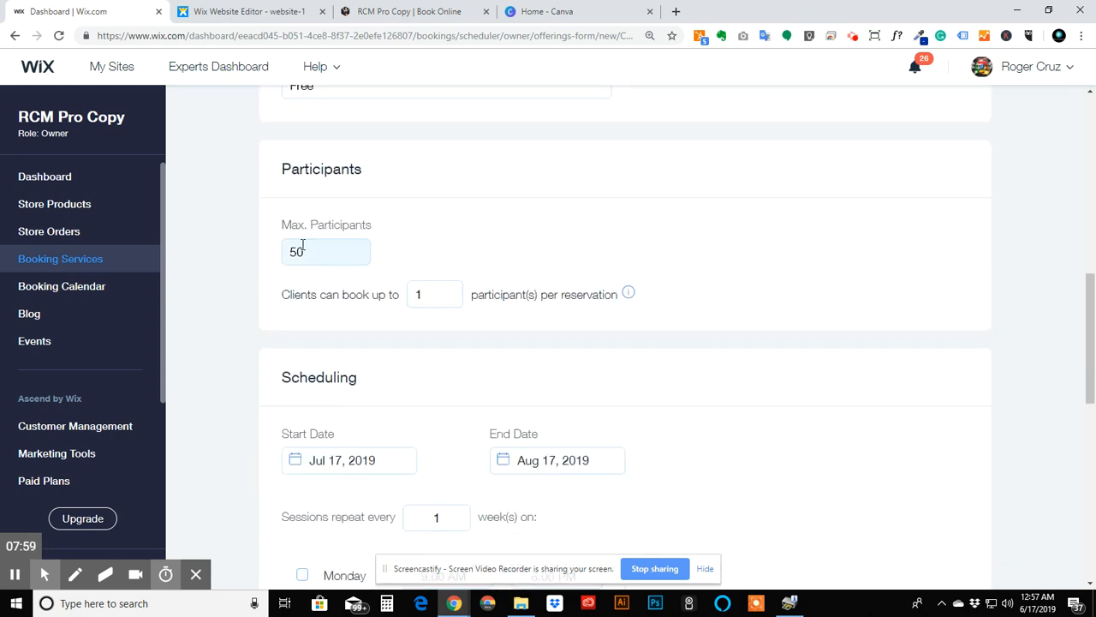
key(BackSpace)
key(BackSpace)
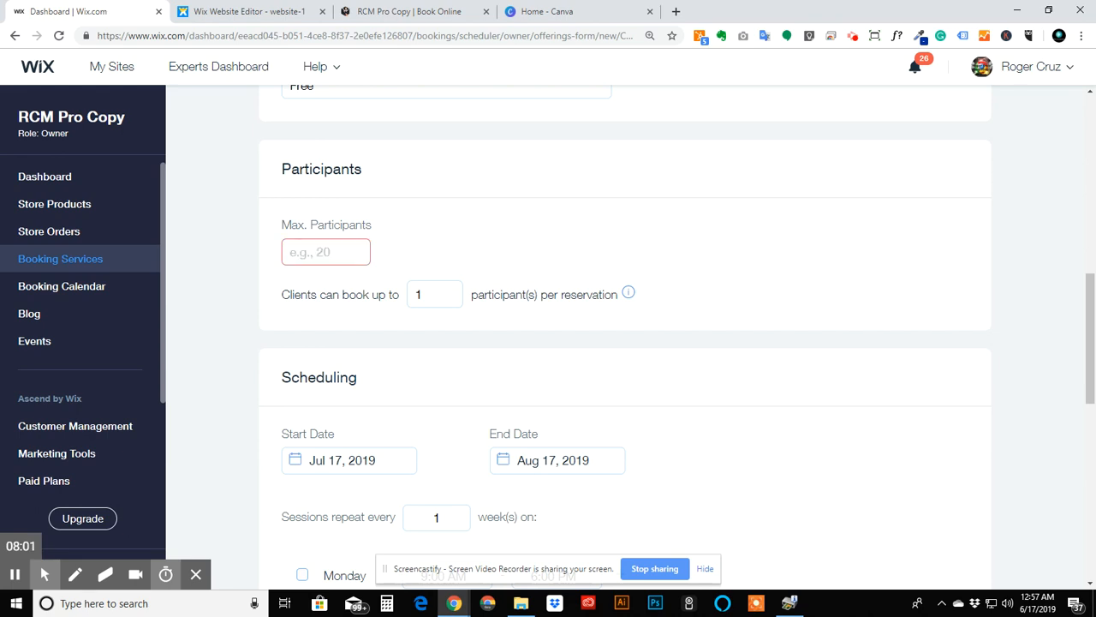
text(20)
Step: Set the end date of the session schedule to Oct 17, 2019
scroll(410, 334, down, 2)
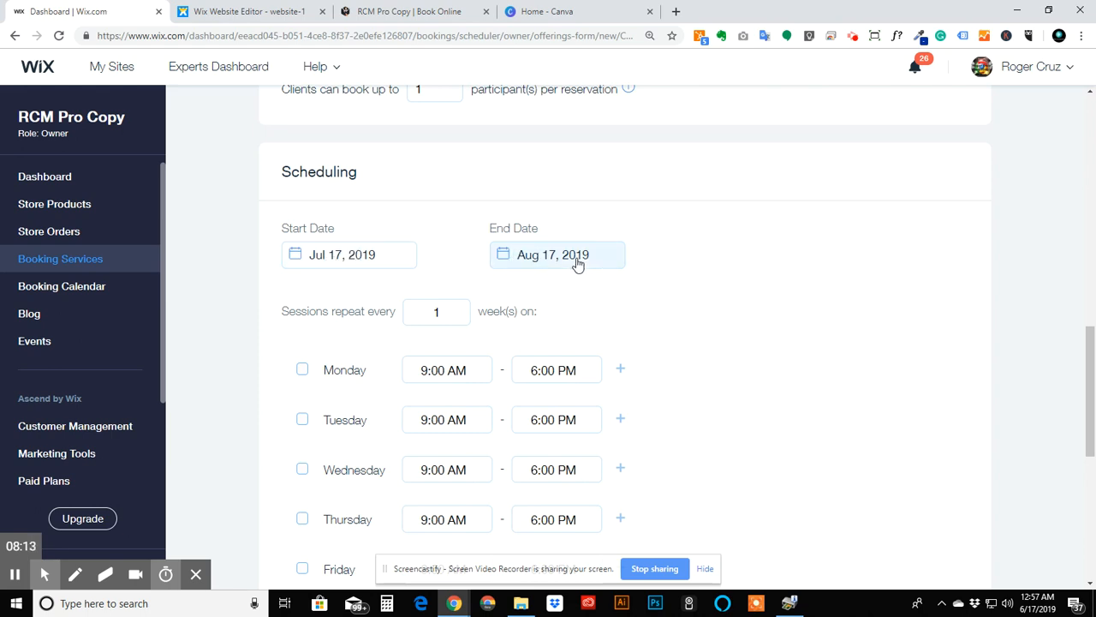
click(546, 256)
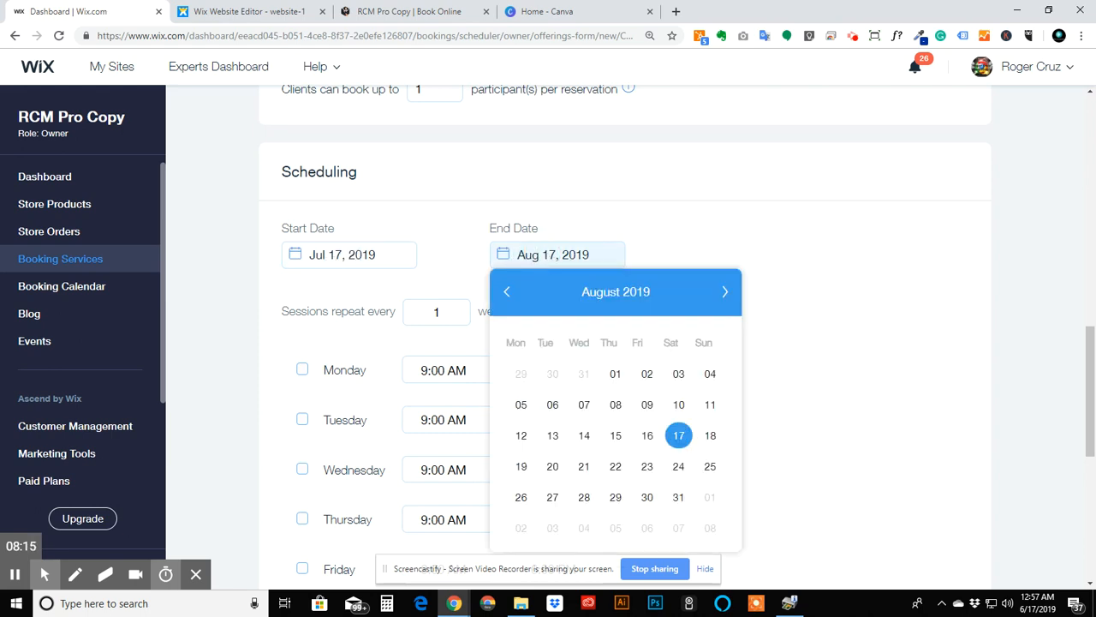
click(726, 292)
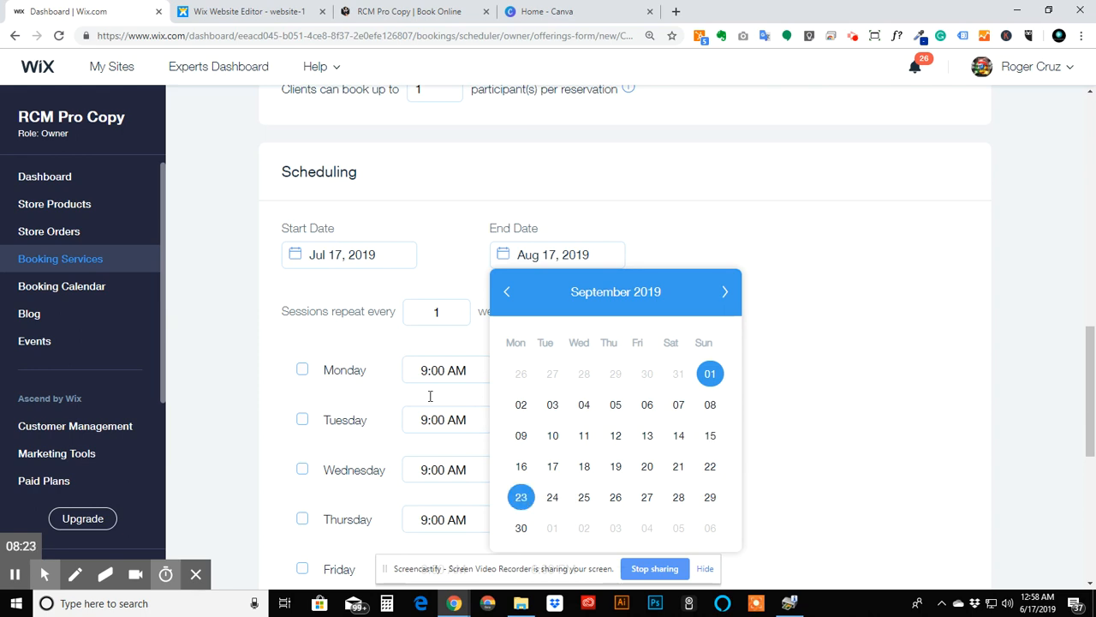
click(726, 292)
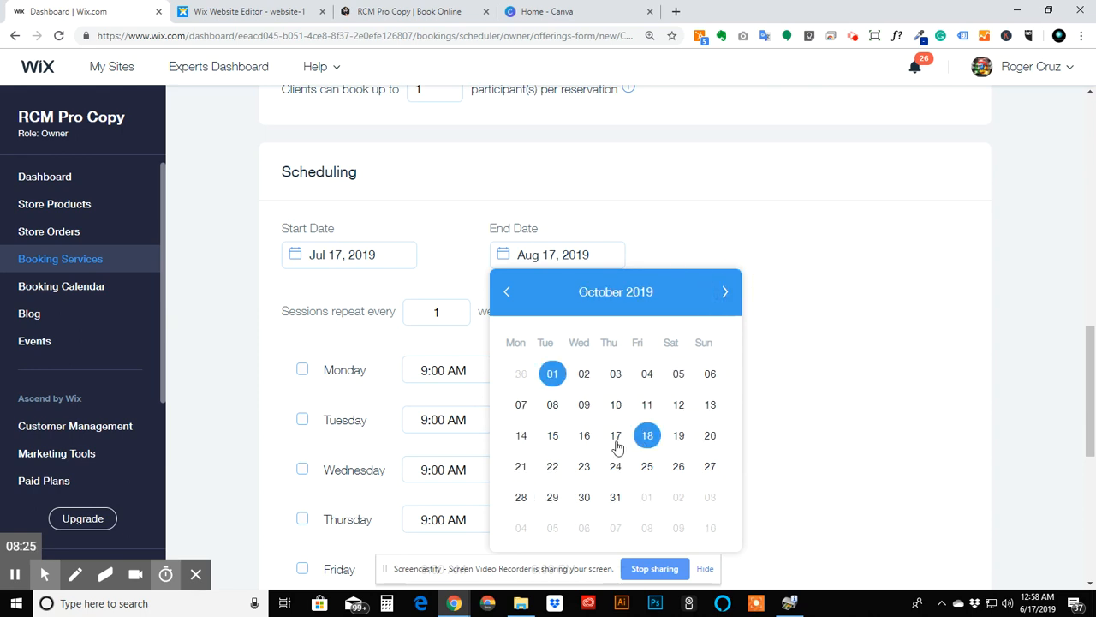
click(615, 435)
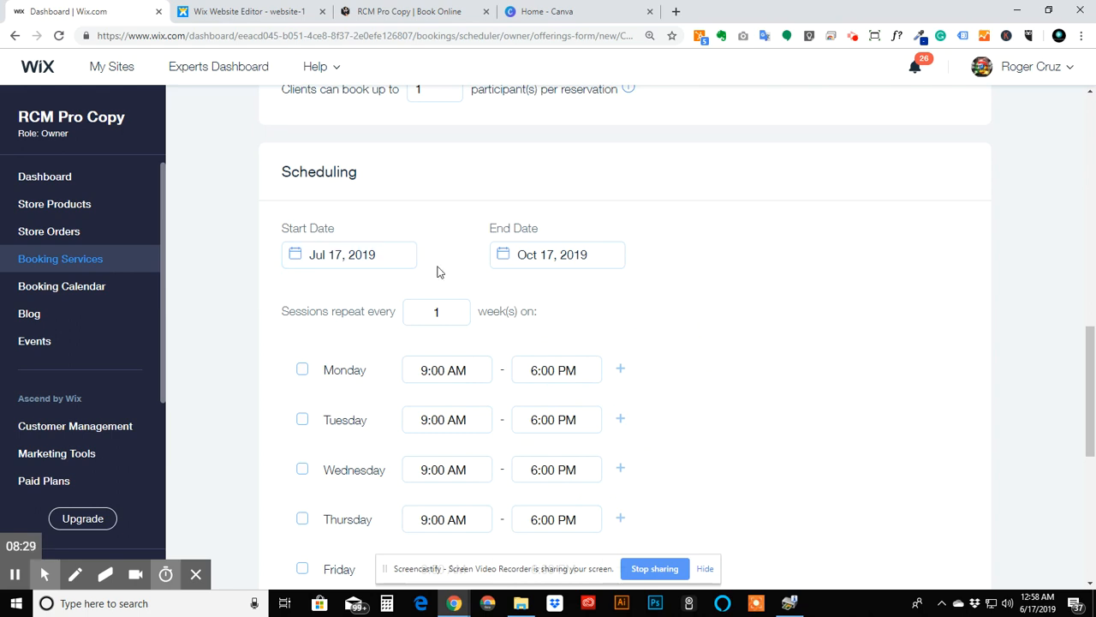
Step: Browse the end date calendar back to July 2019 and forward again, and close it without picking a date
click(548, 261)
click(504, 293)
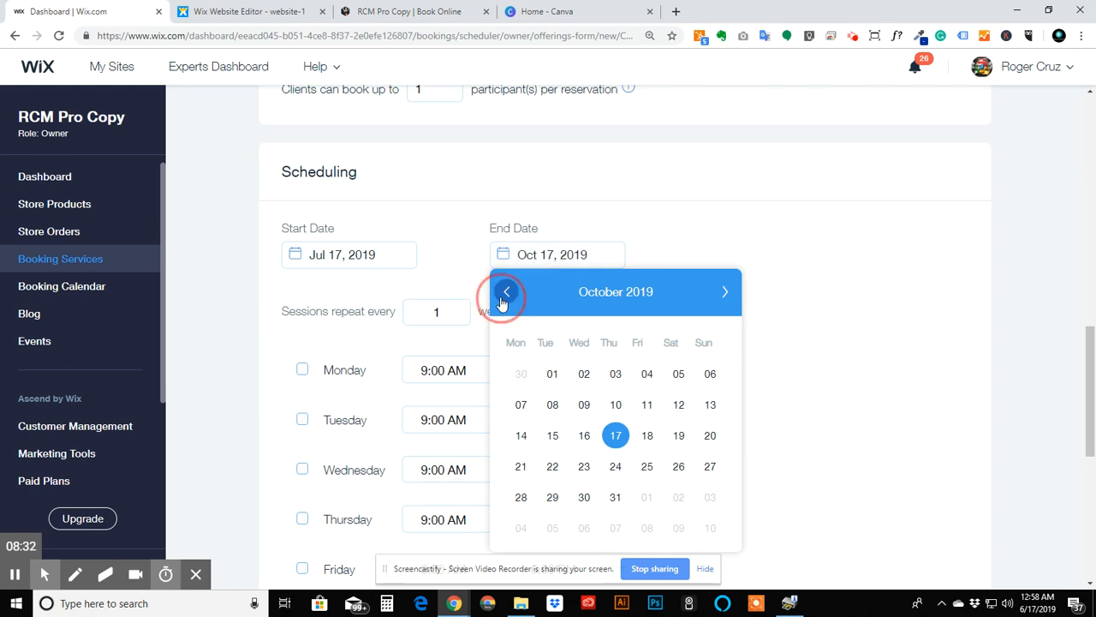
click(504, 292)
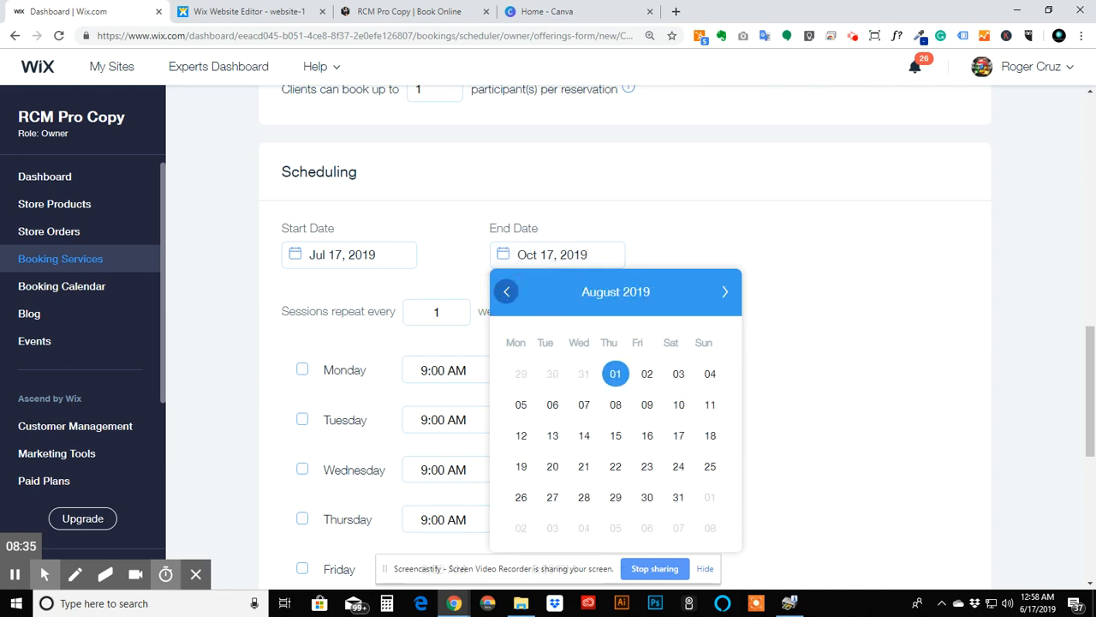
click(505, 292)
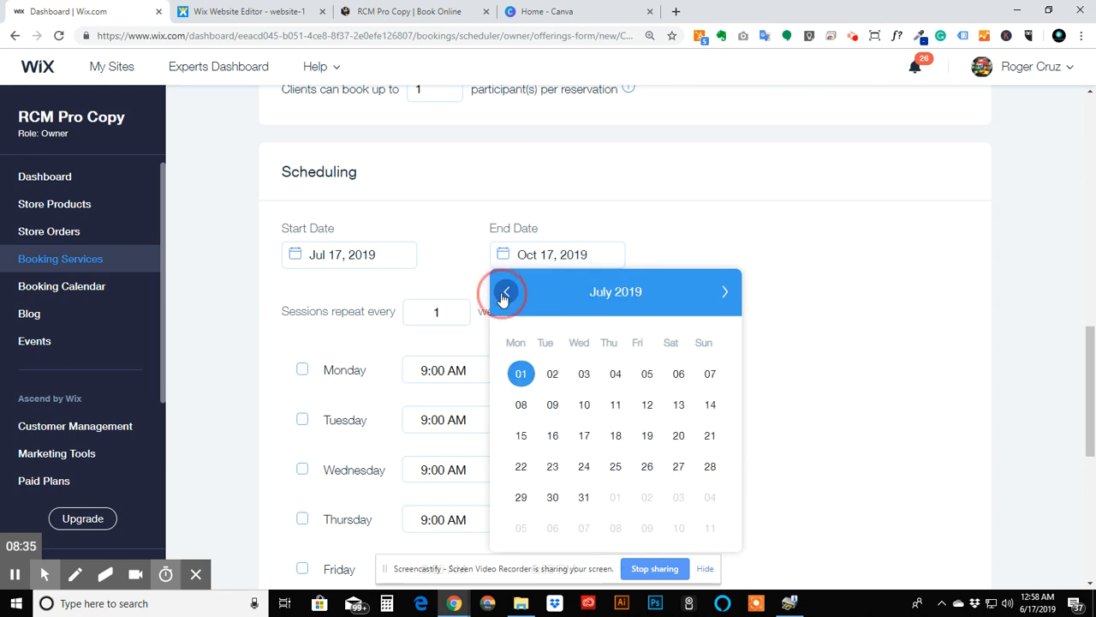
click(725, 293)
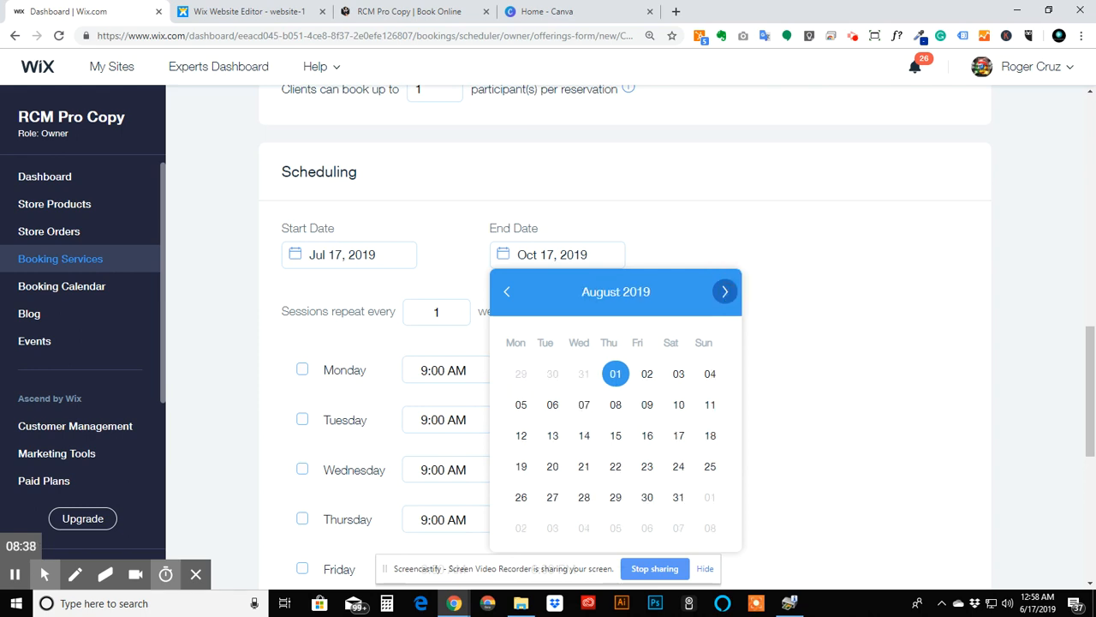
click(724, 292)
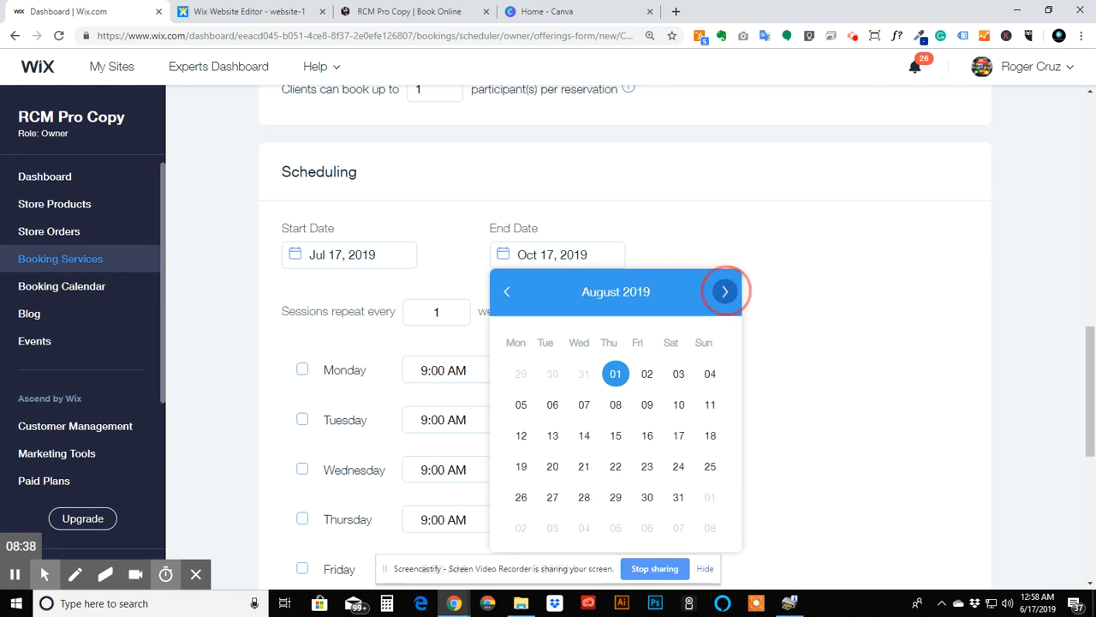
click(724, 292)
click(833, 347)
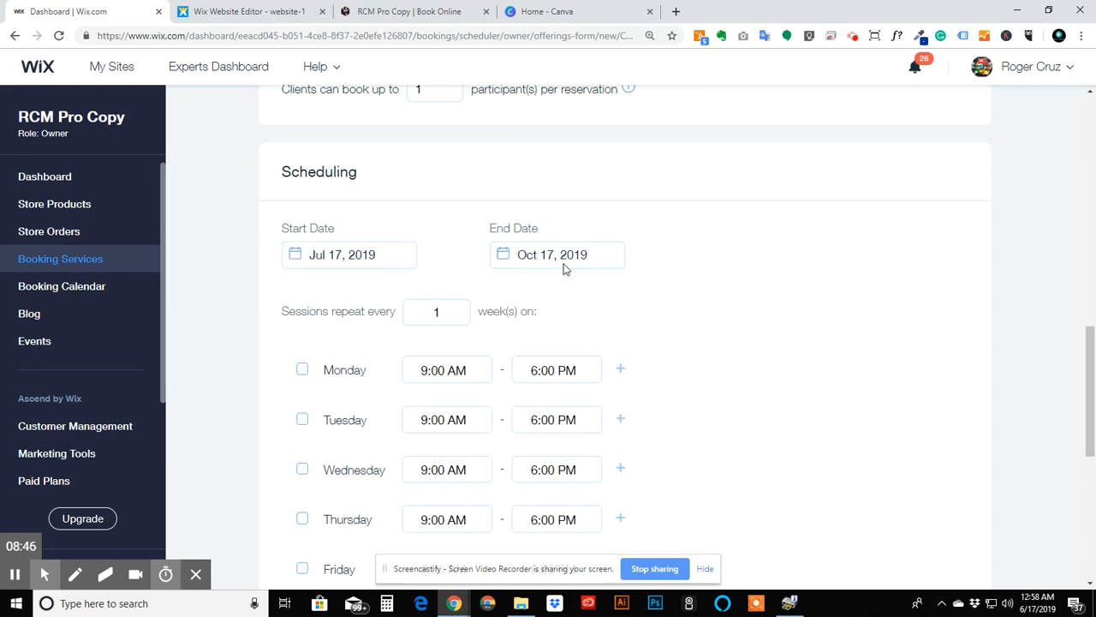
Step: Add Saturday to the weekly sessions and set its end time to 10:00 PM
scroll(629, 317, down, 2)
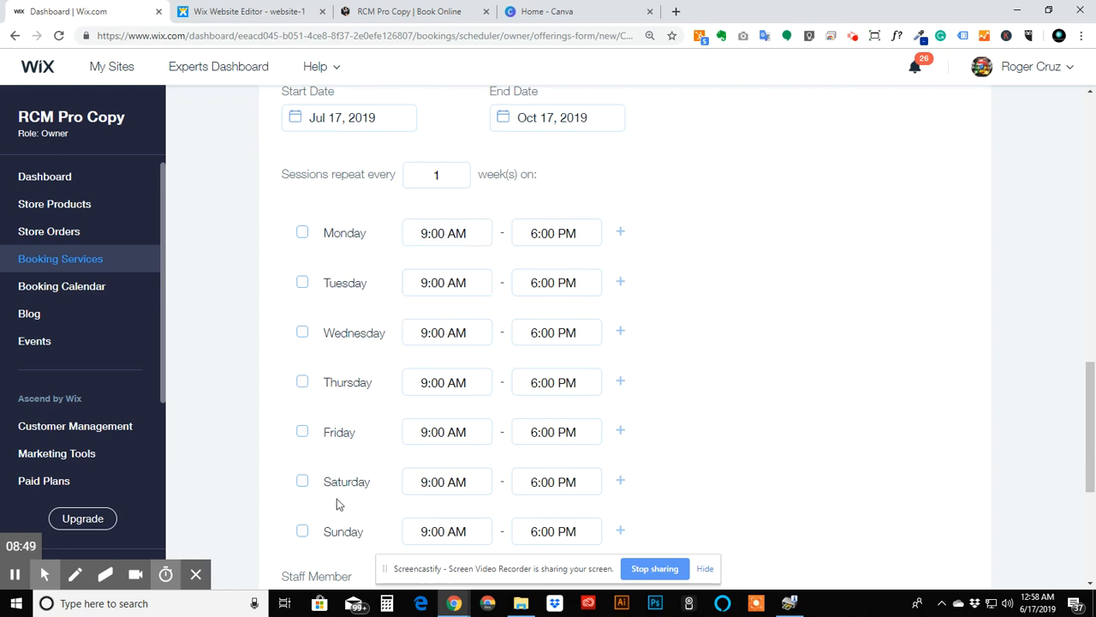
click(302, 482)
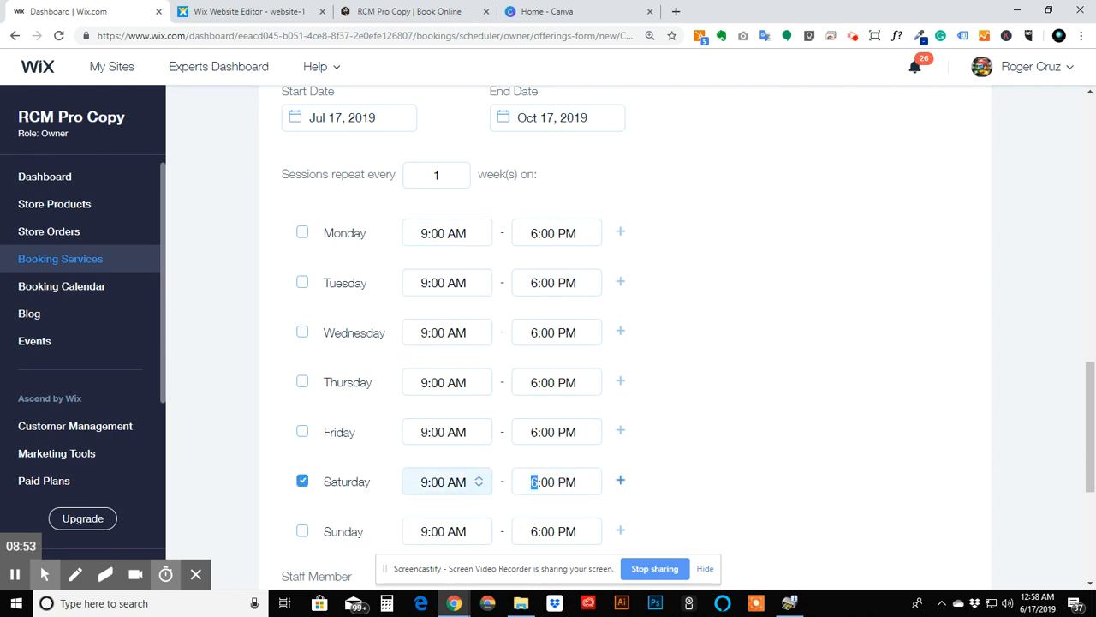
text(10)
click(715, 473)
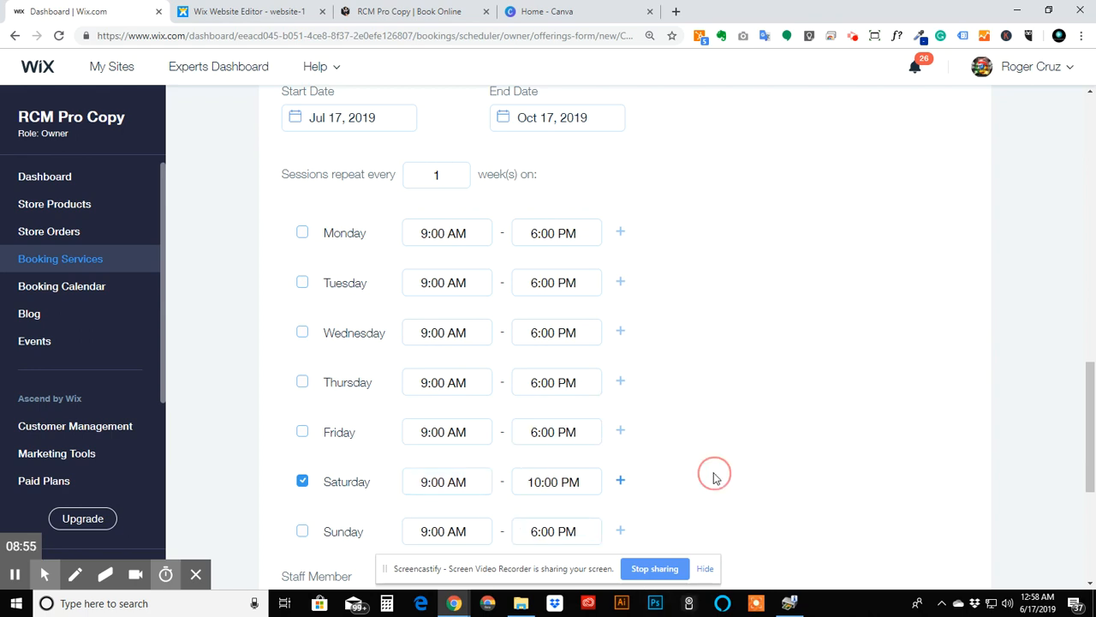
Step: Set the service location to Other and enter SCORE ORLANDO as the location
scroll(781, 311, down, 4)
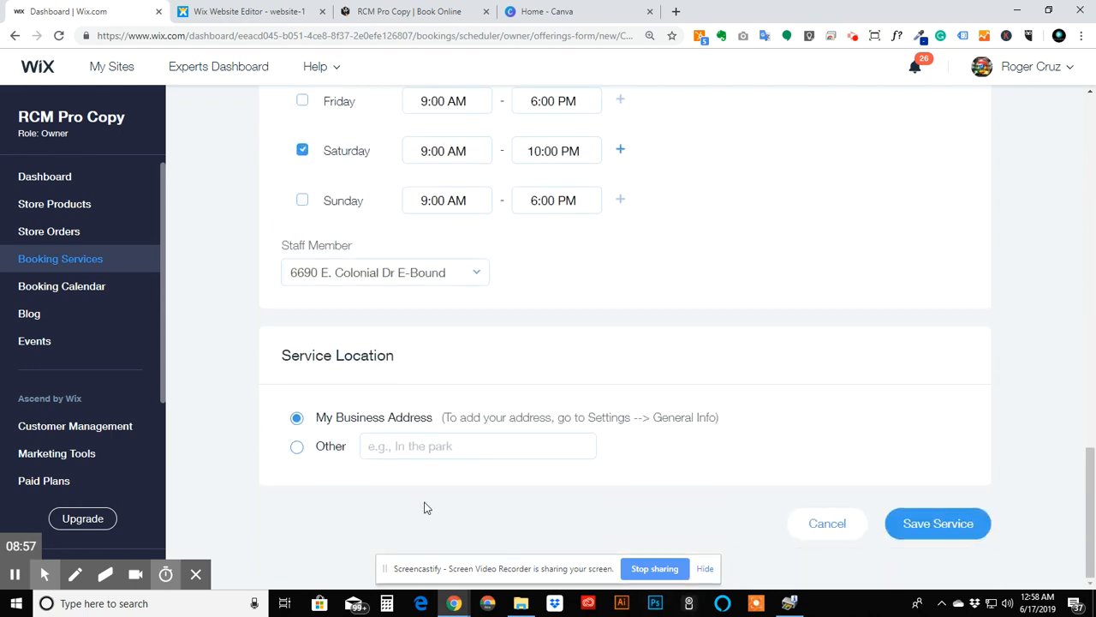
click(297, 447)
click(411, 445)
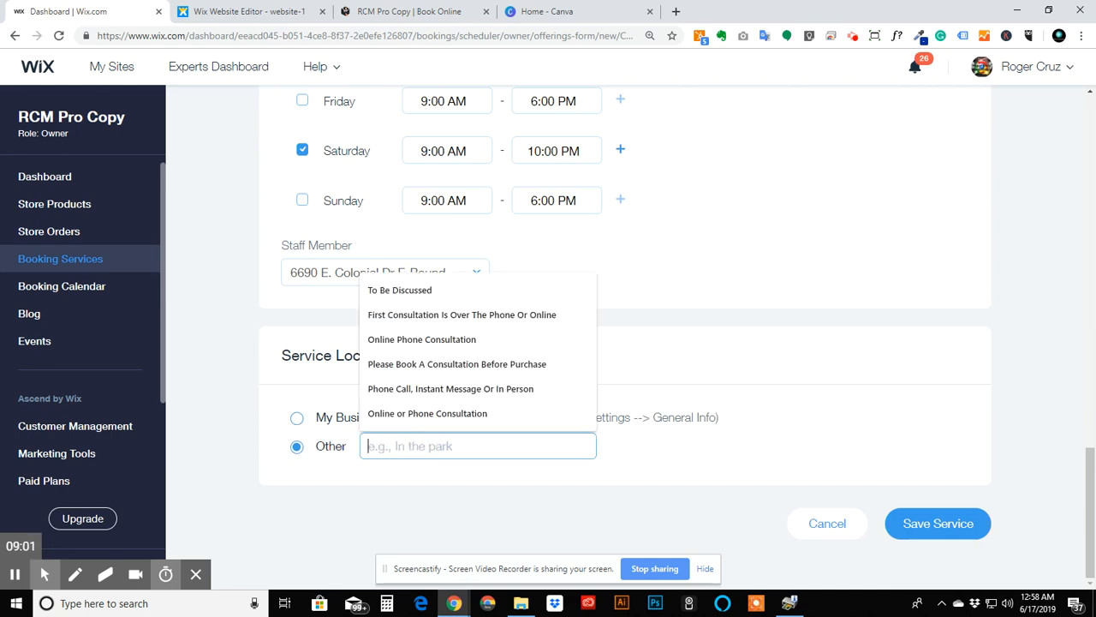
text(SCO)
key(Down)
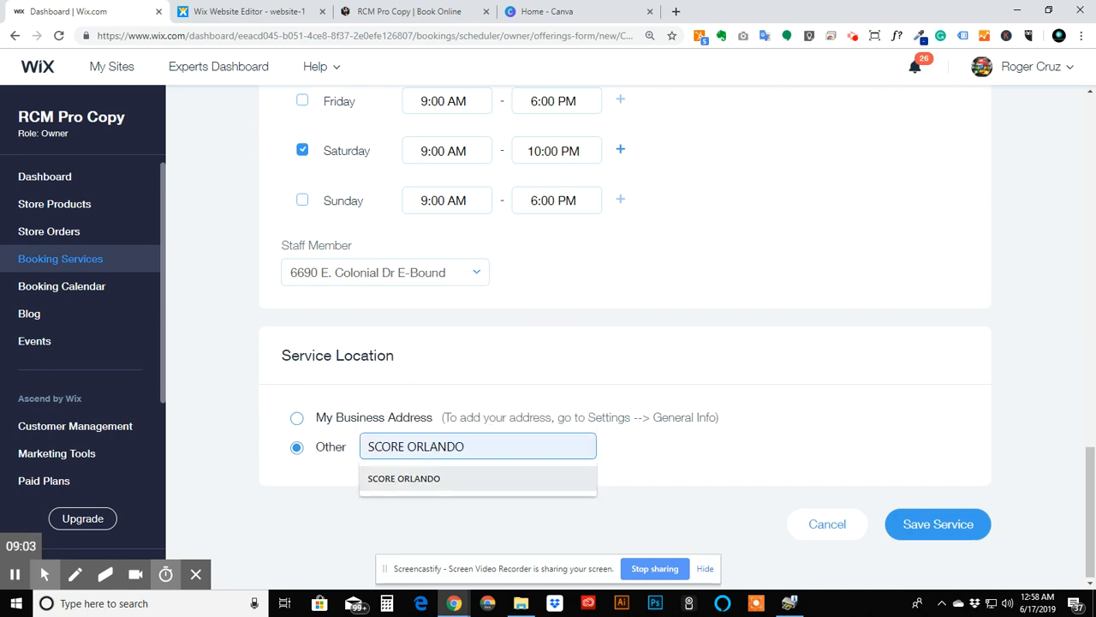
click(683, 455)
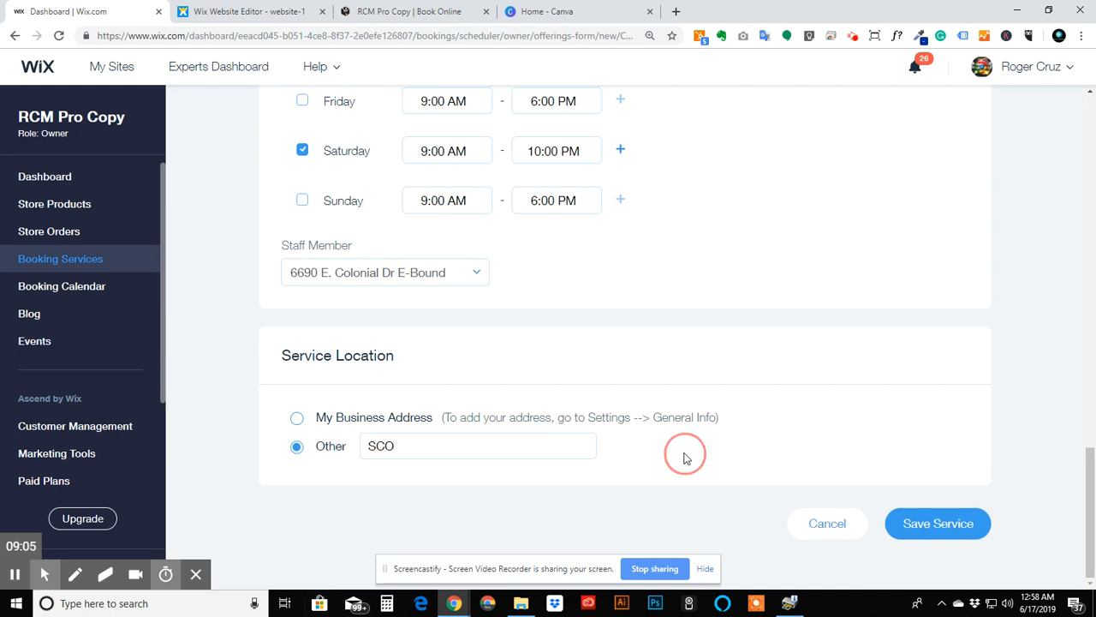
click(467, 443)
click(456, 479)
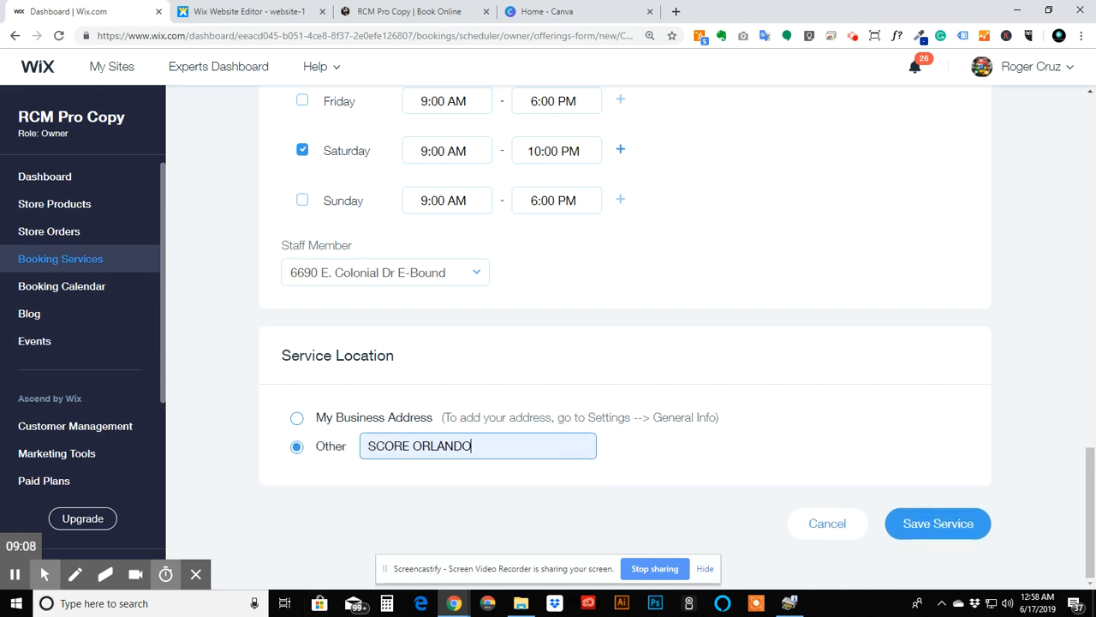
Step: Save the new service and check its entry under Group Services in the services list
click(941, 526)
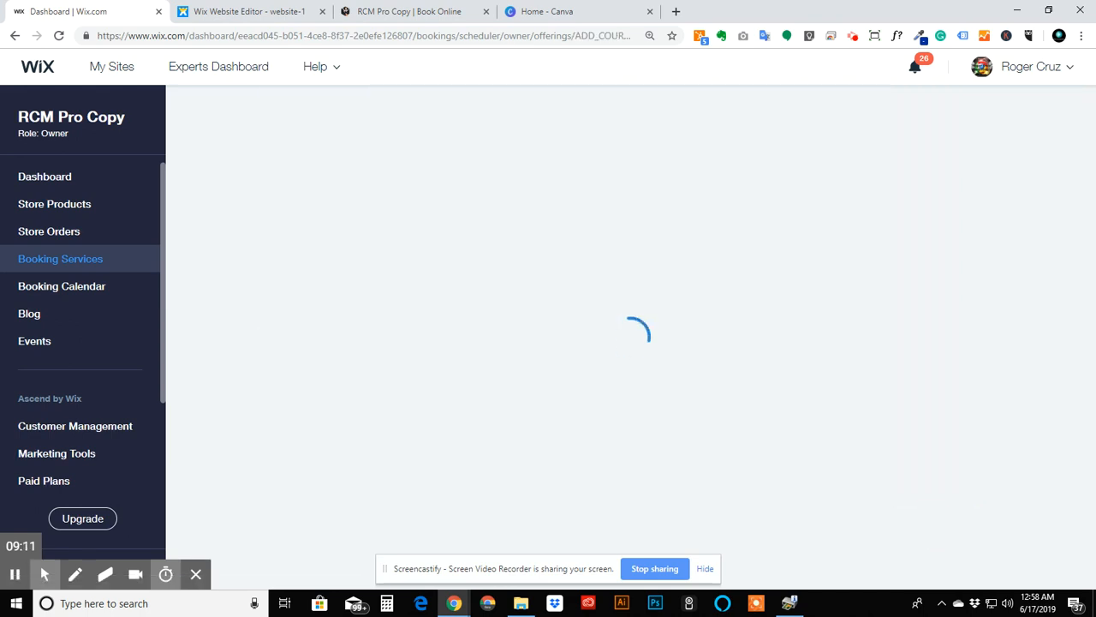
scroll(625, 467, down, 2)
scroll(625, 466, down, 5)
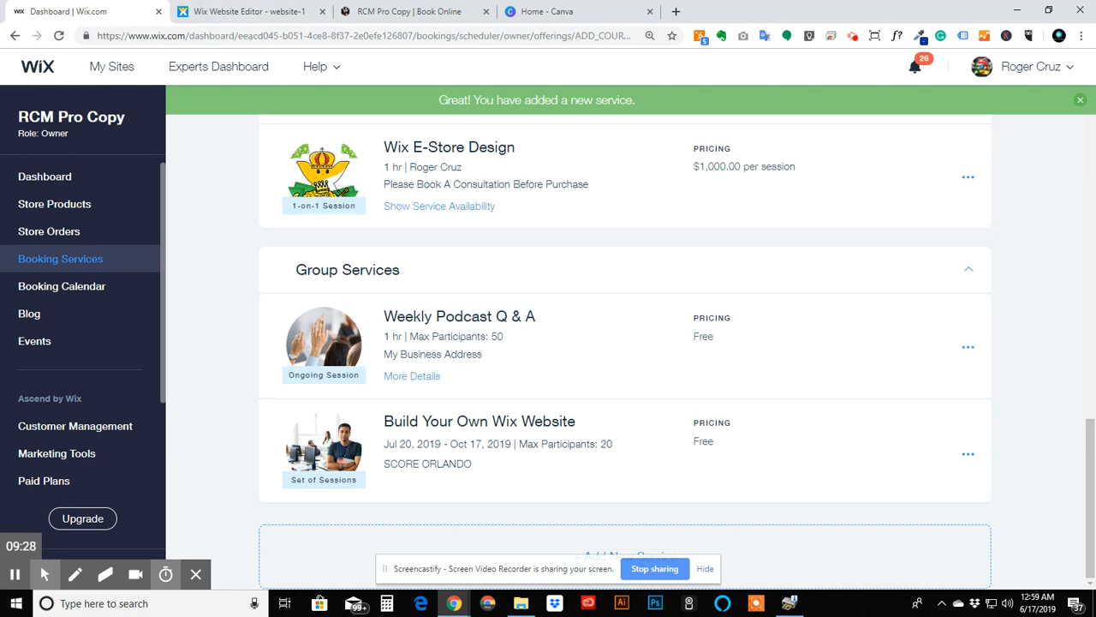
click(244, 10)
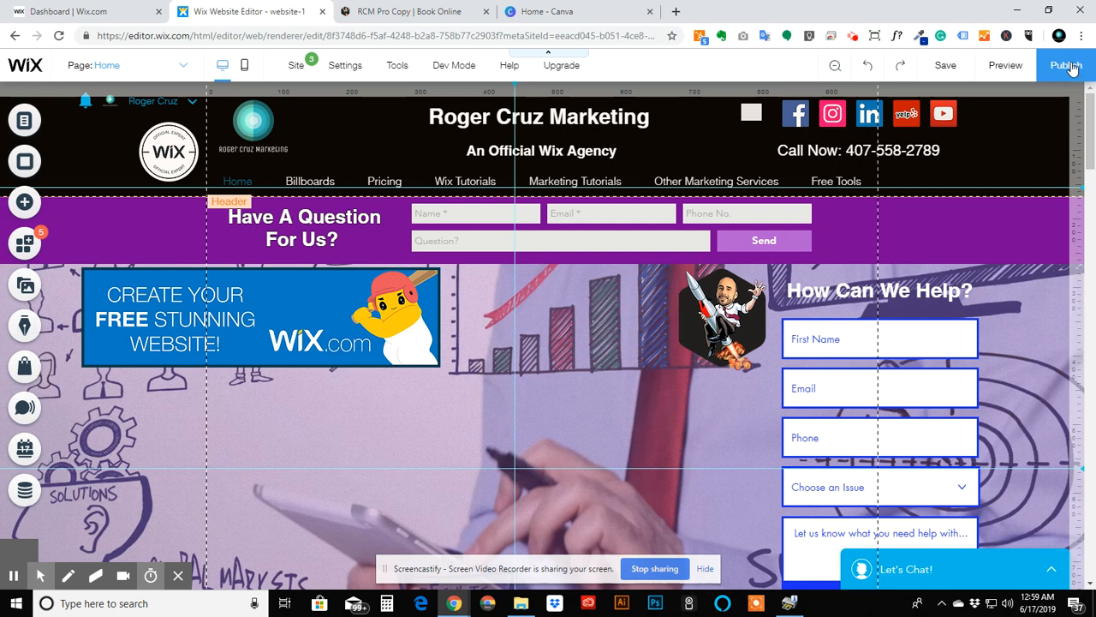
click(14, 576)
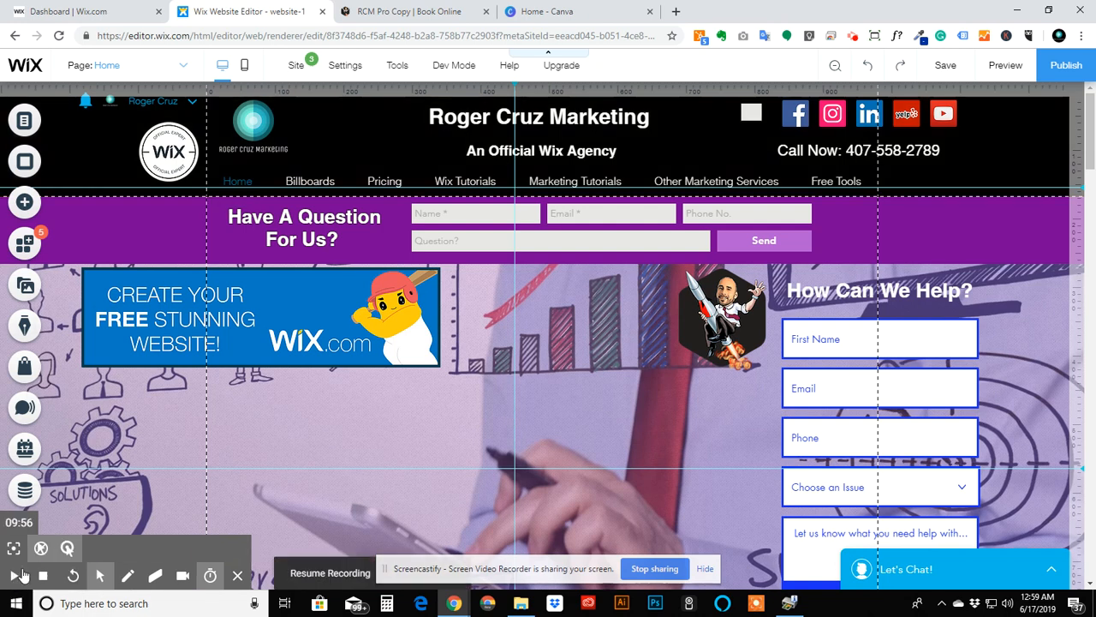
click(13, 576)
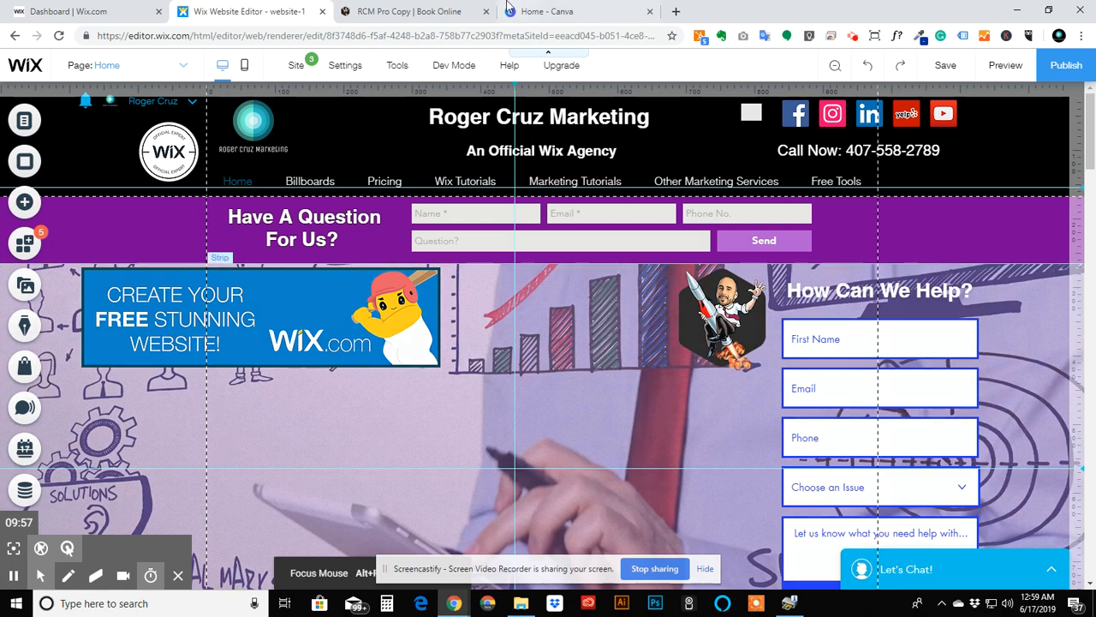
Step: Switch to the live Book Online page, reload it, and start booking Weekly Podcast Q & A from Group Services
click(452, 8)
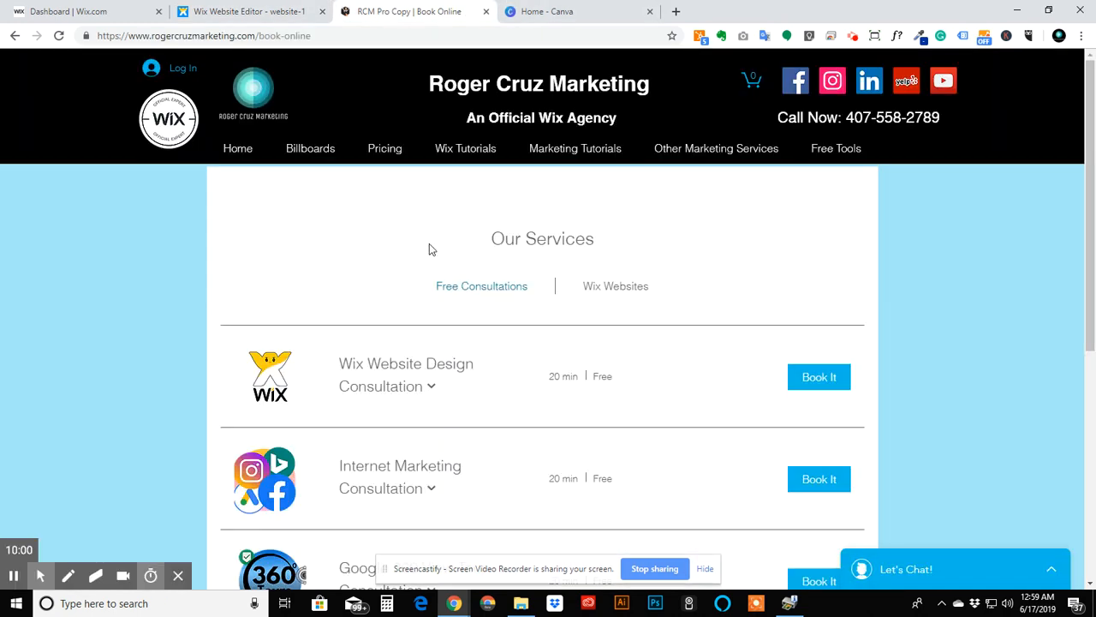
click(283, 34)
click(58, 35)
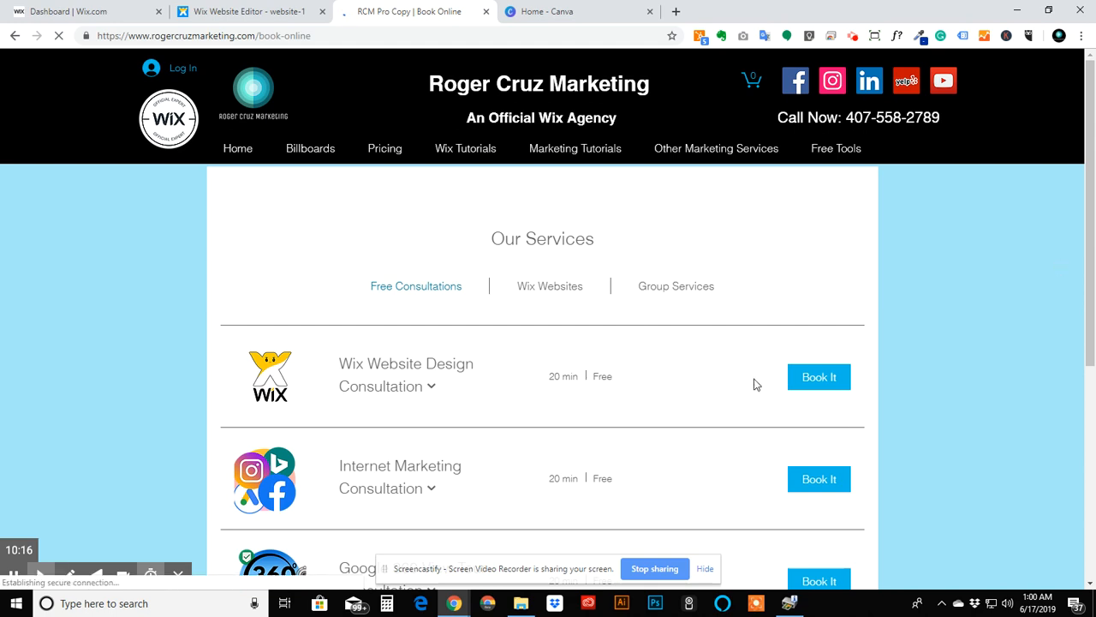
click(689, 293)
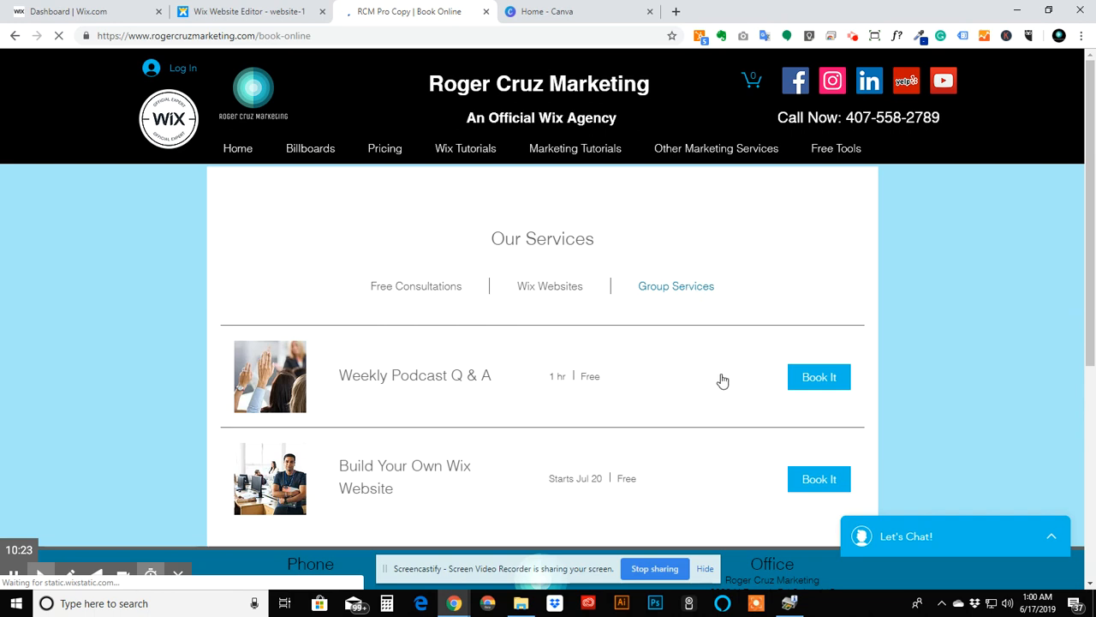
click(824, 378)
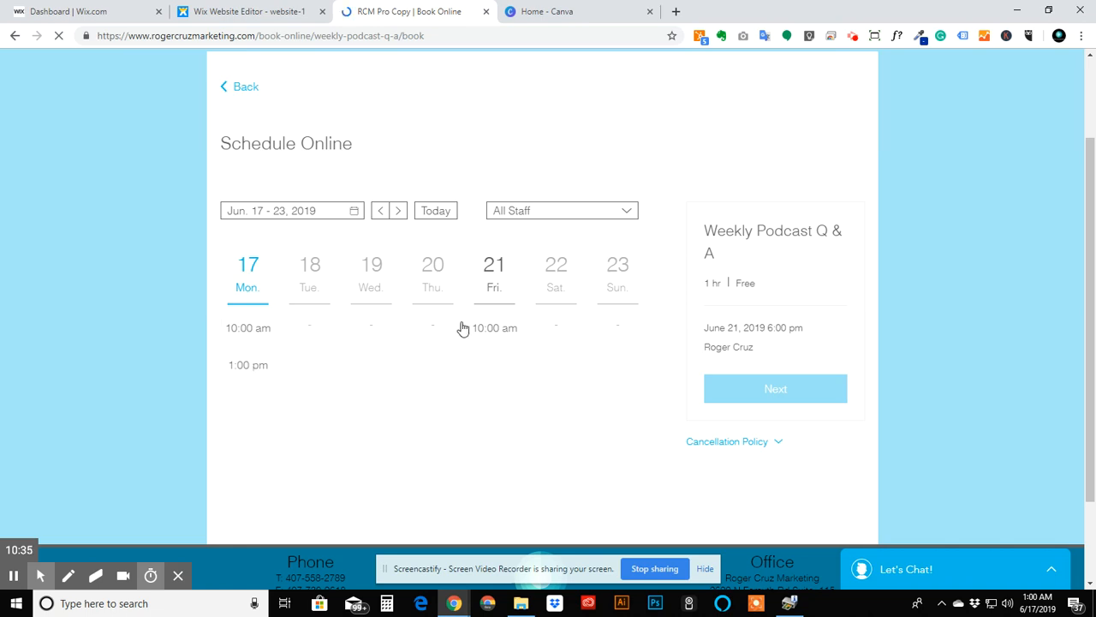
Step: Check the Weekly Podcast Q & A availability for each staff option and return the filter to All Staff
click(524, 214)
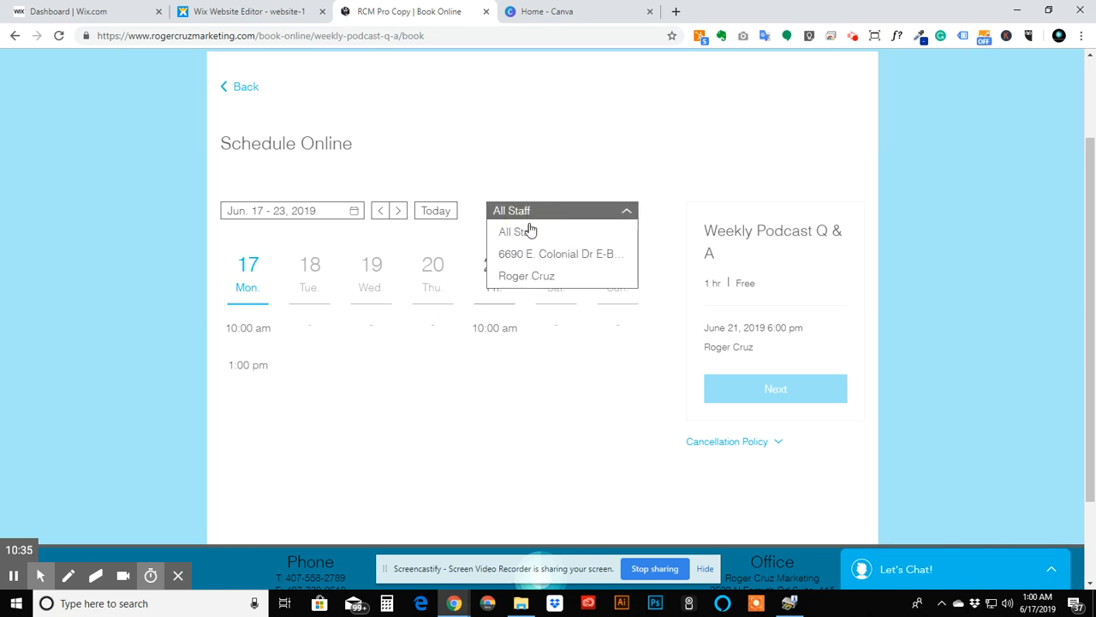
click(530, 279)
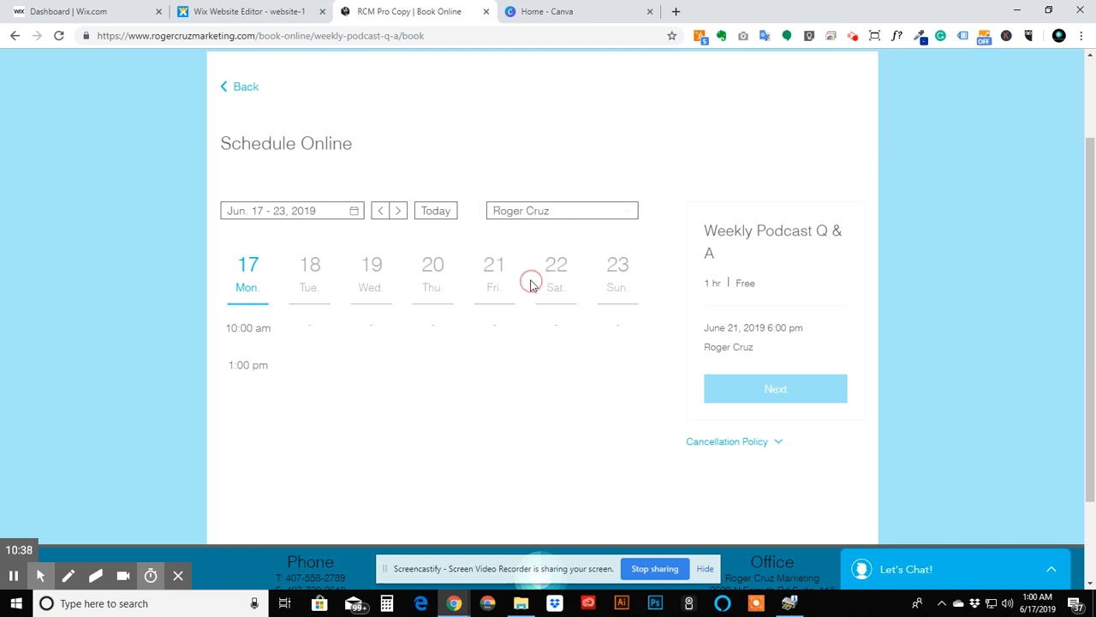
click(558, 214)
click(541, 256)
click(548, 214)
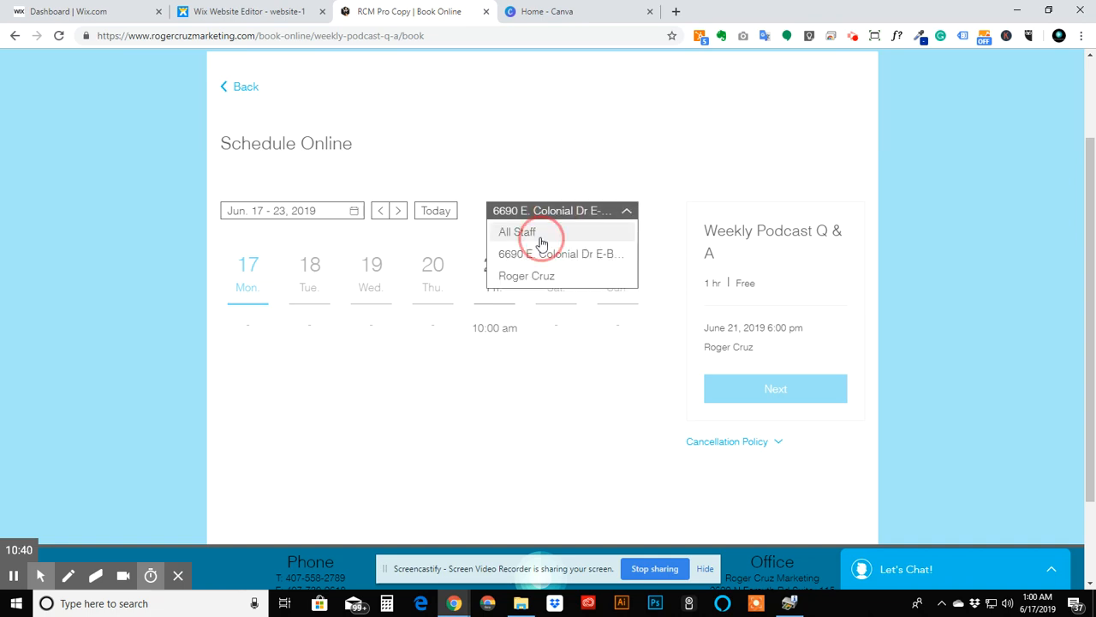
click(543, 233)
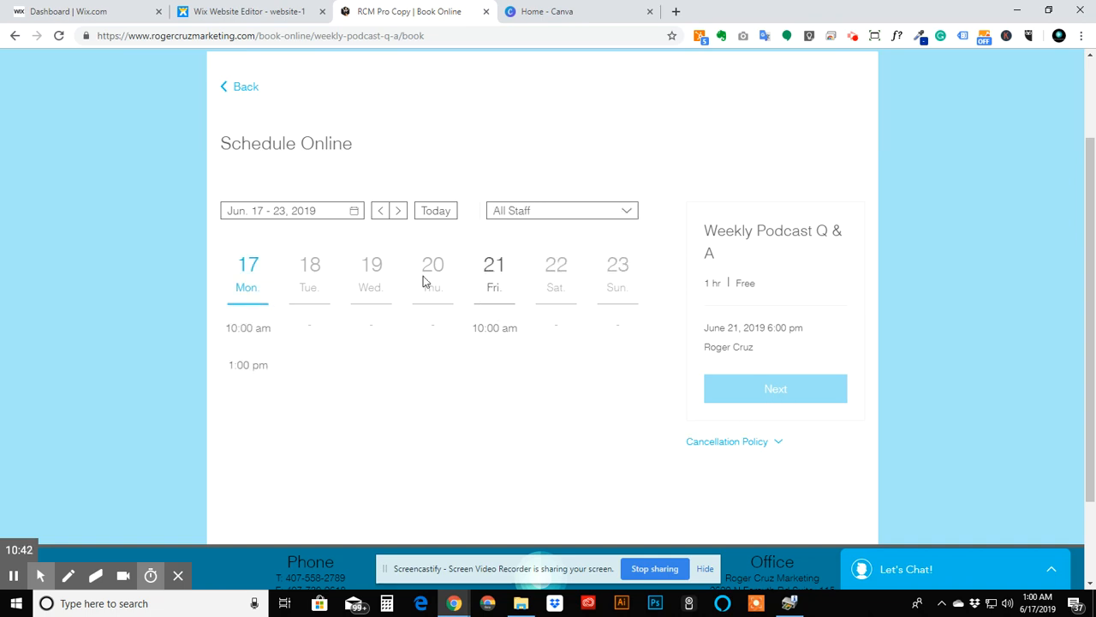
Step: Book the Weekly Podcast Q & A session on Friday, June 21 at 10:00 am with the prefilled contact details
click(488, 331)
click(749, 396)
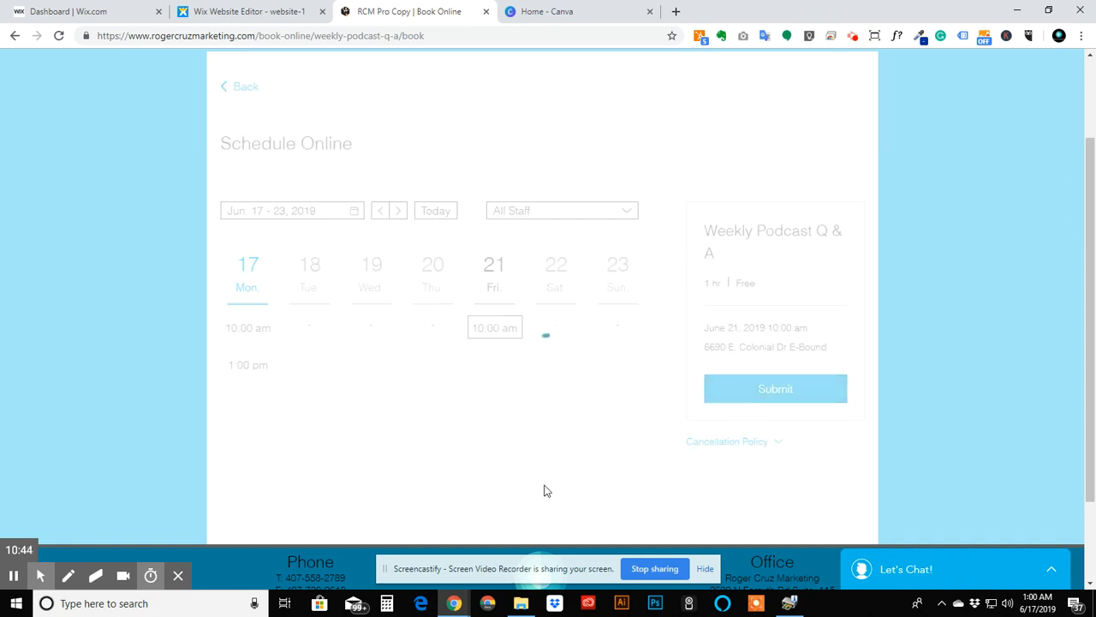
scroll(754, 390, down, 1)
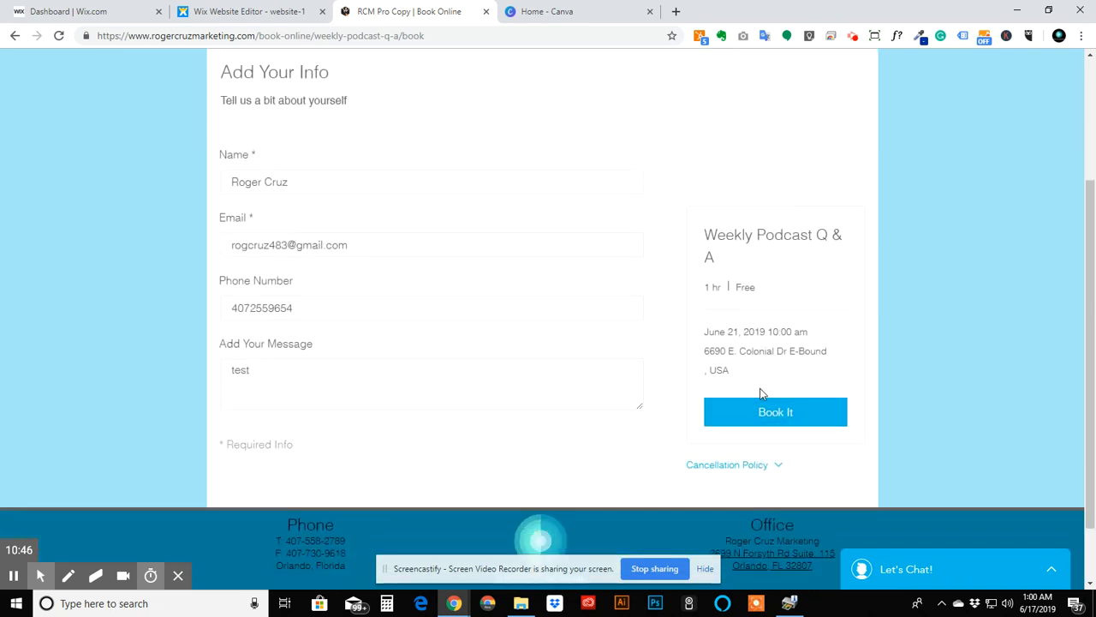
click(761, 403)
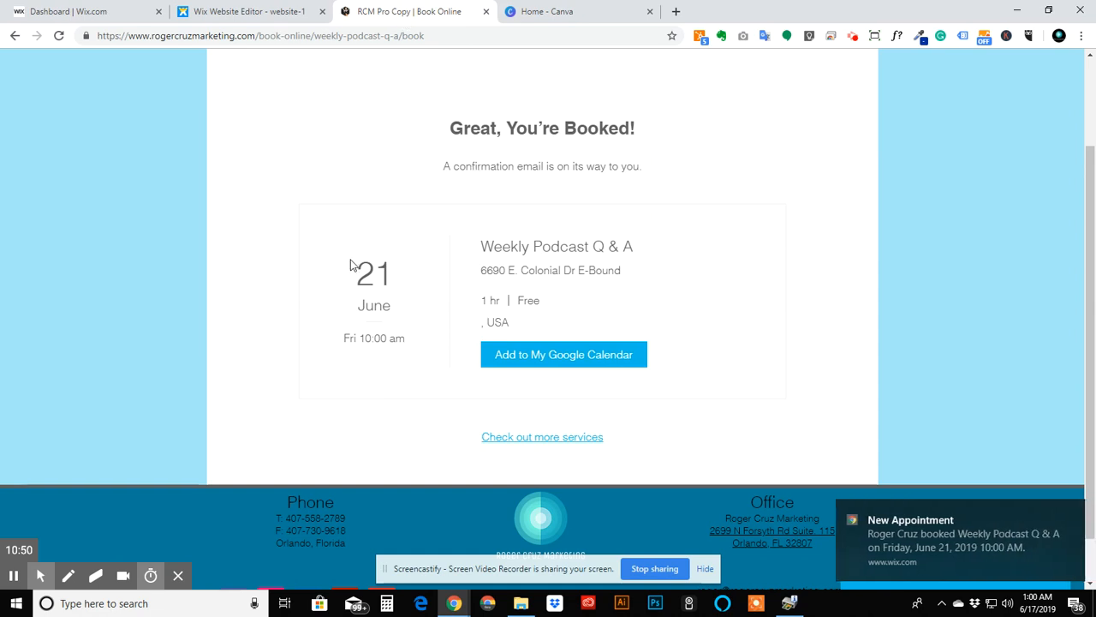
Step: Return to the services list and open the booking details of Build Your Own Wix Website
click(537, 436)
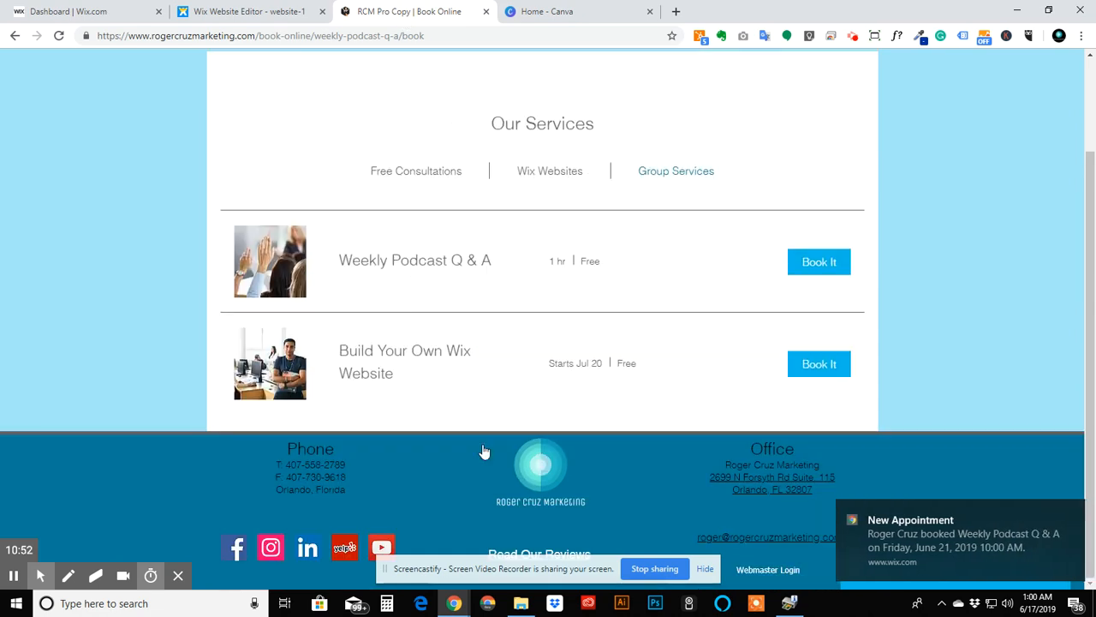
click(808, 363)
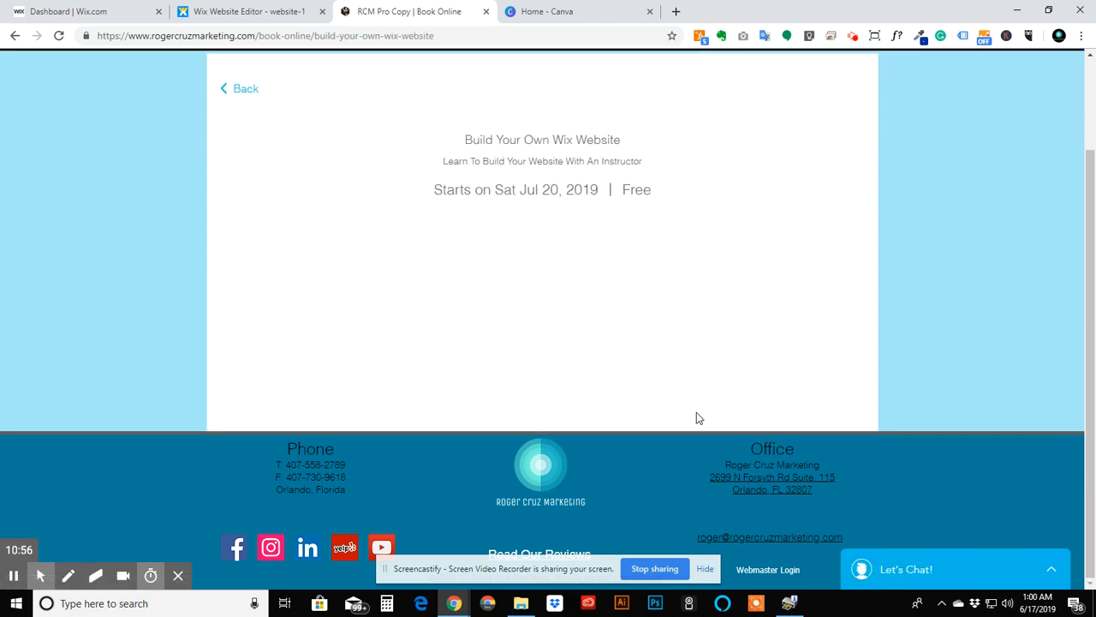
scroll(546, 165, down, 5)
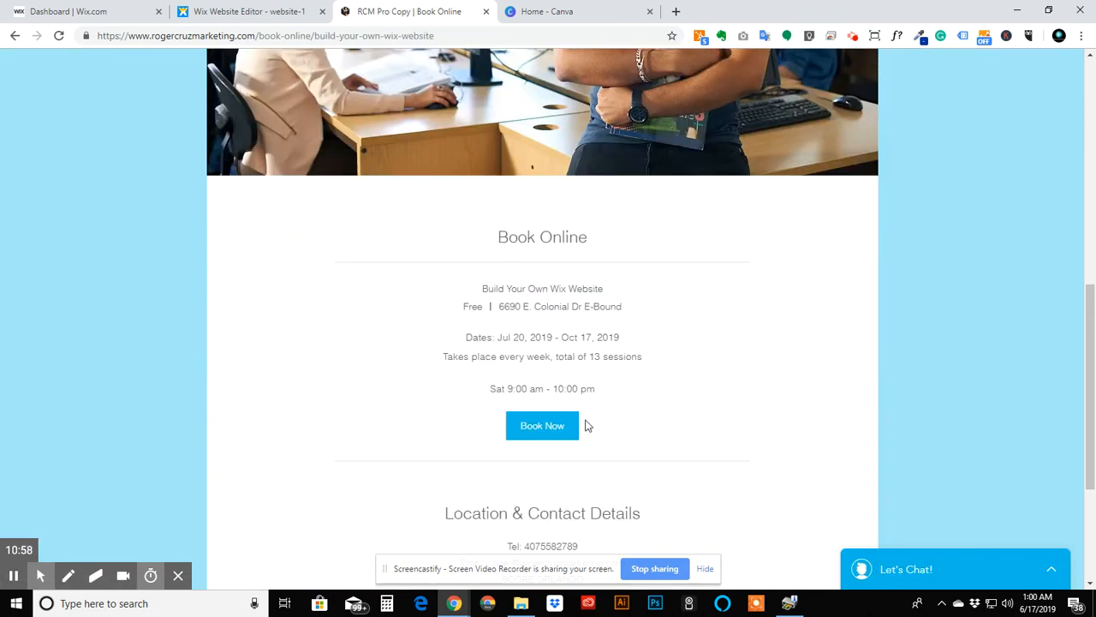
Step: Preview the booking form, and go back to the service page to review the session frequency, total and Saturday hours
click(551, 433)
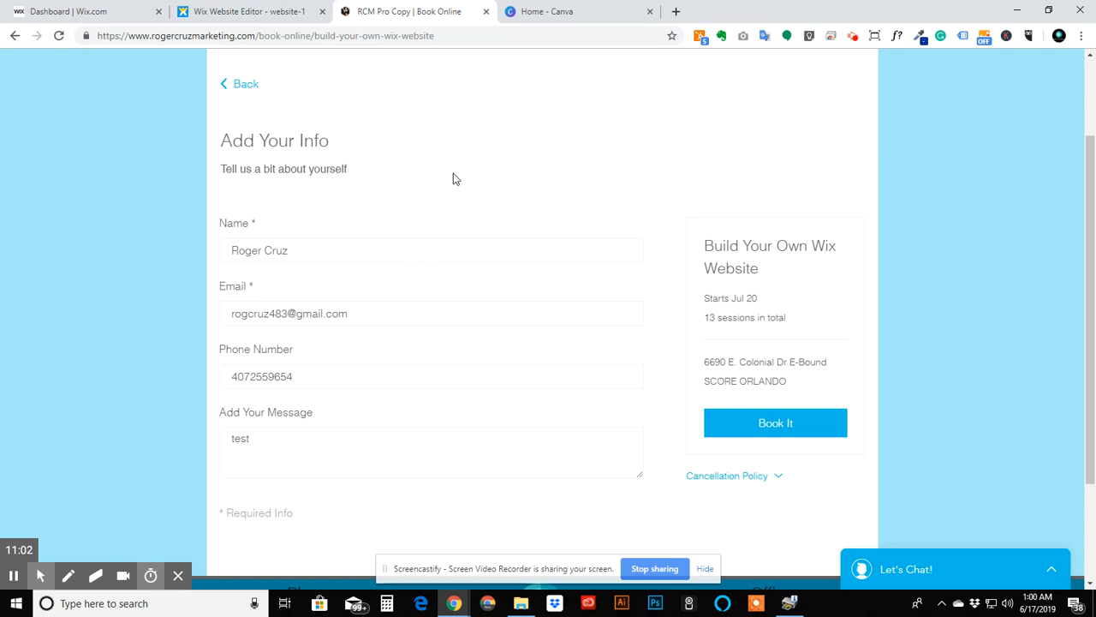
click(240, 89)
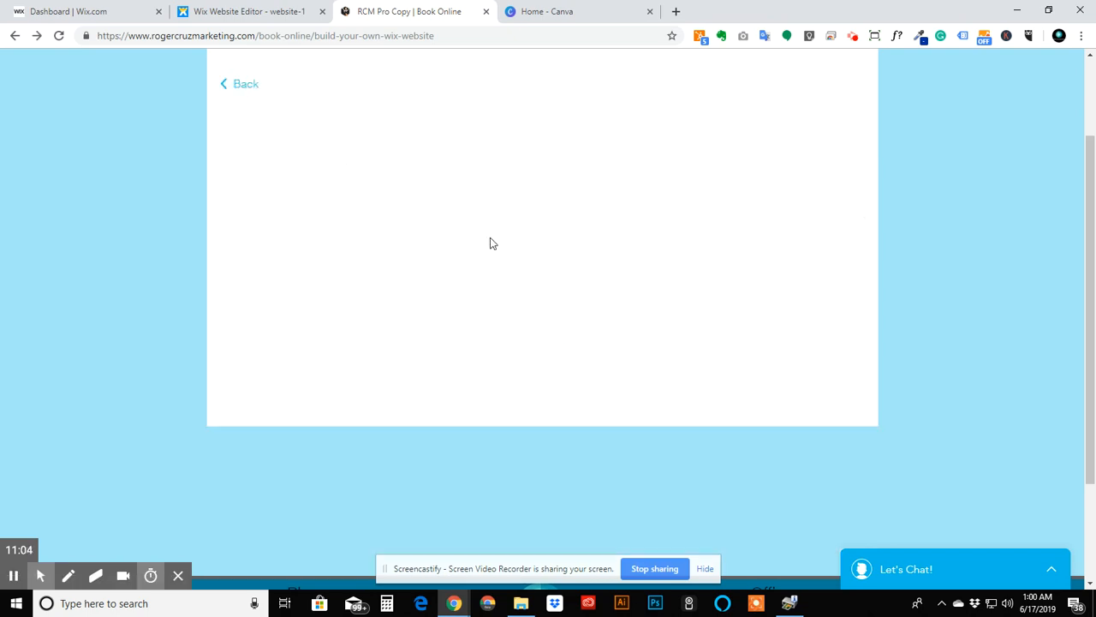
scroll(570, 205, down, 3)
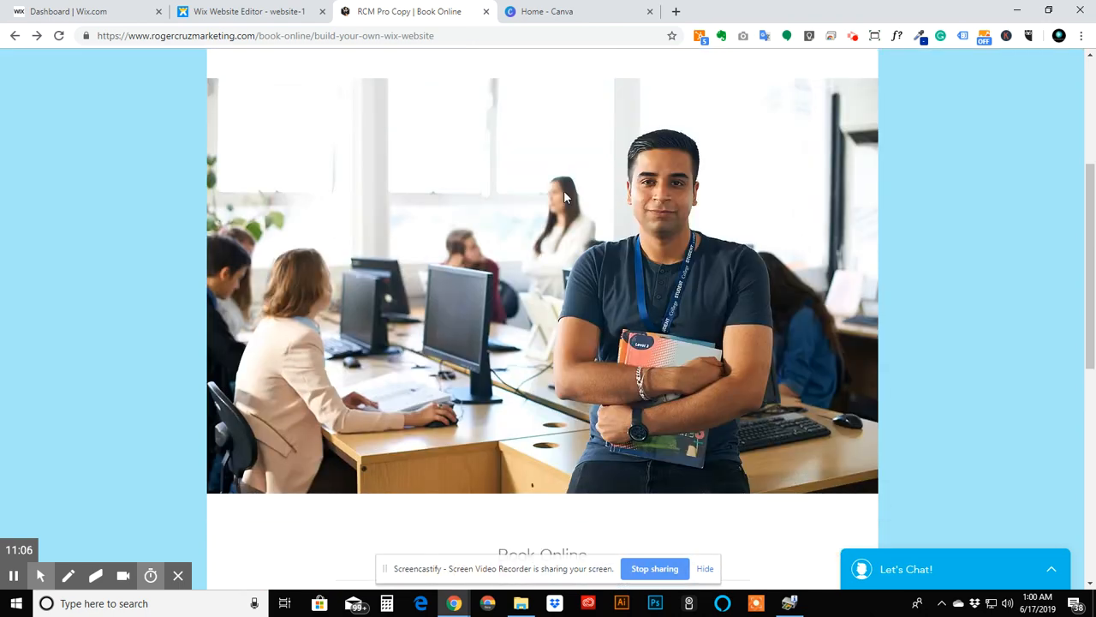
scroll(563, 196, down, 4)
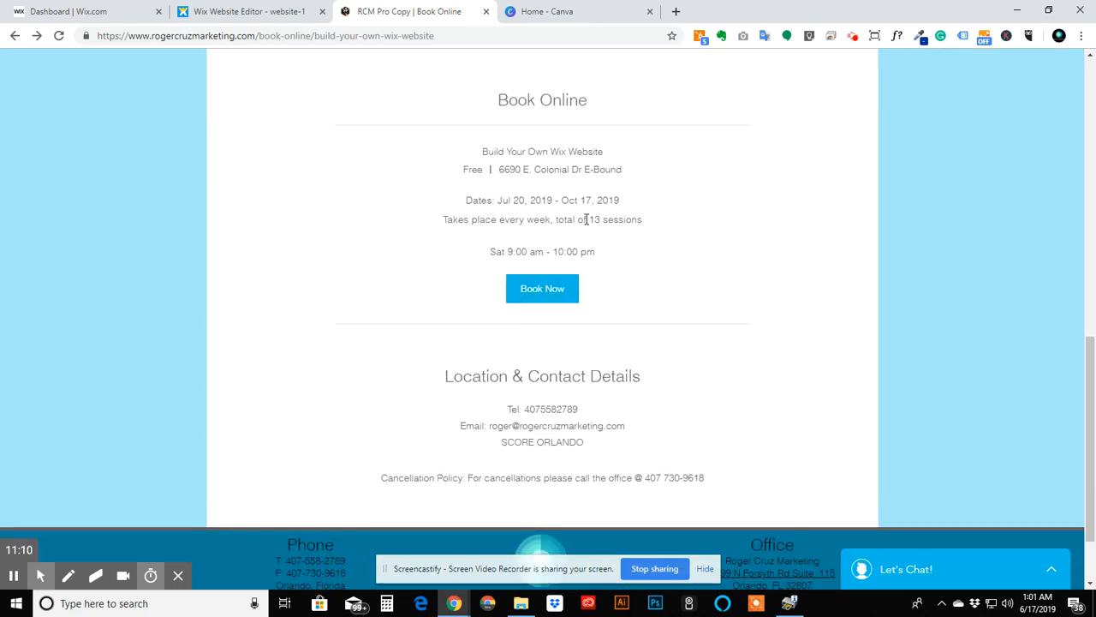
drag(586, 219, 677, 222)
click(501, 221)
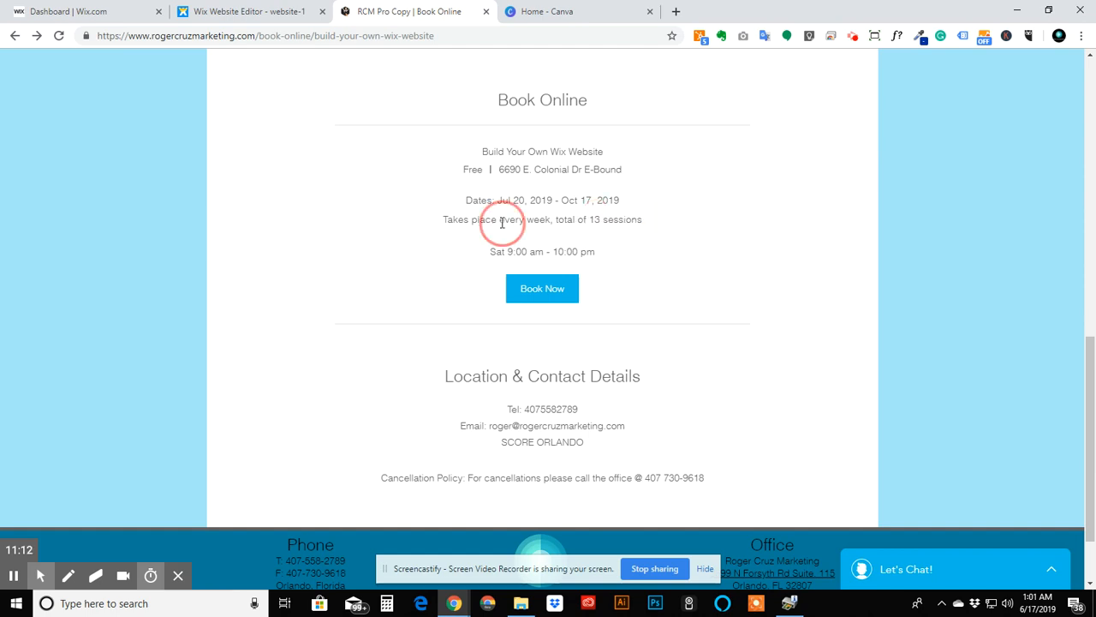
drag(502, 221, 634, 220)
drag(496, 251, 612, 251)
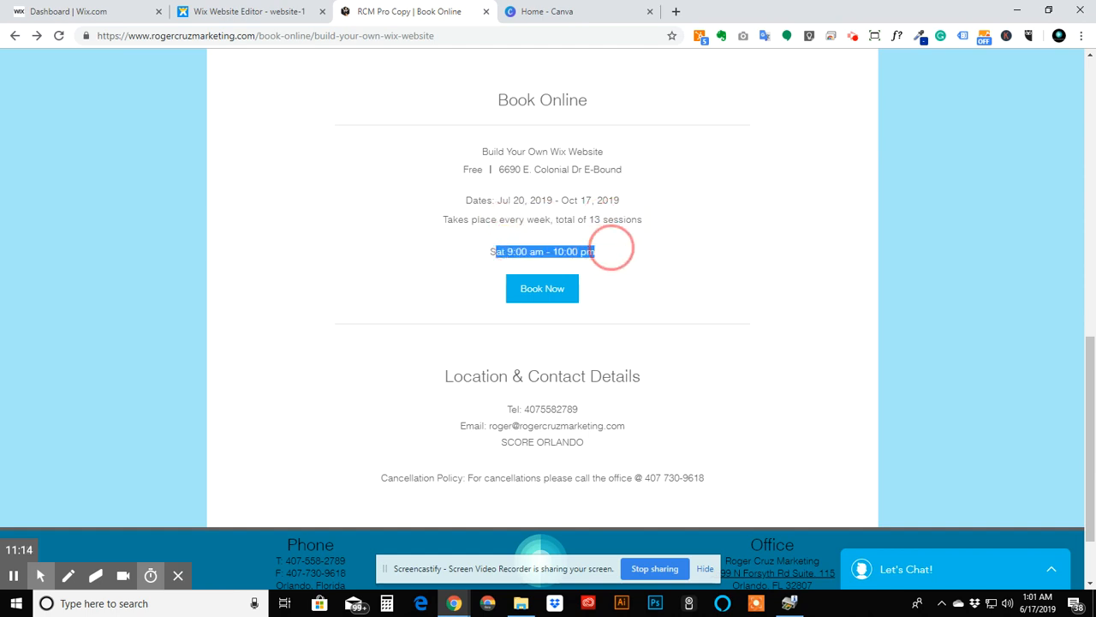
Step: Book the Build Your Own Wix Website sessions with the prefilled contact details
click(522, 283)
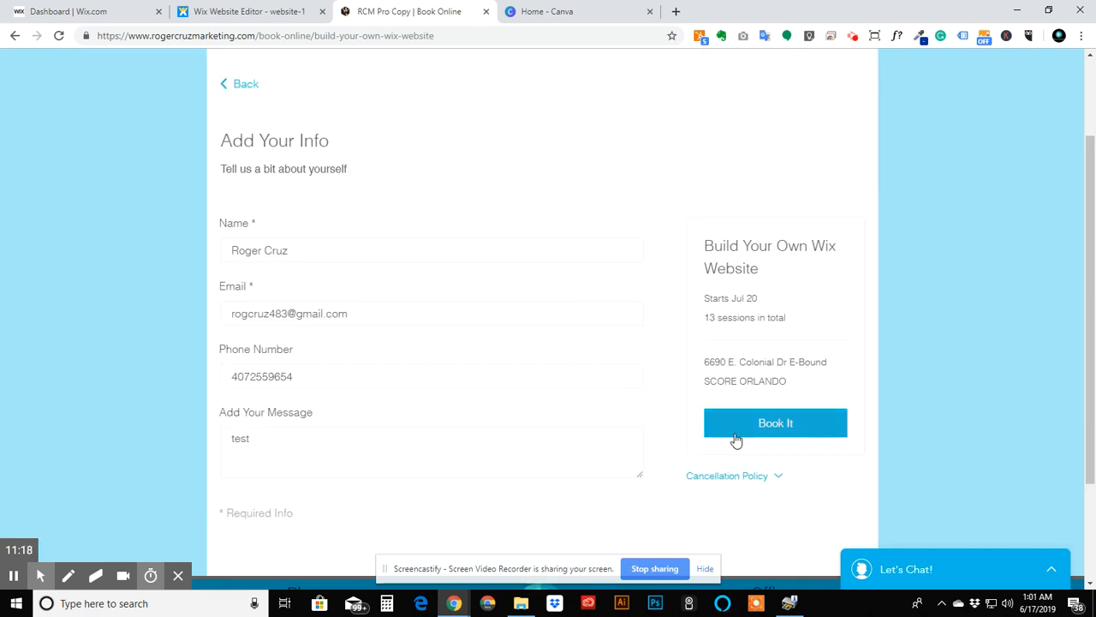
click(735, 439)
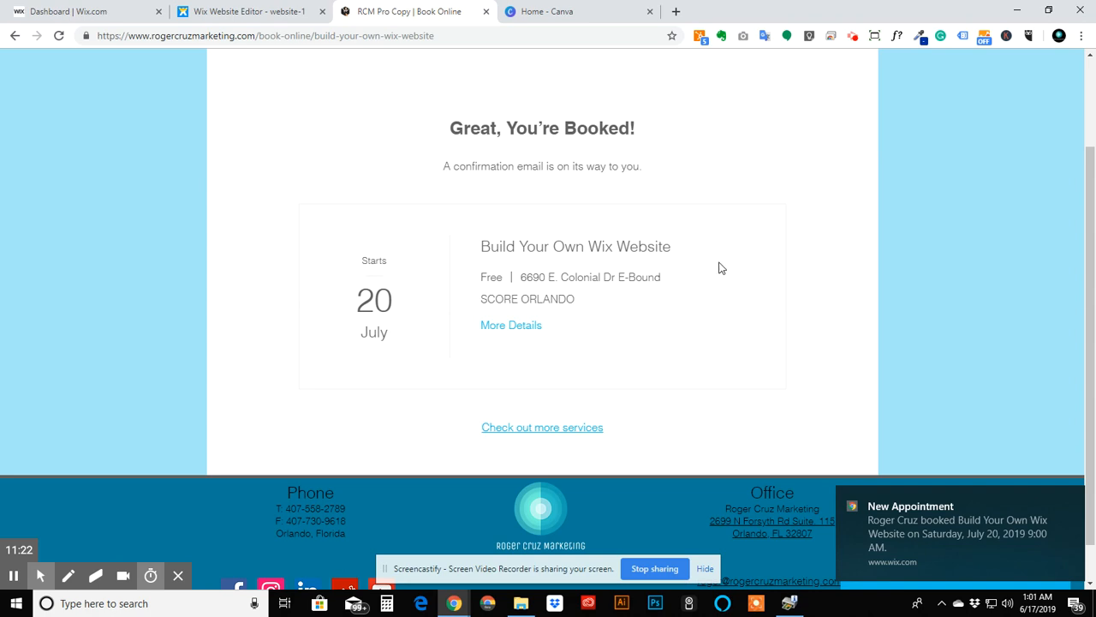
scroll(623, 350, up, 2)
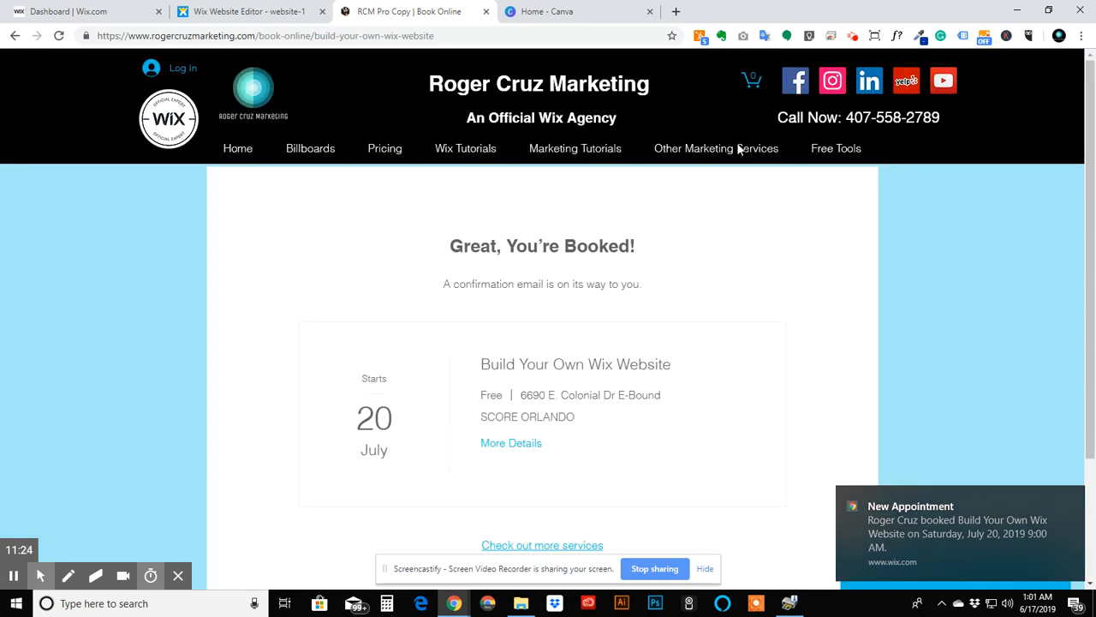